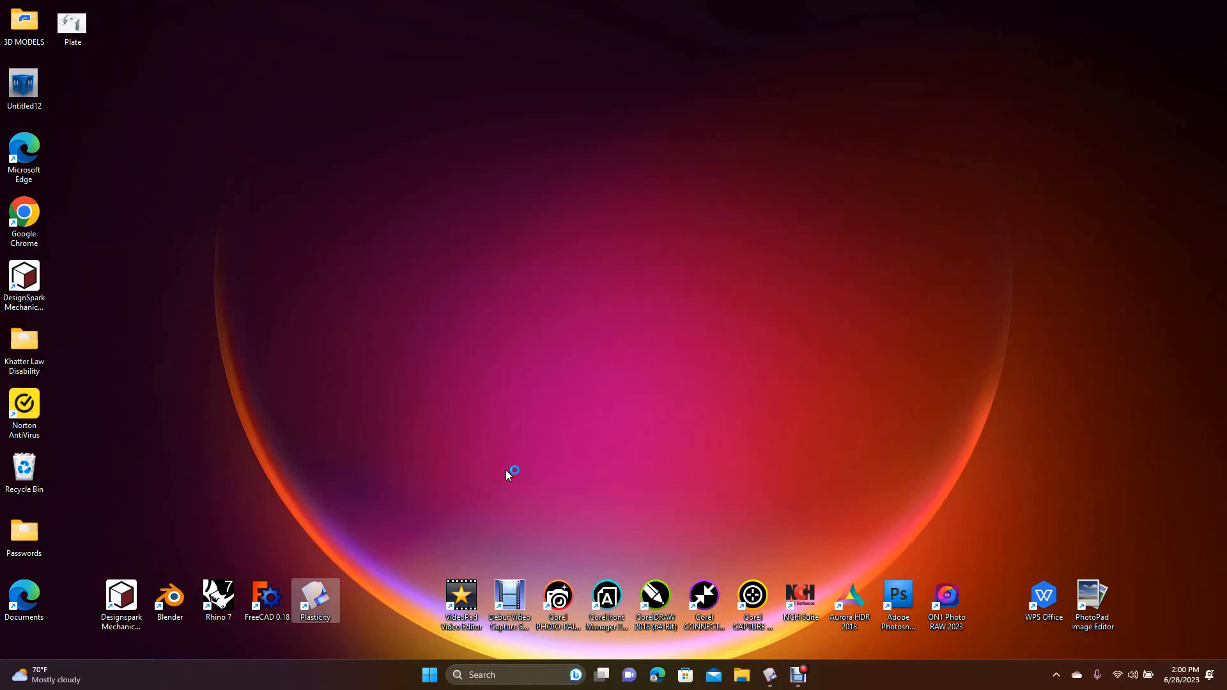
Switch to the Plasticity modeling window.
double_click(317, 597)
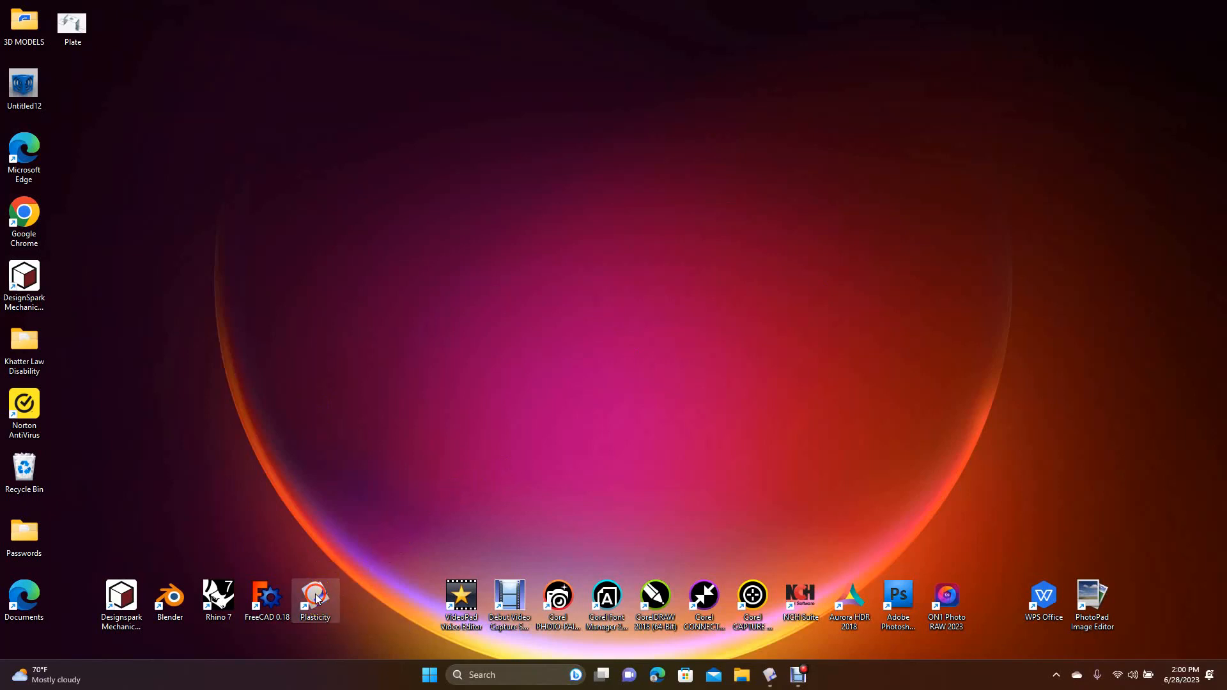
left_click(355, 566)
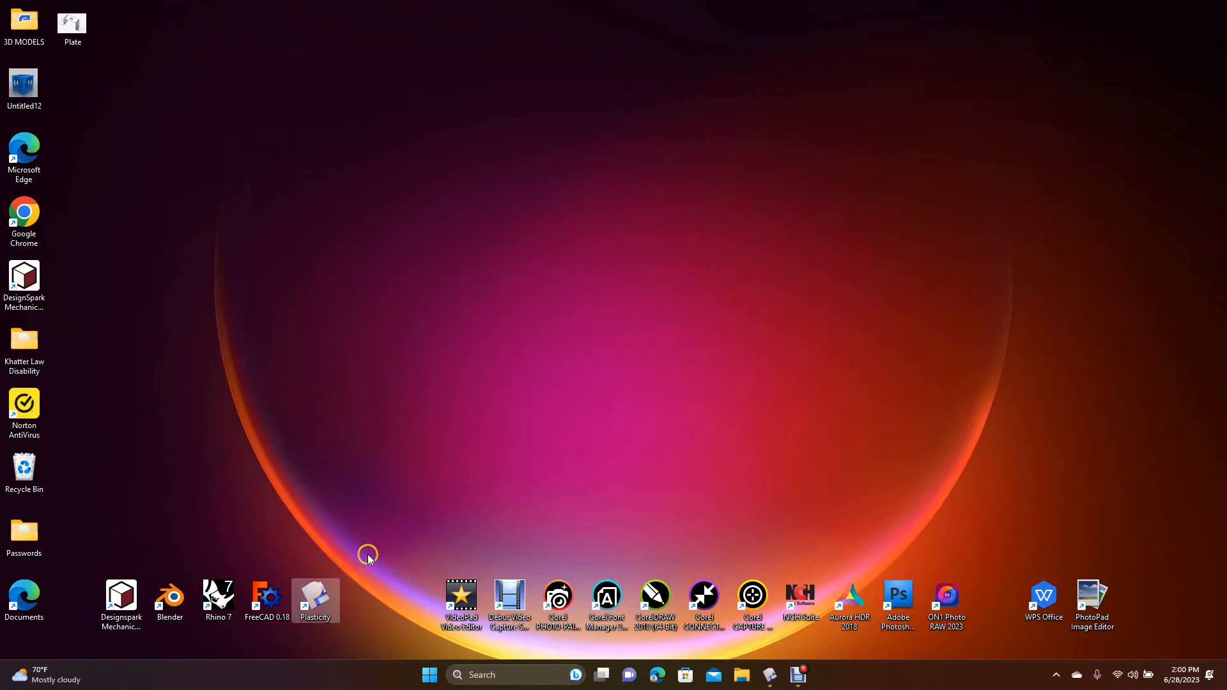
left_click(368, 555)
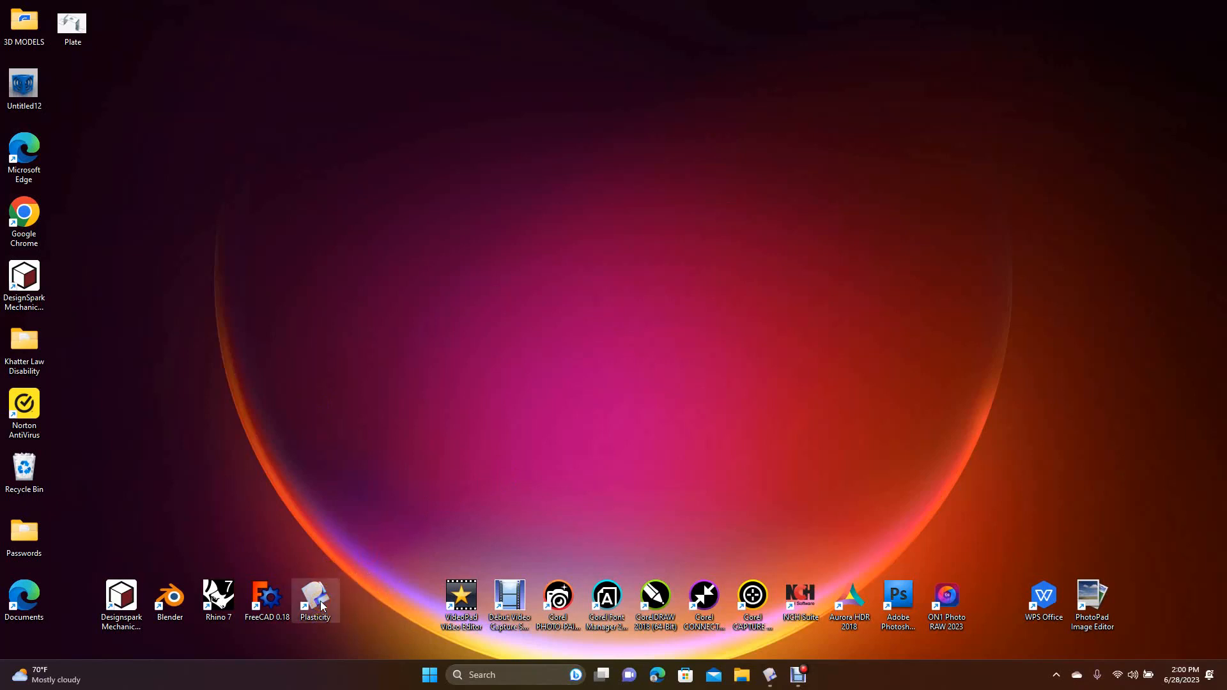
left_click(769, 675)
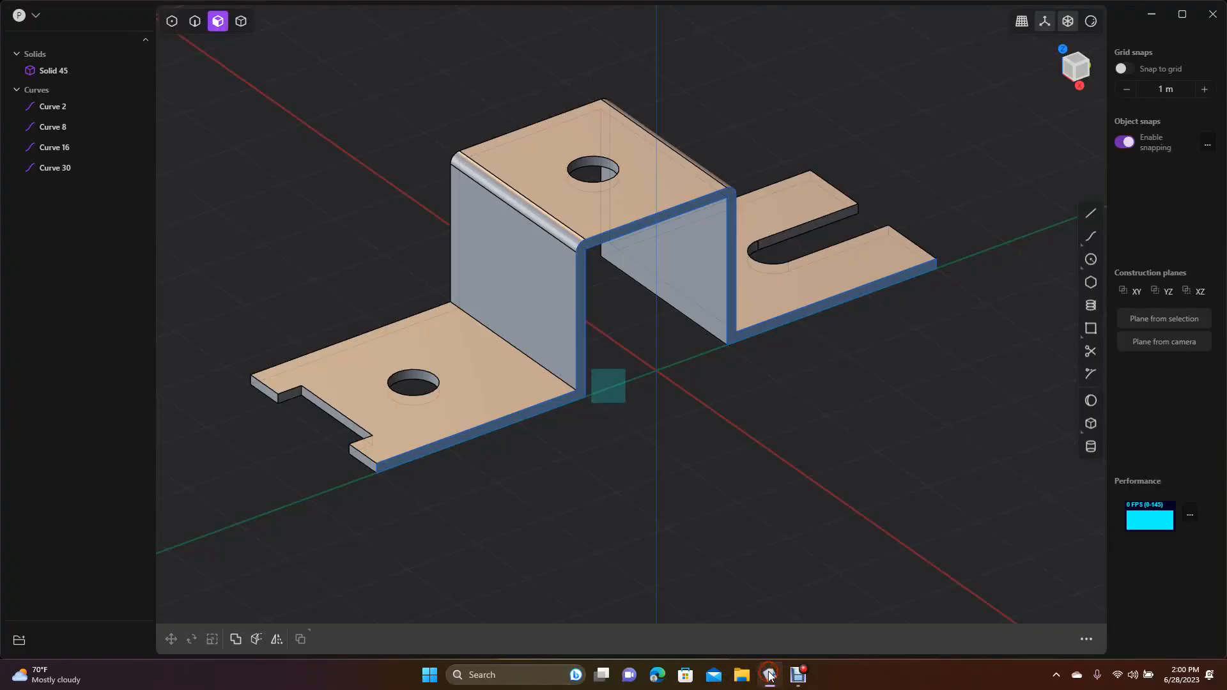
Start a new scene, clearing the existing bracket model.
left_click(35, 24)
left_click(53, 30)
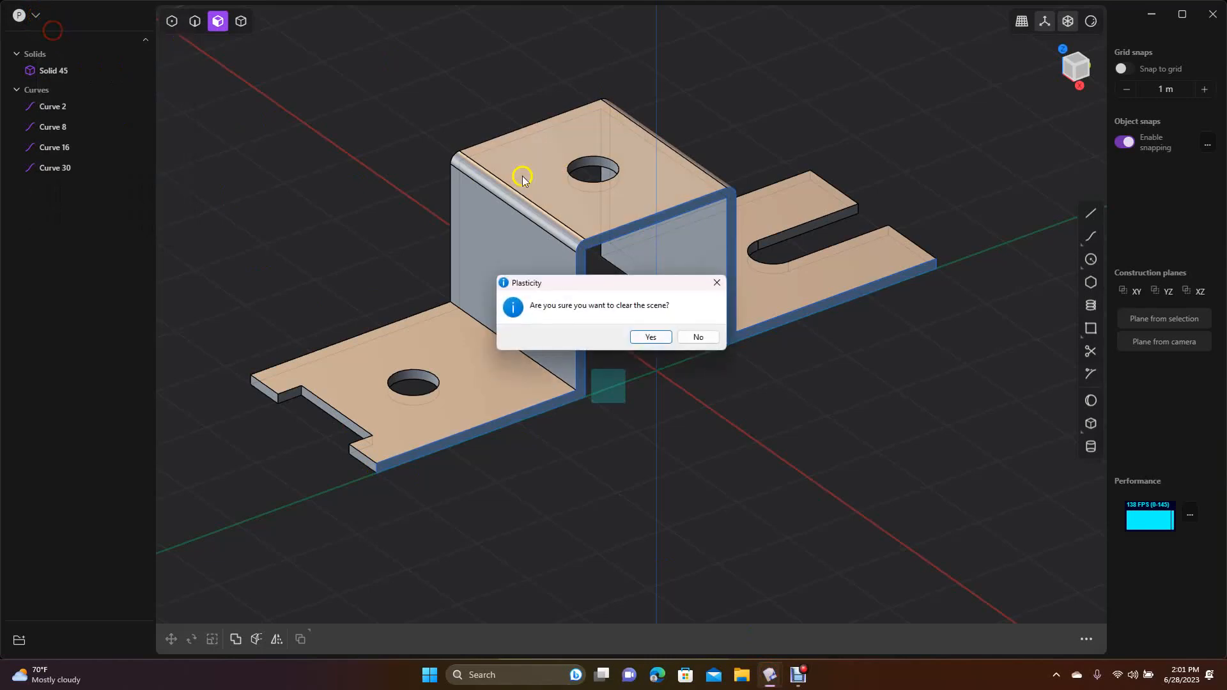
left_click(652, 338)
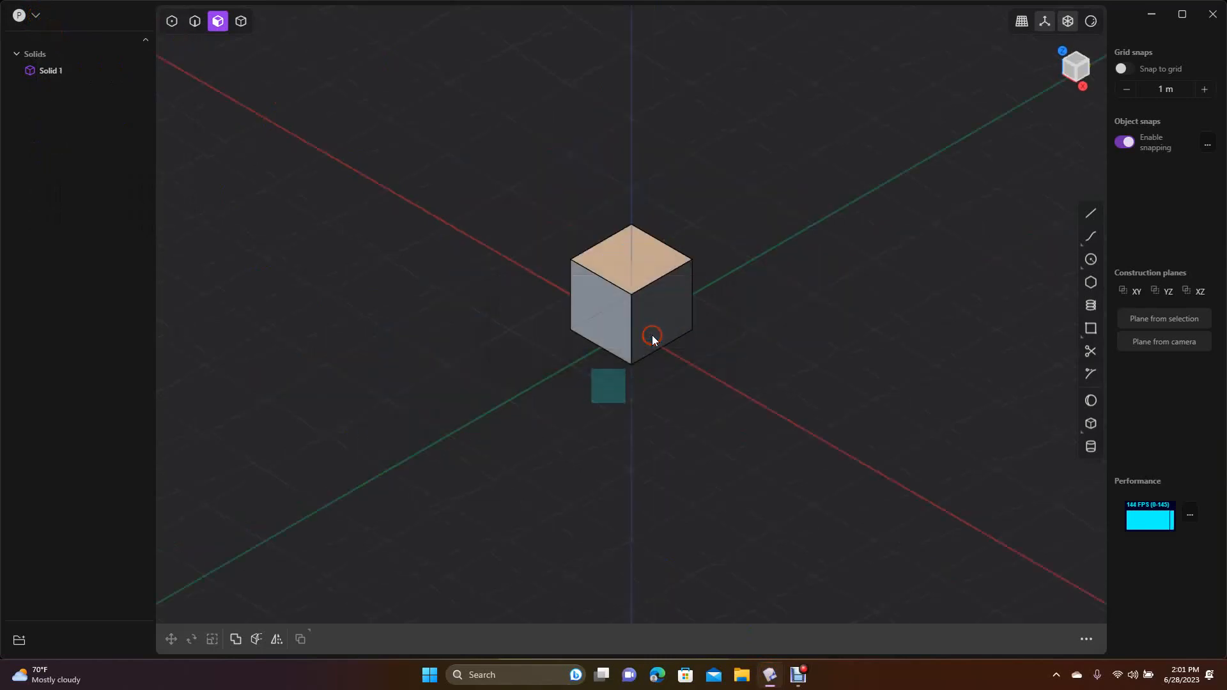
left_click(607, 390)
left_click_drag(500, 153, 785, 421)
left_click(456, 181)
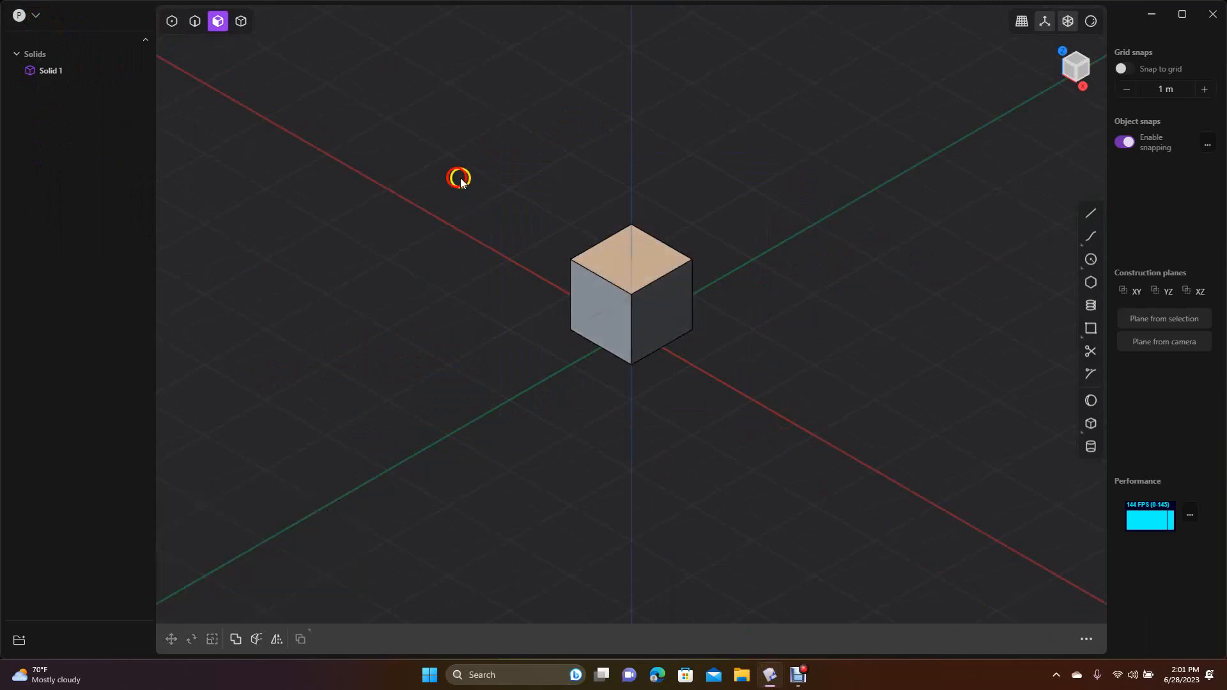
left_click_drag(471, 191, 788, 419)
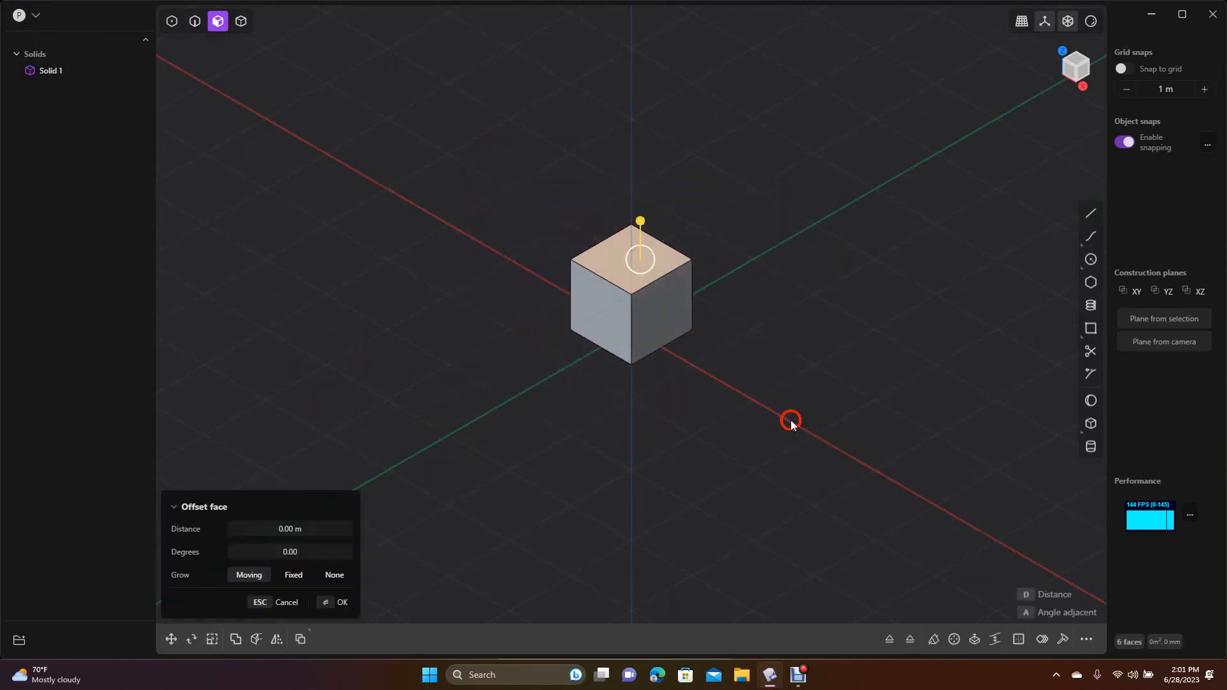
left_click(734, 479)
left_click_drag(521, 207, 766, 415)
key("Escape")
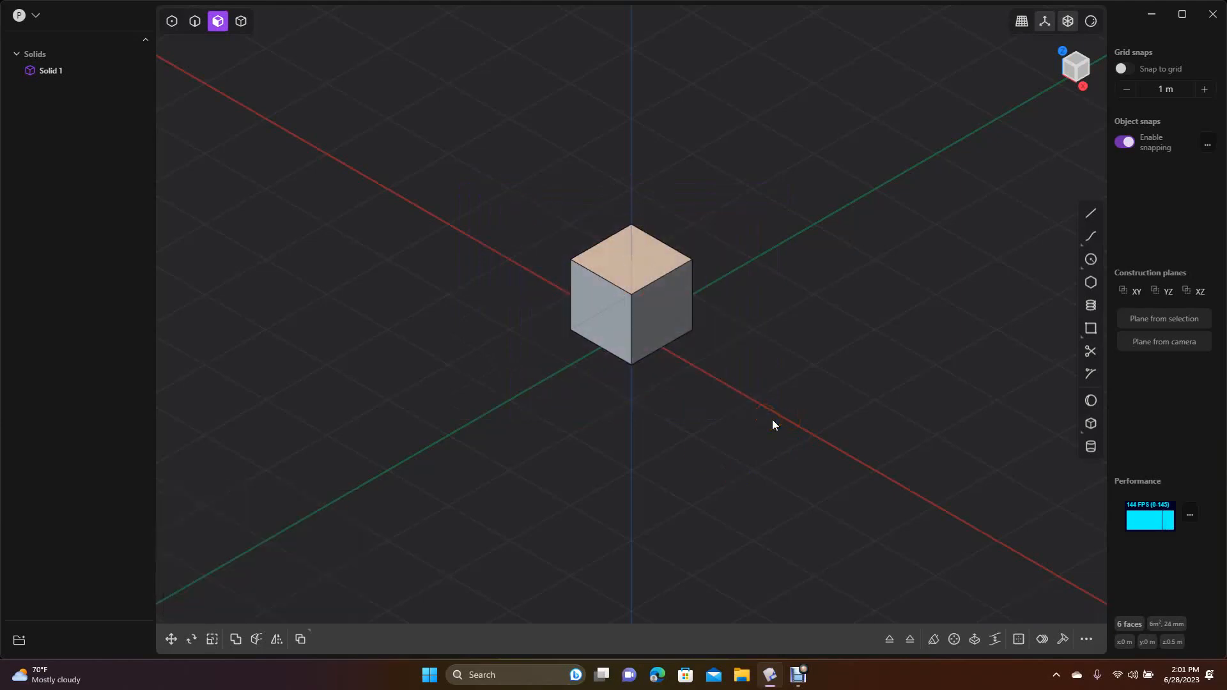
left_click_drag(505, 219, 757, 393)
left_click(433, 497)
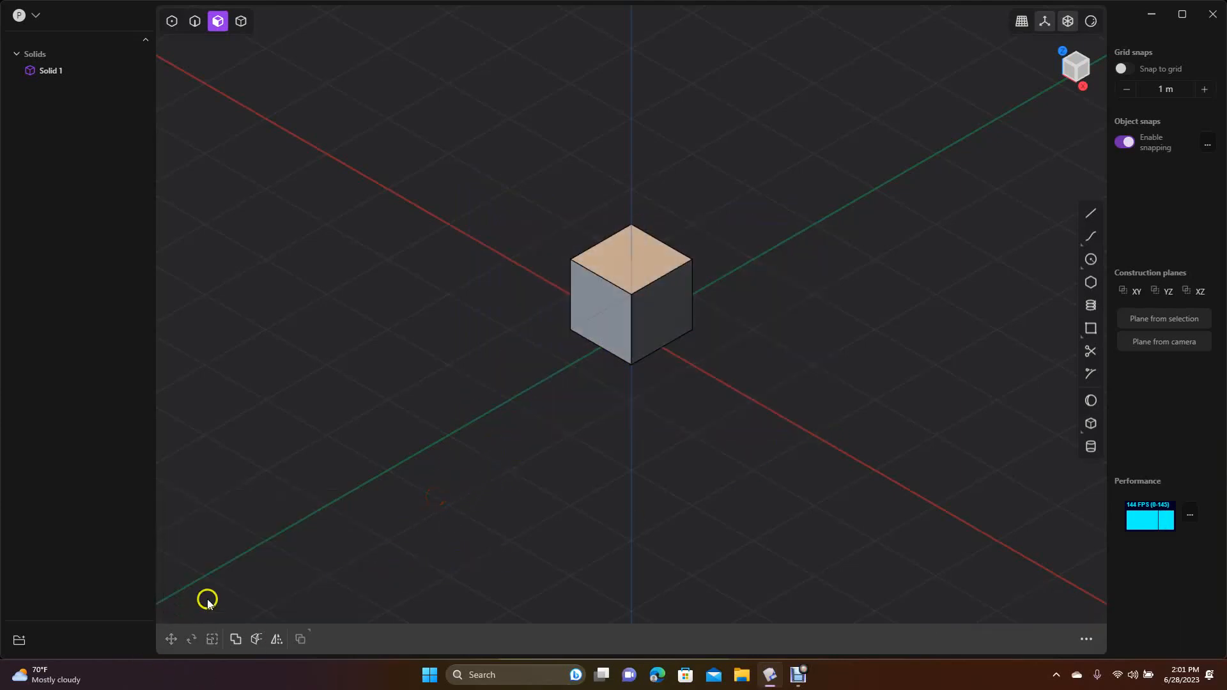
left_click(171, 638)
left_click_drag(542, 209, 736, 426)
key("Escape")
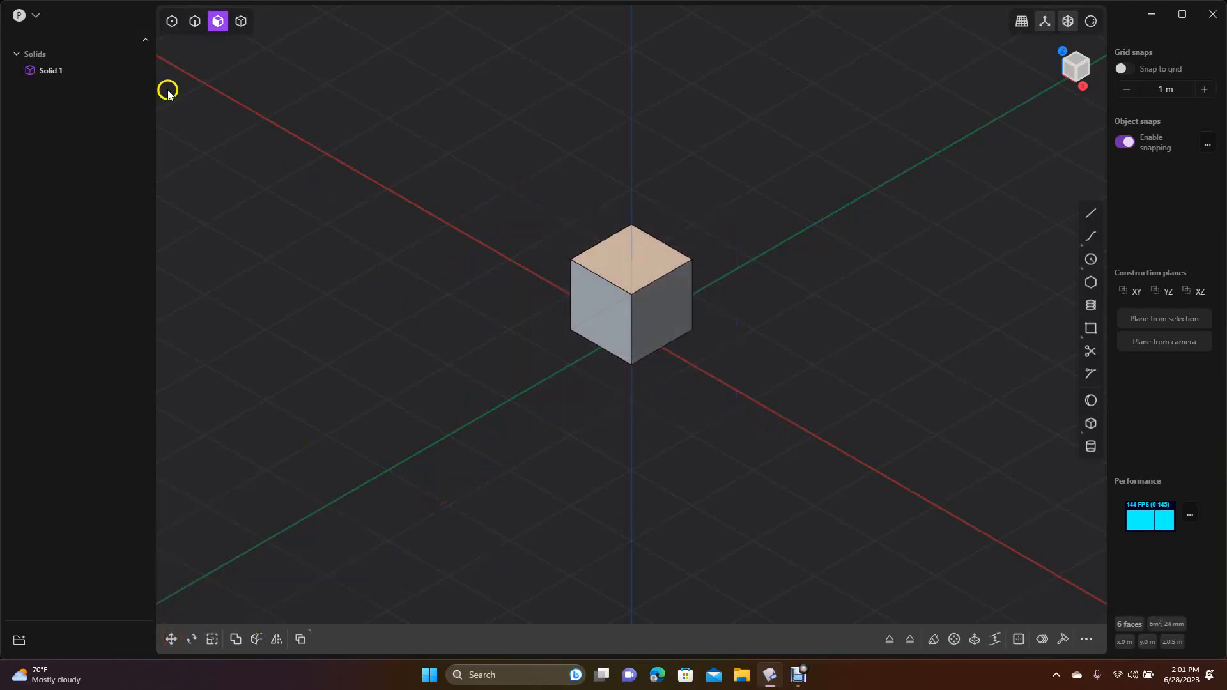
Delete the default cube from the scene.
left_click(56, 72)
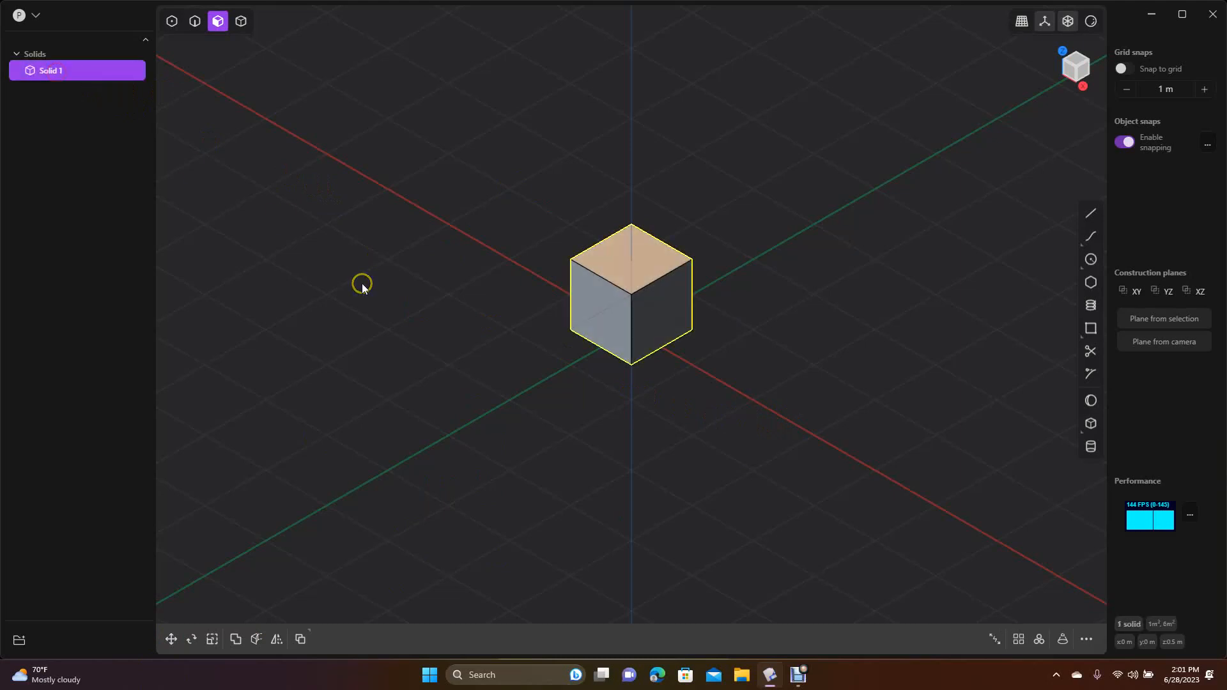
key("Delete")
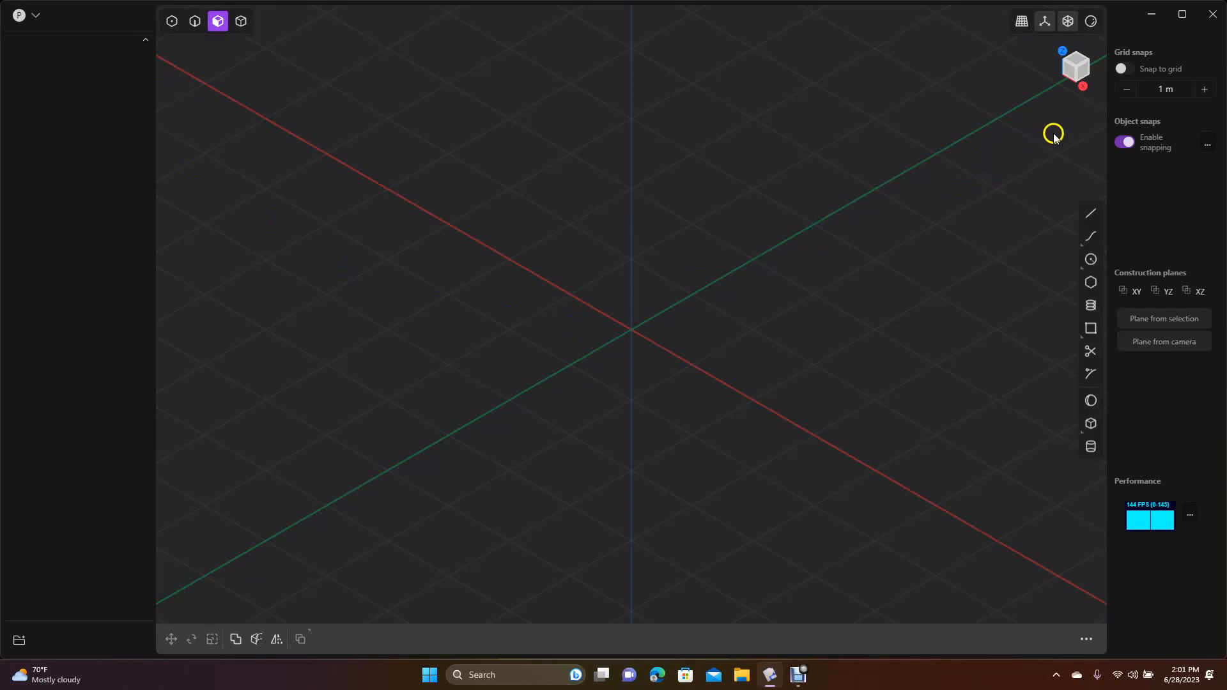
In the top view, start a polyline on the X axis with a horizontal segment about 3 m long, ending 1 m before the origin.
left_click(1062, 51)
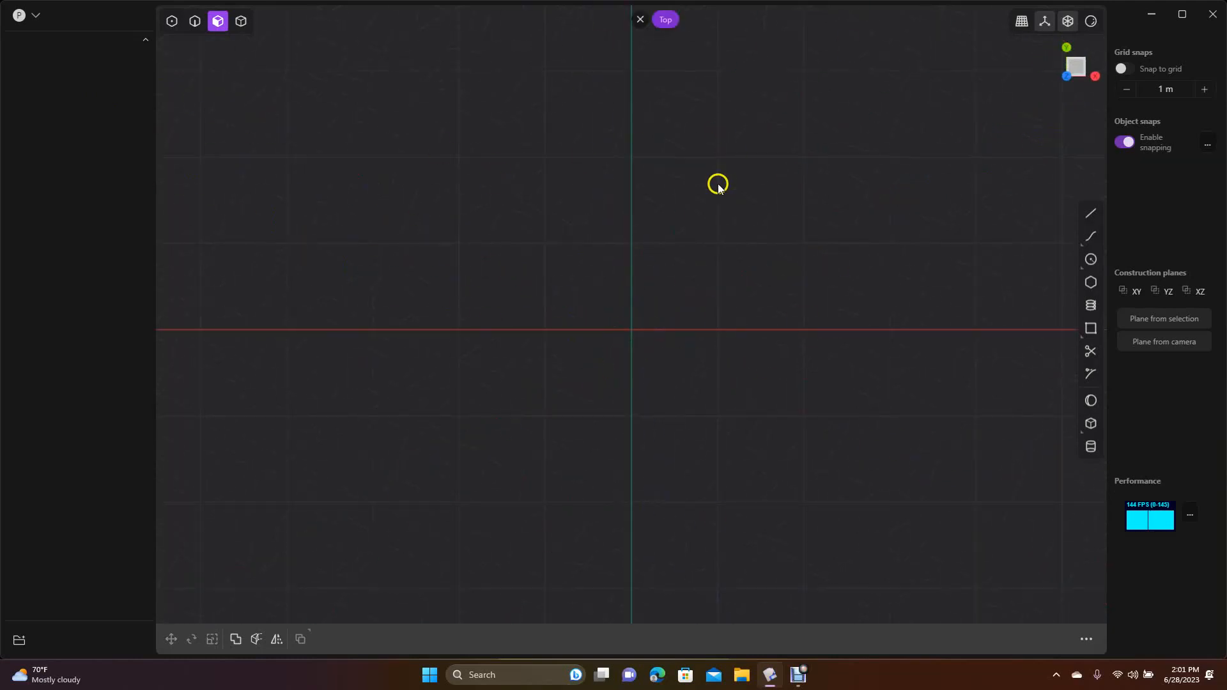
left_click(1090, 216)
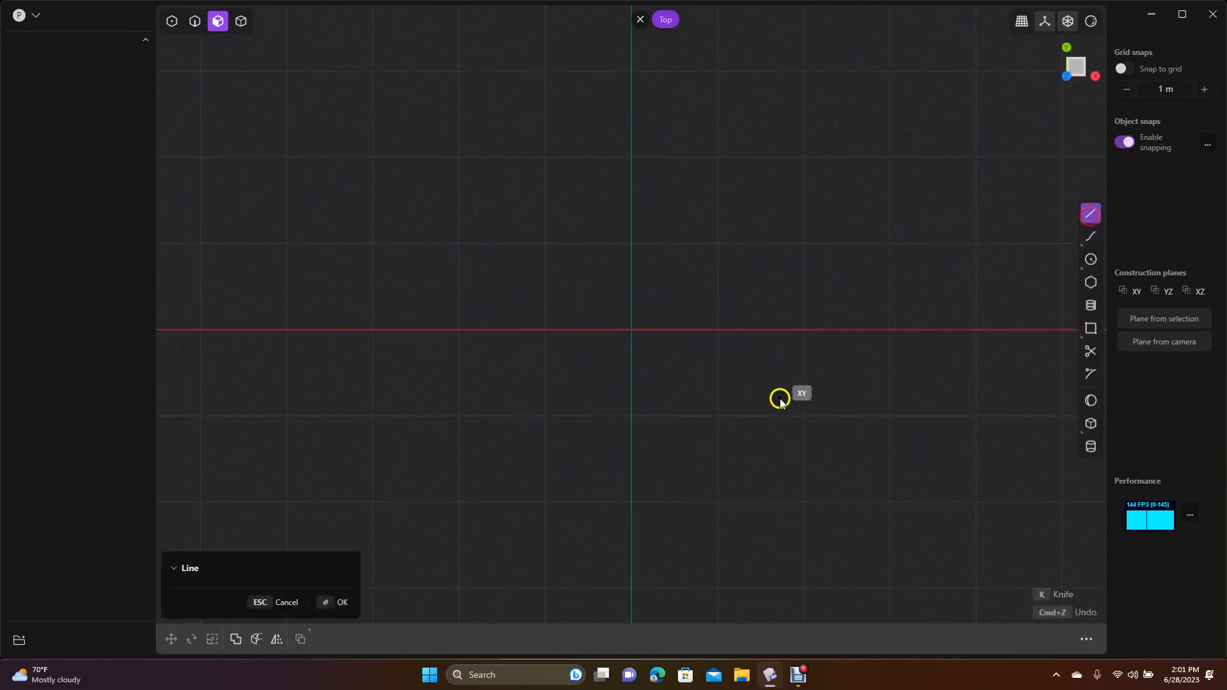
left_click(286, 331)
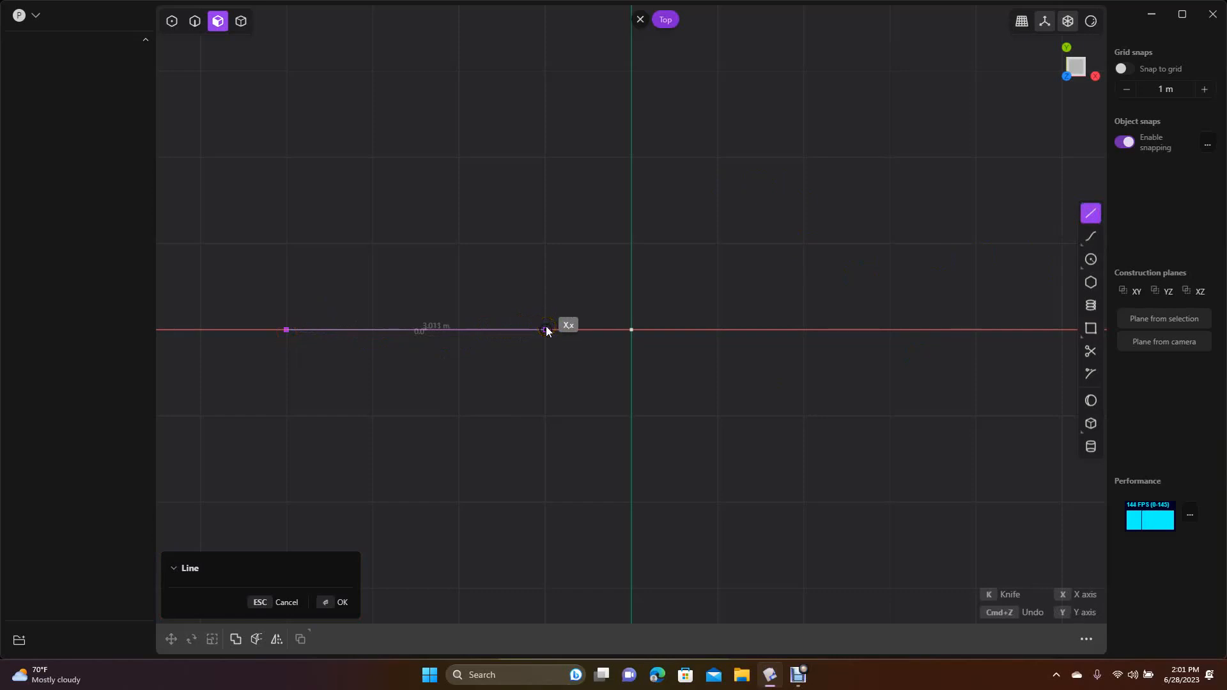
key("Tab")
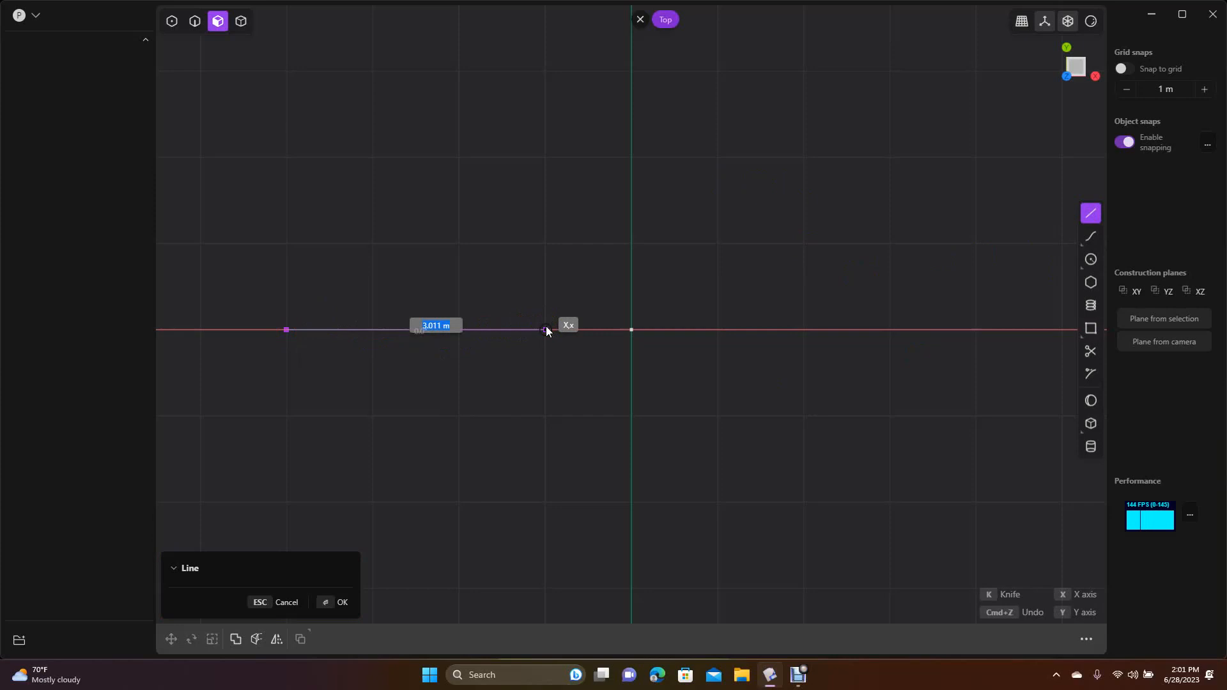
key("Tab")
left_click(546, 331)
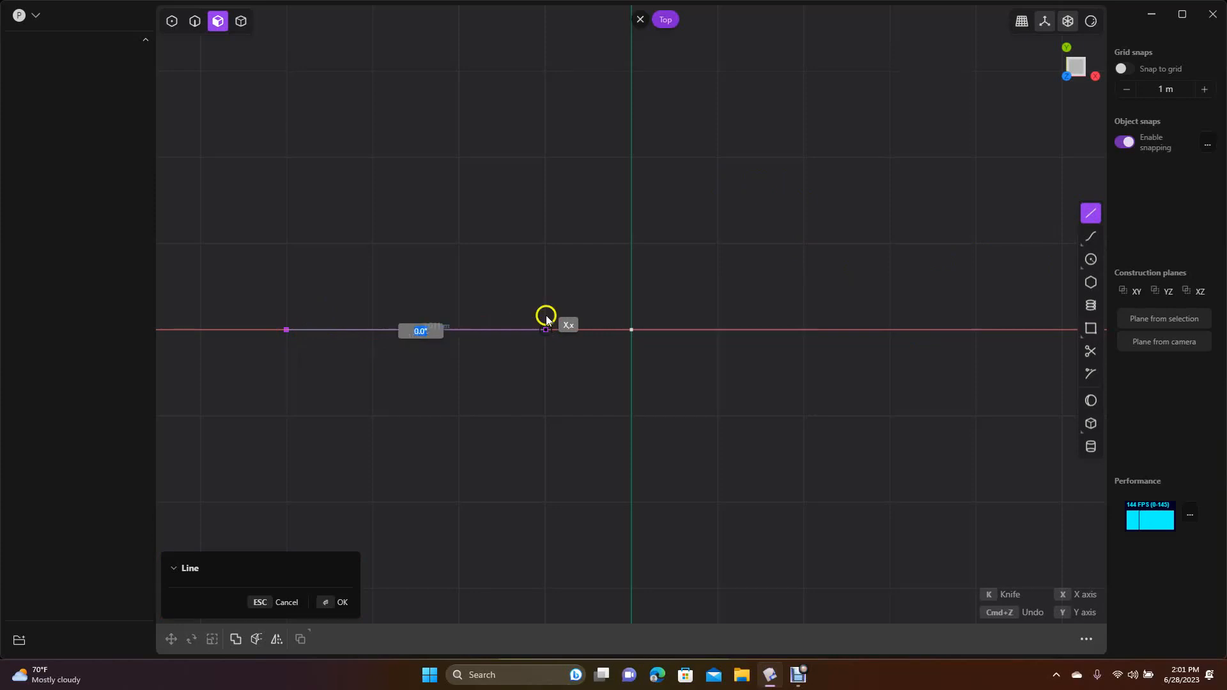
key("Tab")
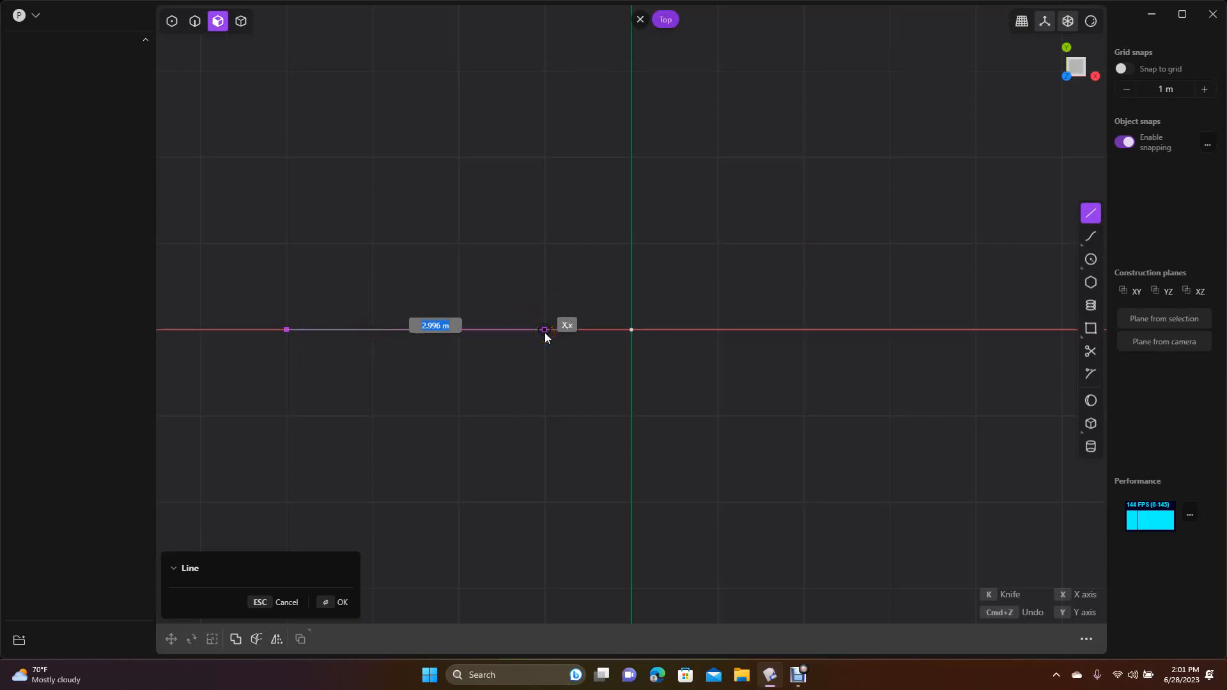
left_click(546, 330)
left_click(545, 331)
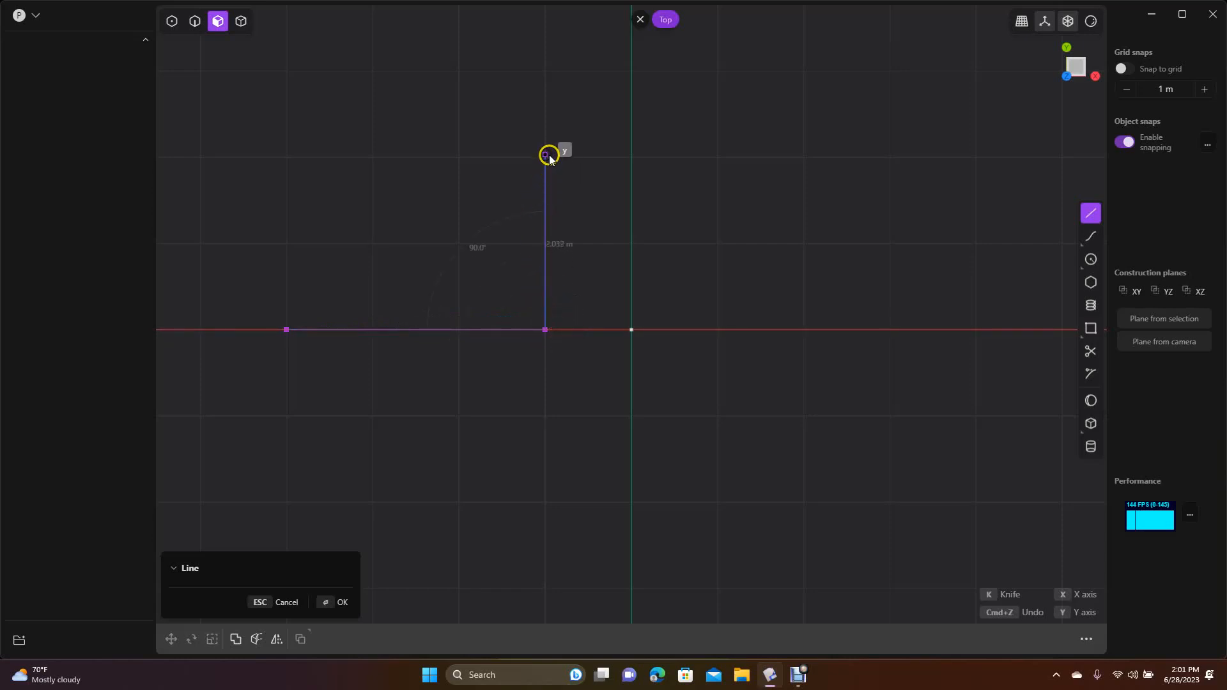
Continue the polyline about 2 m up, 2 m across, 2 m back down to the X axis and 3 m along it, and finish it.
left_click(548, 158)
left_click(719, 158)
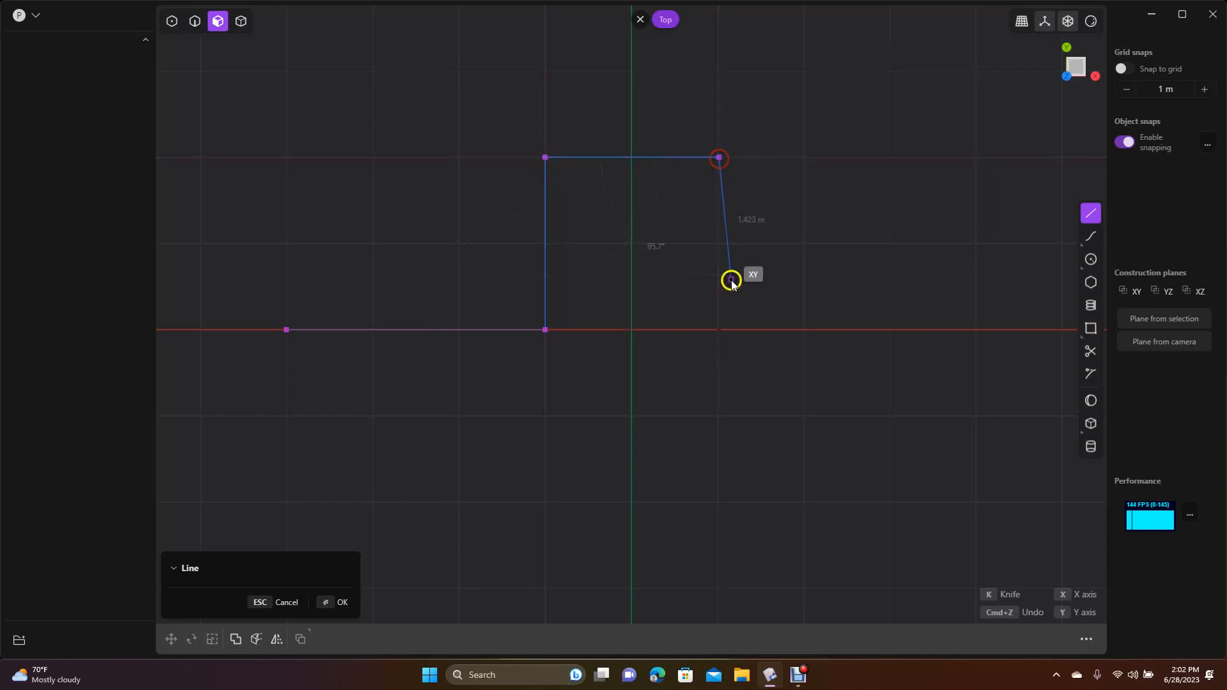
left_click(719, 330)
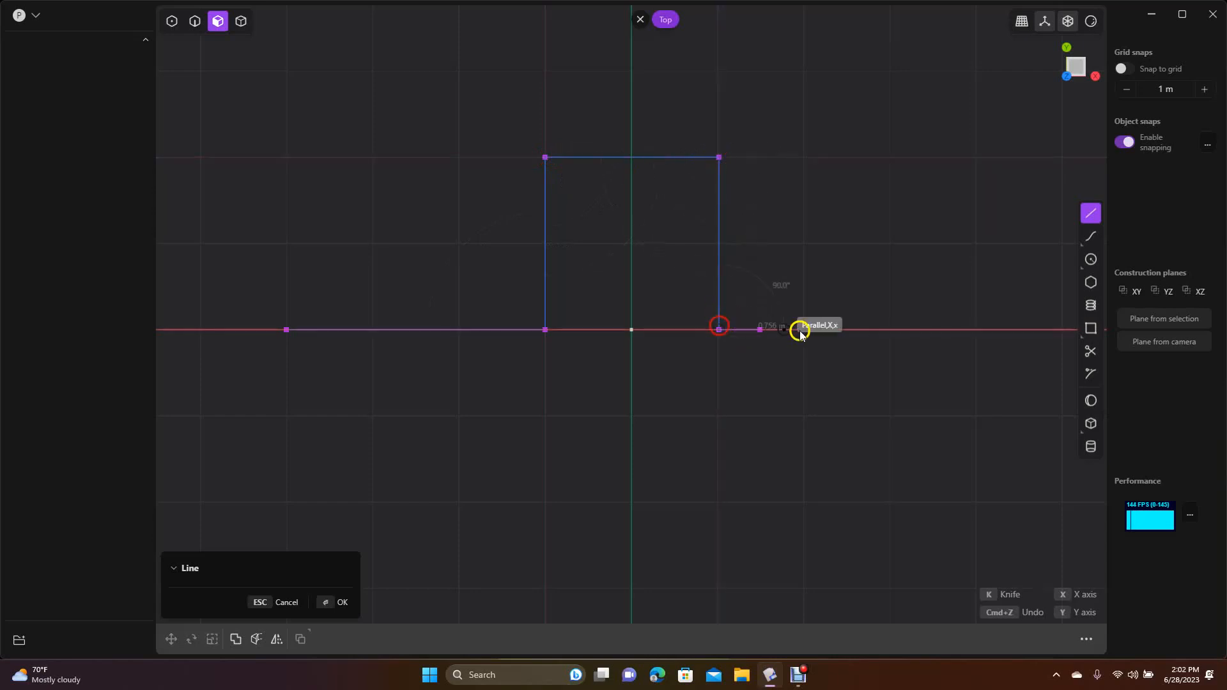
left_click(976, 330)
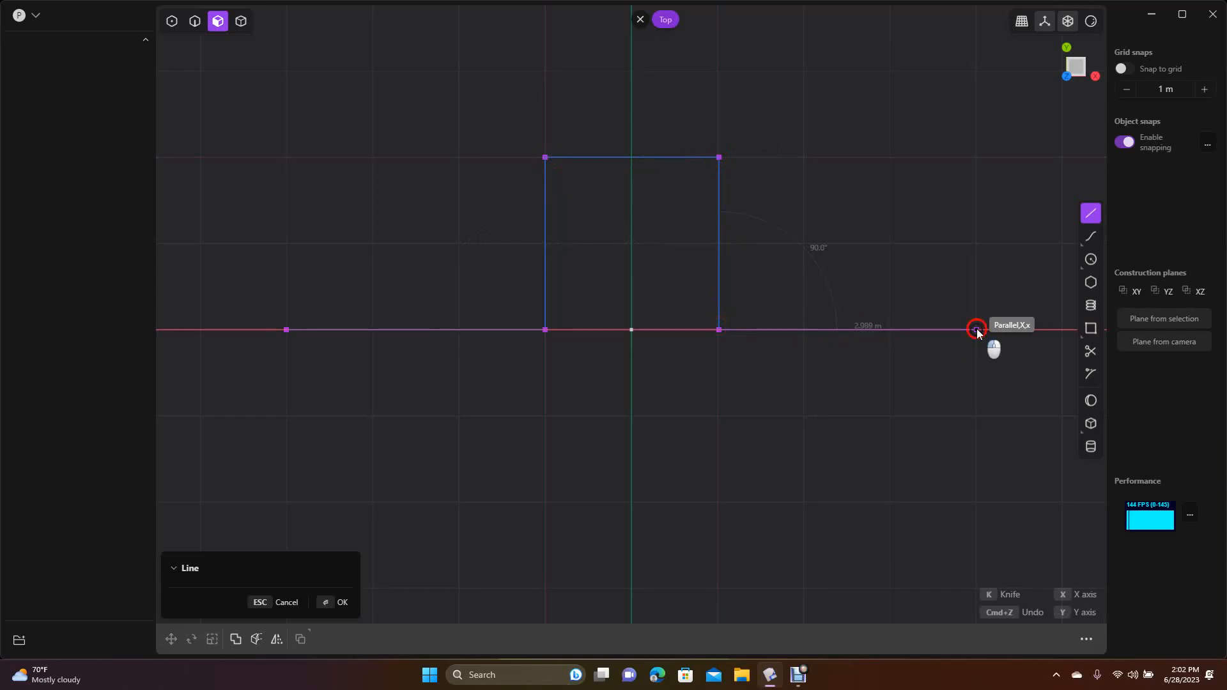
key("Return")
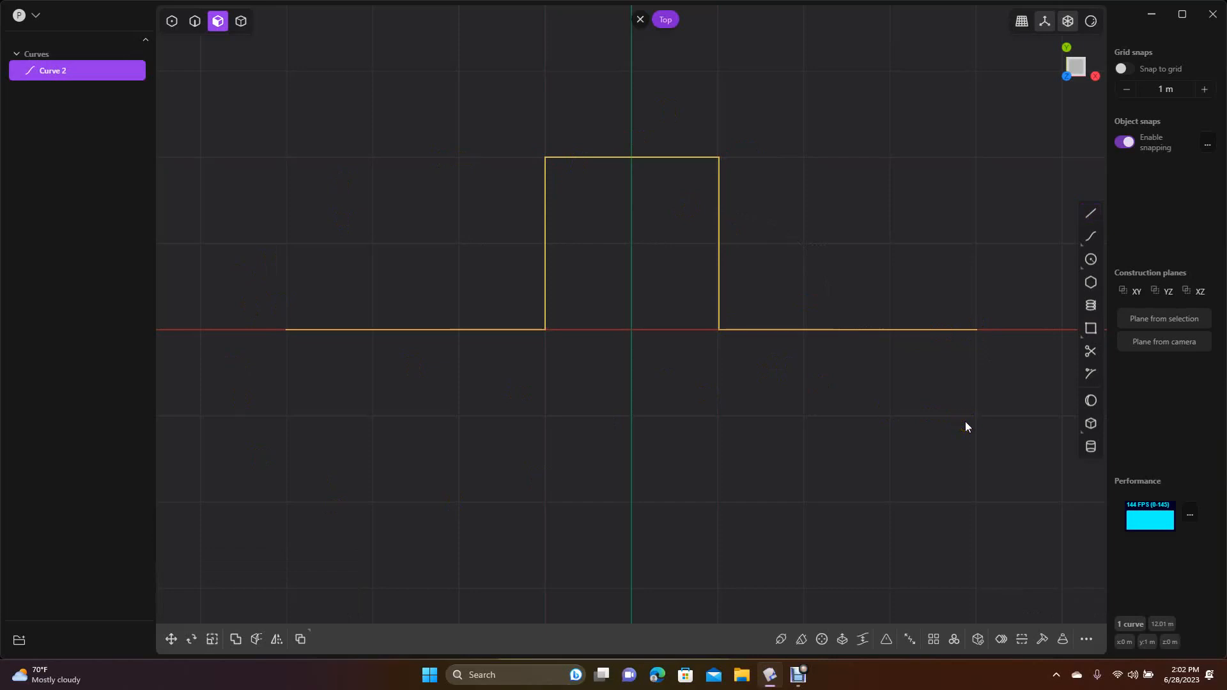
Offset the hat-shaped polyline outward with a distance of -0.15 m.
left_click(1000, 641)
left_click_drag(848, 381, 849, 369)
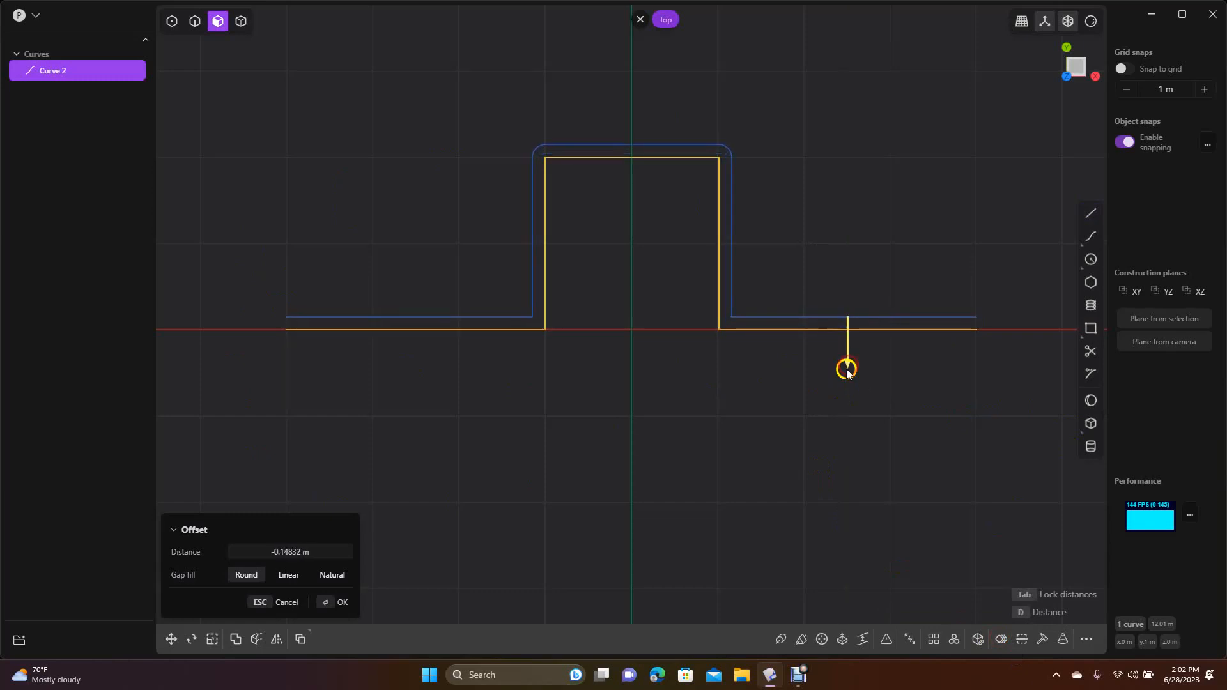
left_click(289, 552)
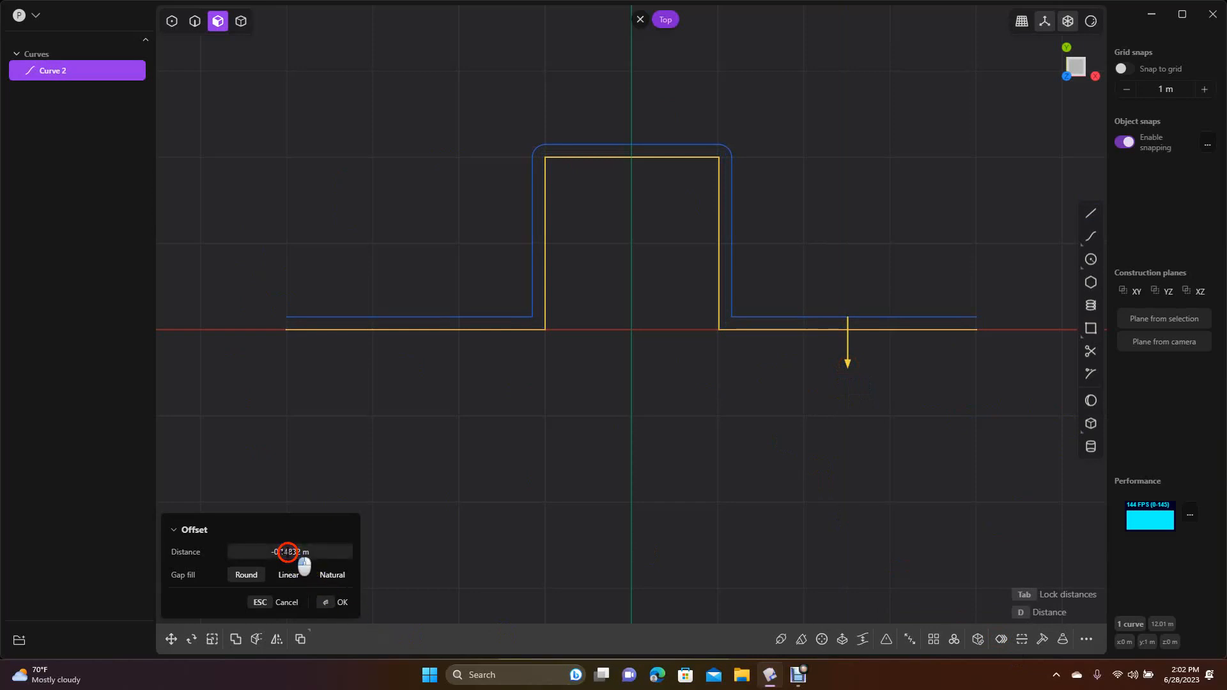
type("-")
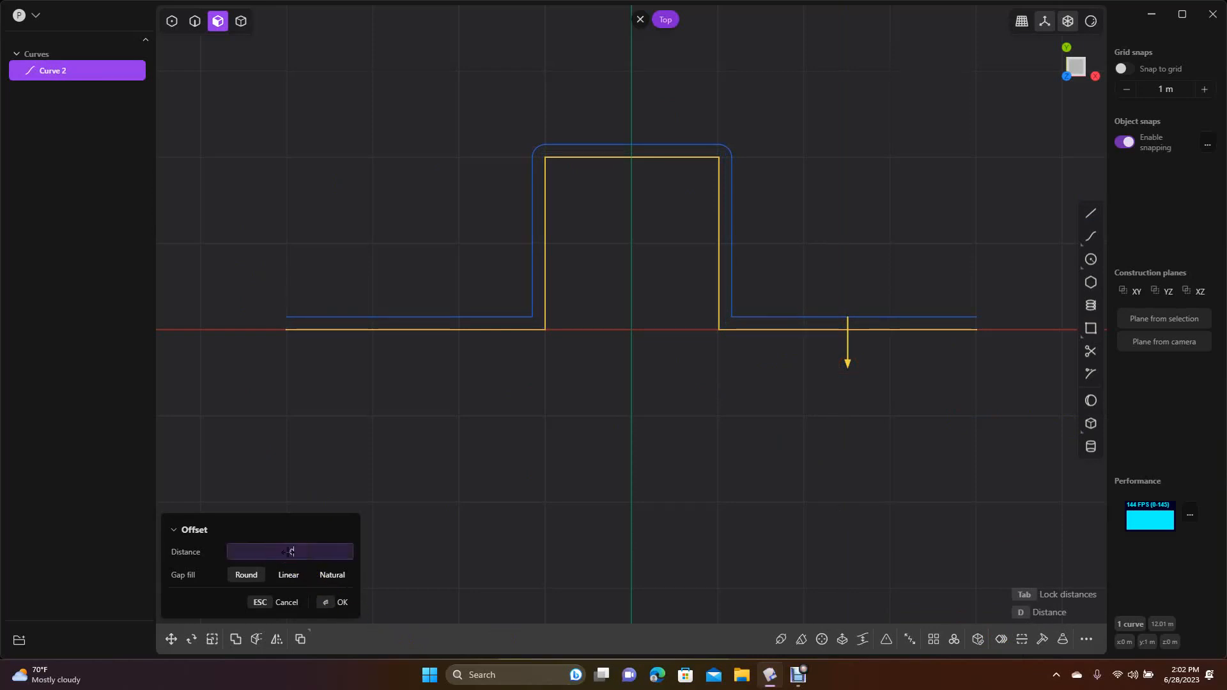
type("0.15")
key("Return")
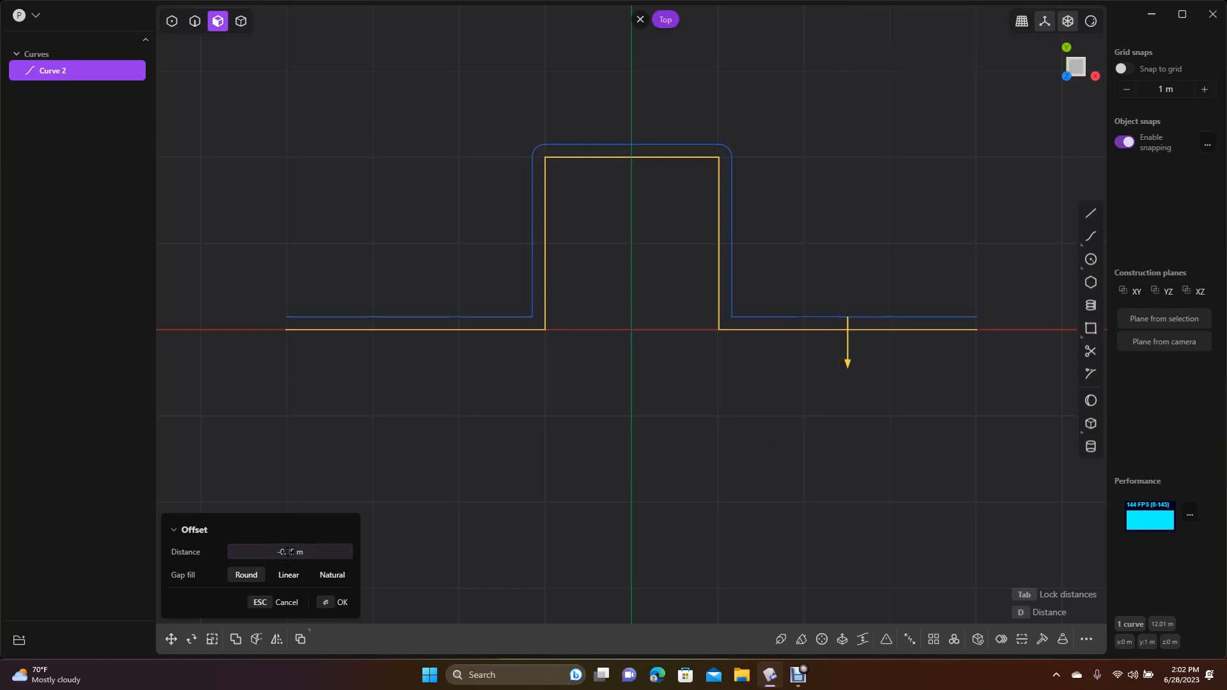
key("Return")
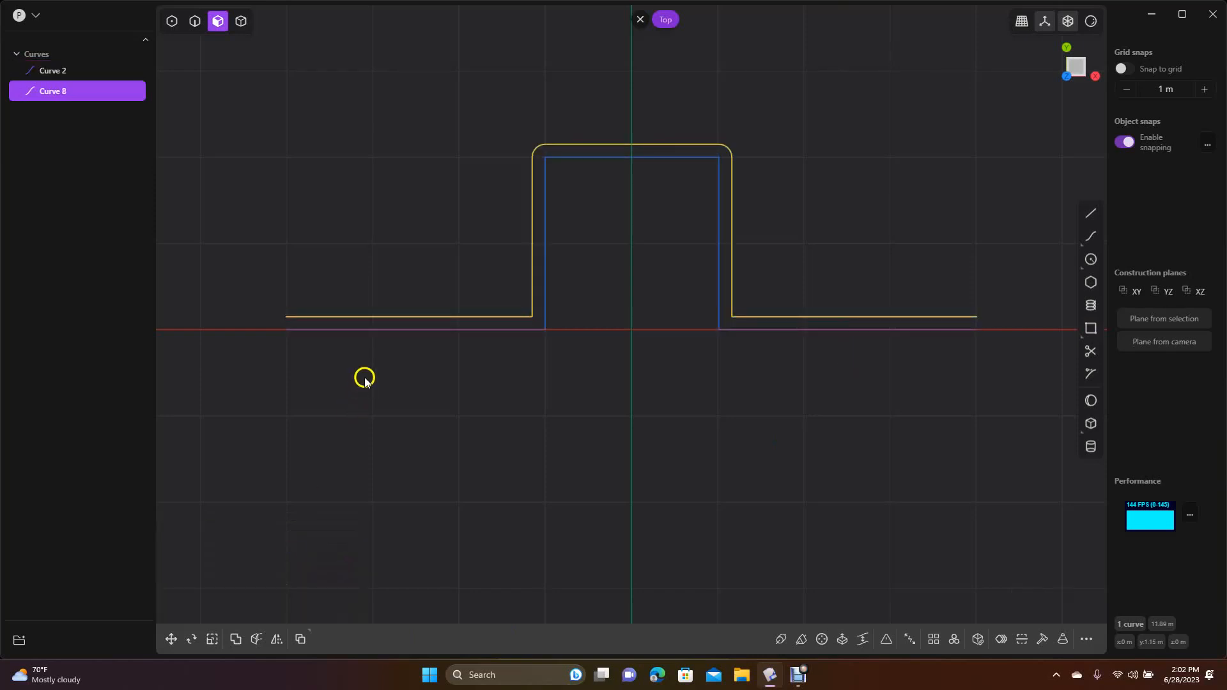
Close both open ends of the profile with short lines joining the original and offset curves' endpoints.
left_click(1090, 214)
left_click(1091, 213)
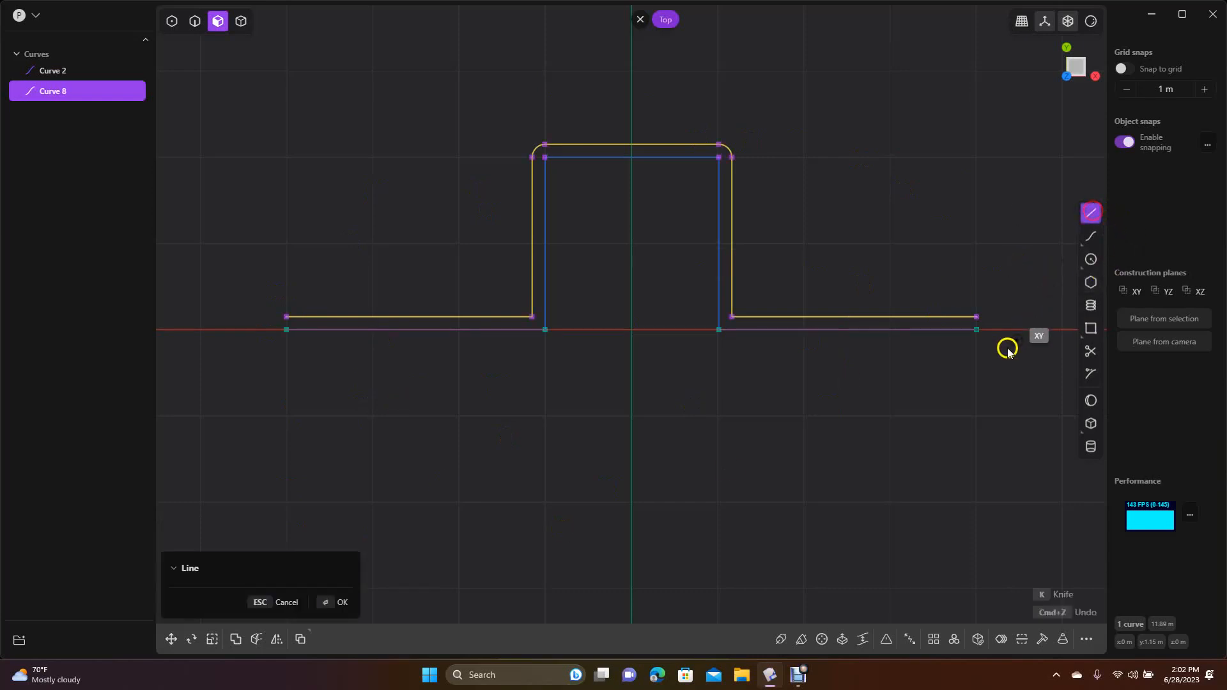
left_click(978, 319)
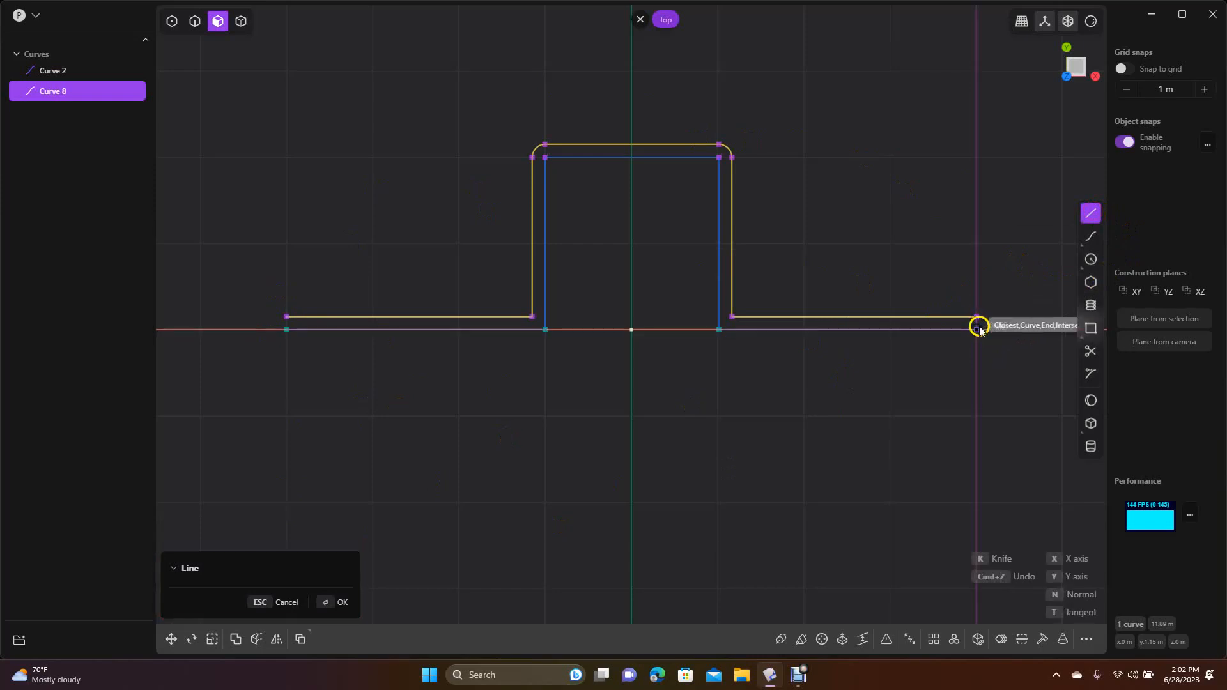
left_click(978, 329)
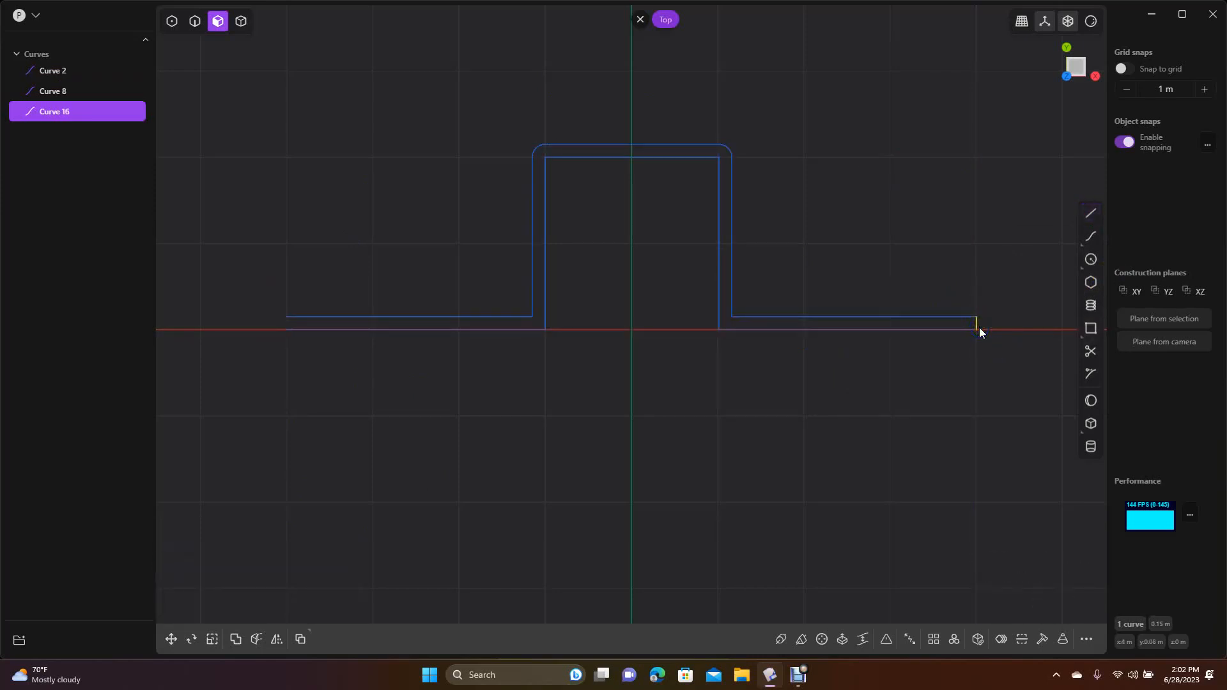
left_click(1093, 214)
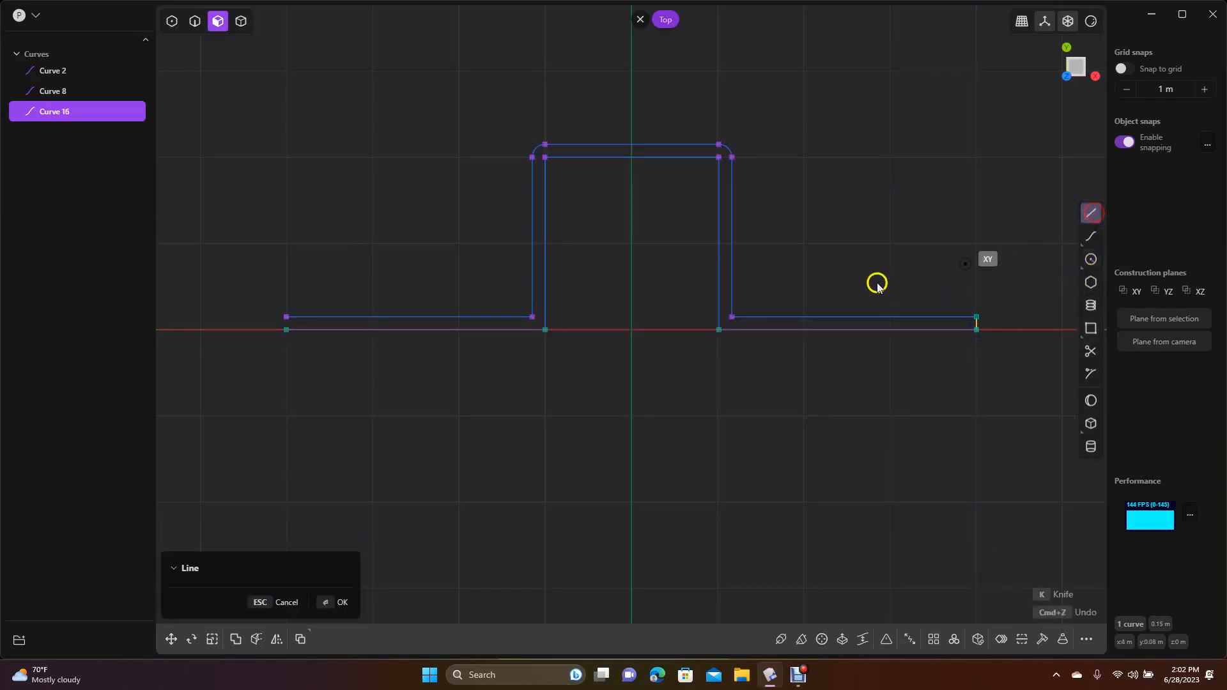
left_click(287, 327)
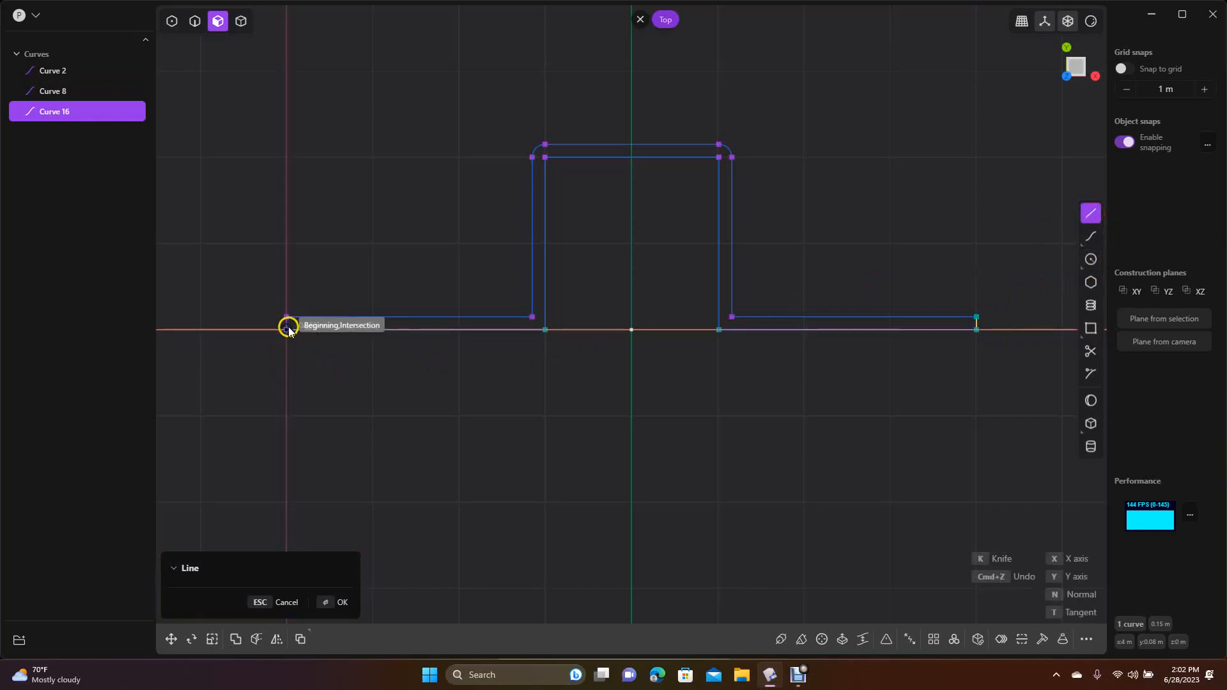
left_click(287, 329)
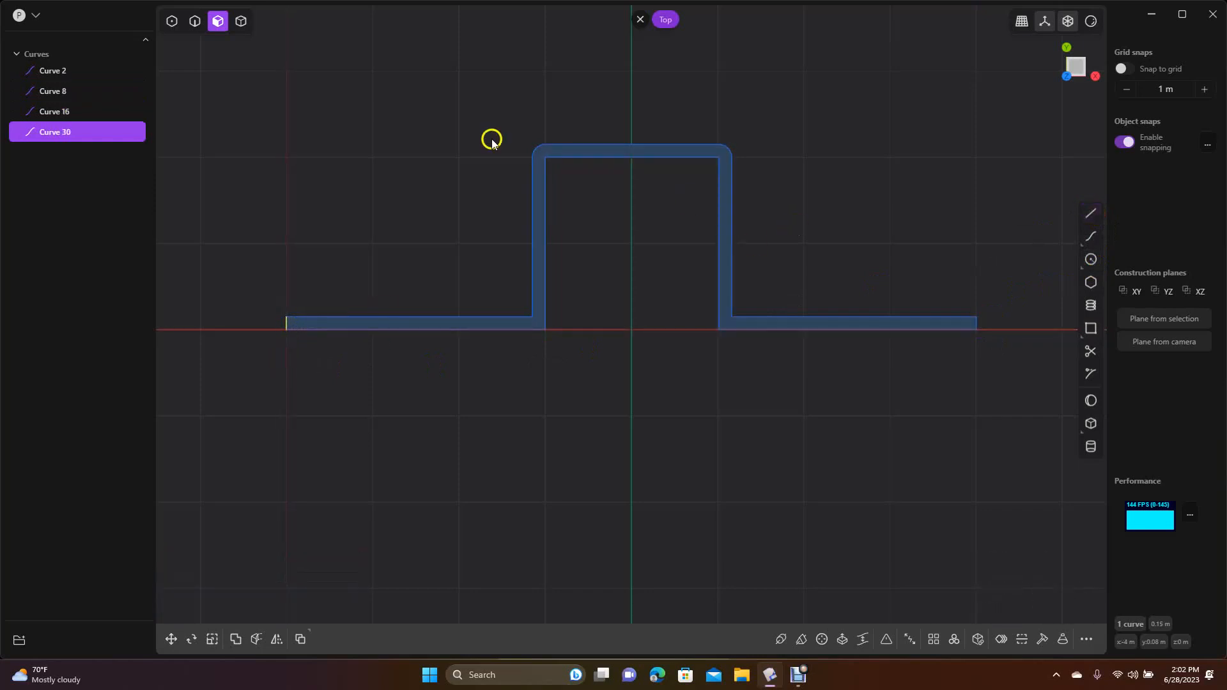
Extrude the closed hat-shaped profile region upward by 2.5 m into a solid.
left_click(369, 424)
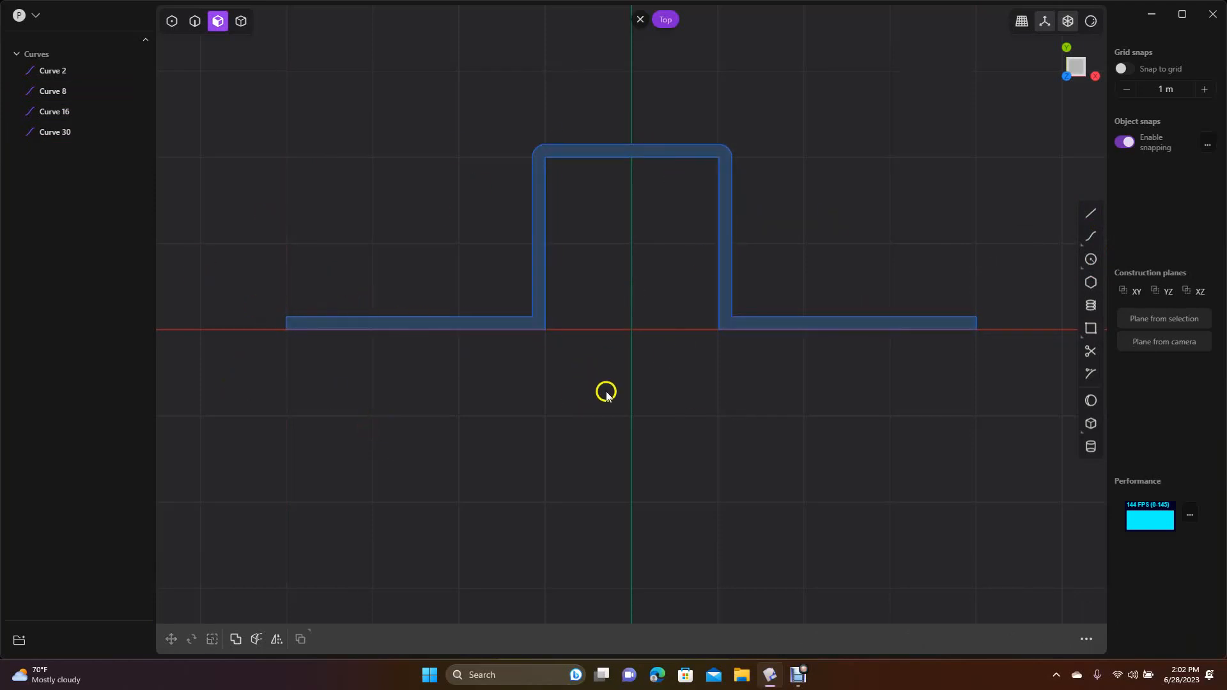
mouse_move(609, 438)
middle_mouse_down()
mouse_move(597, 488)
mouse_move(626, 525)
mouse_move(588, 440)
mouse_move(597, 447)
middle_mouse_up()
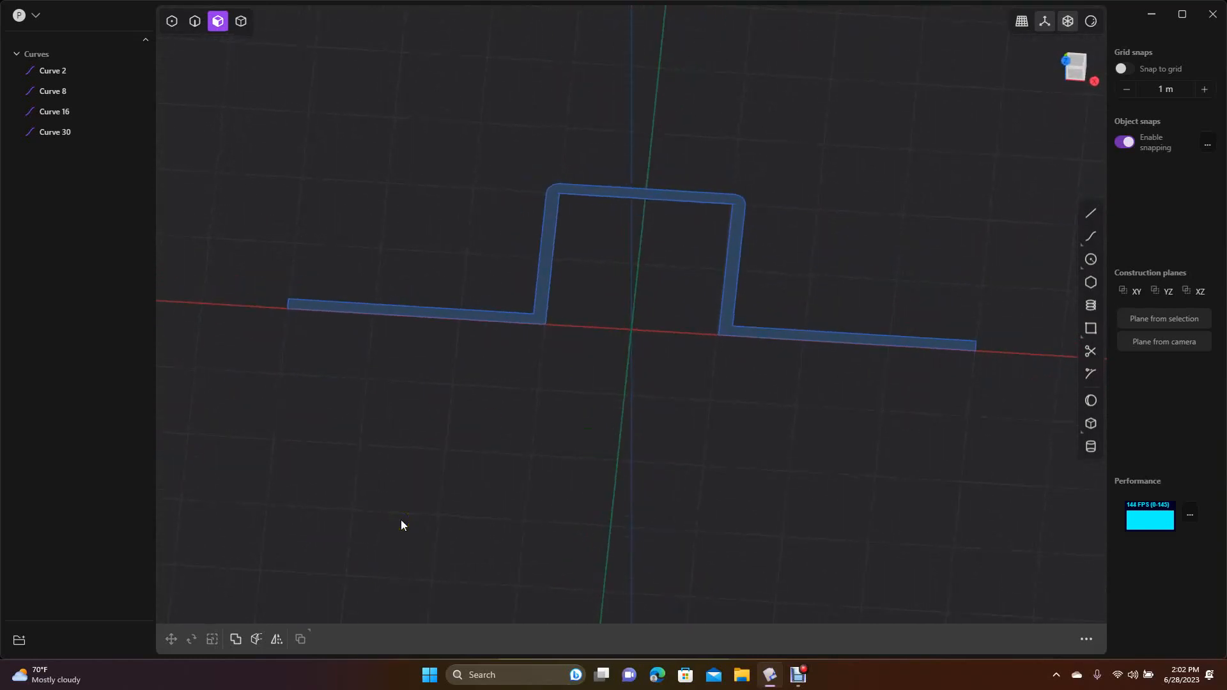
key("e")
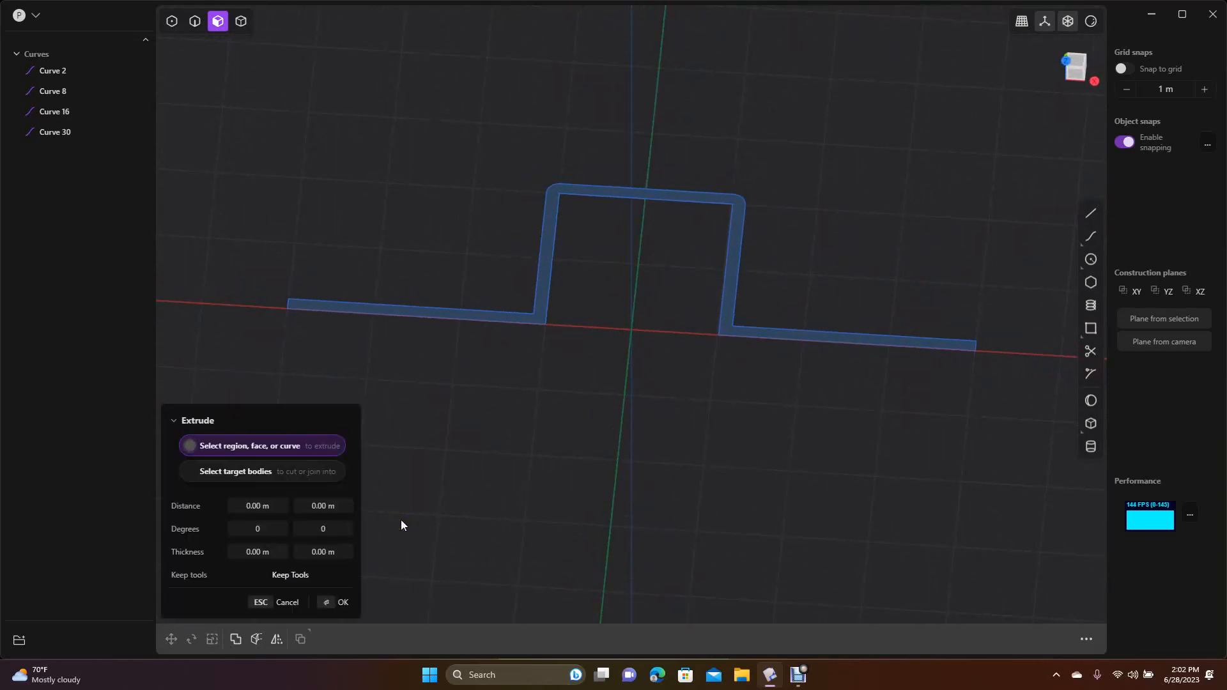
left_click(429, 312)
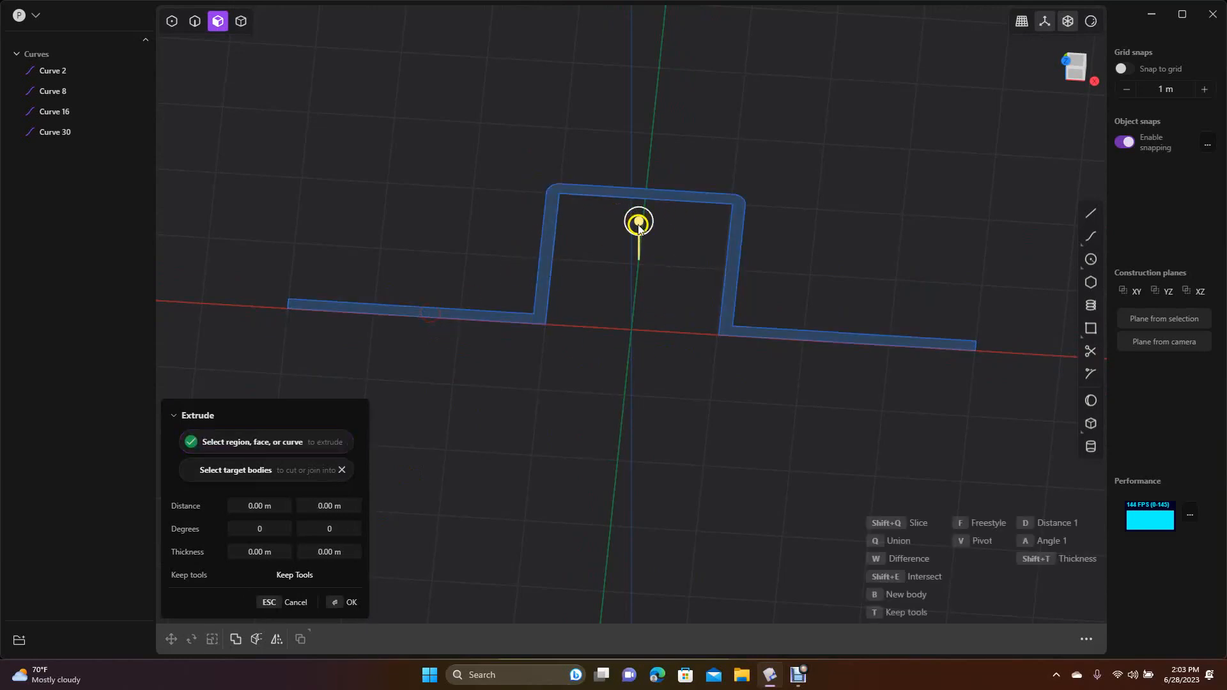
left_click_drag(639, 224, 617, 133)
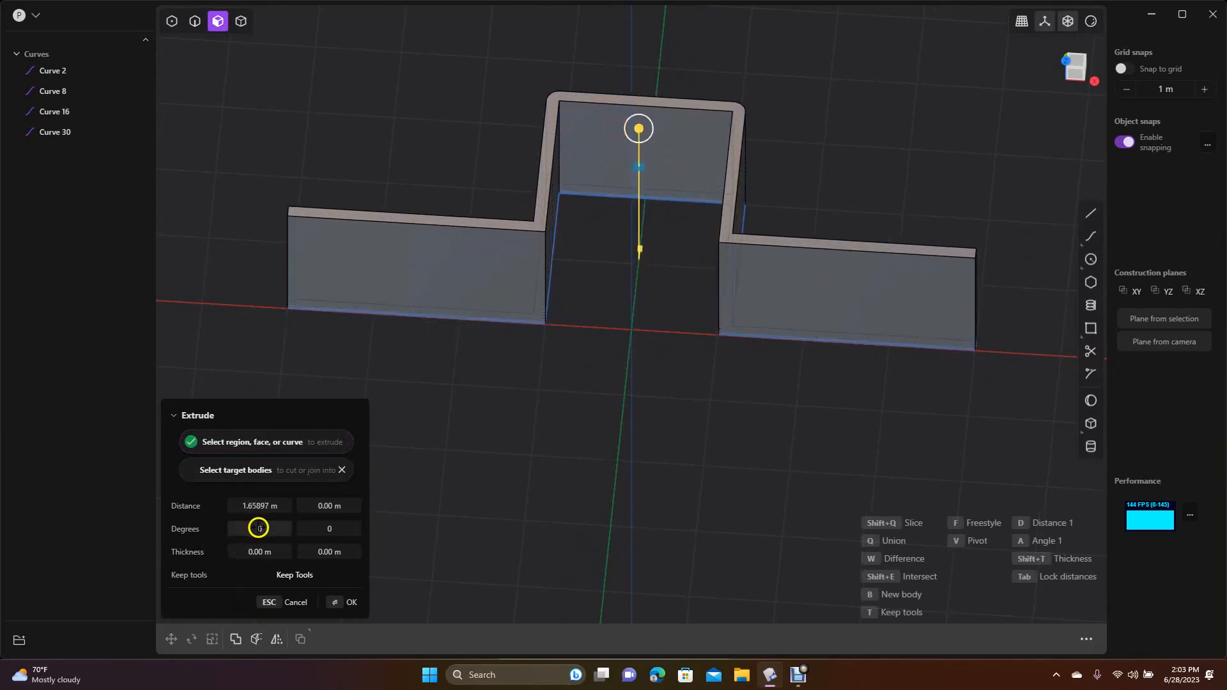
left_click(254, 505)
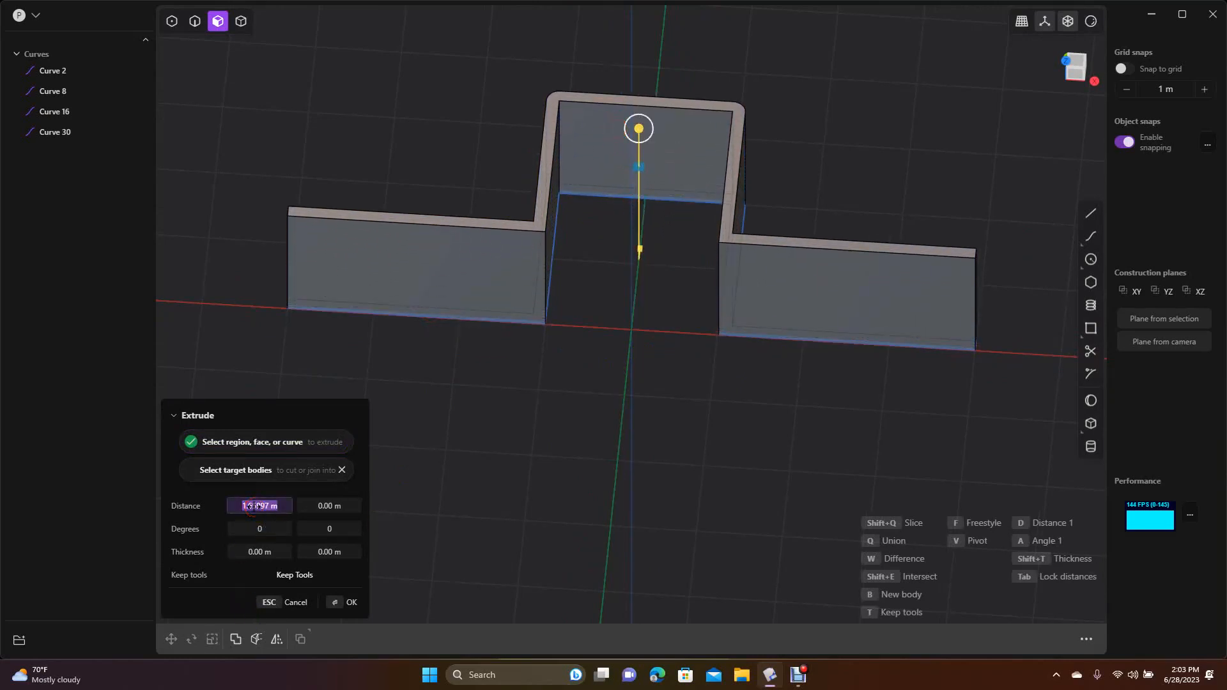
type("1.5")
key("Return")
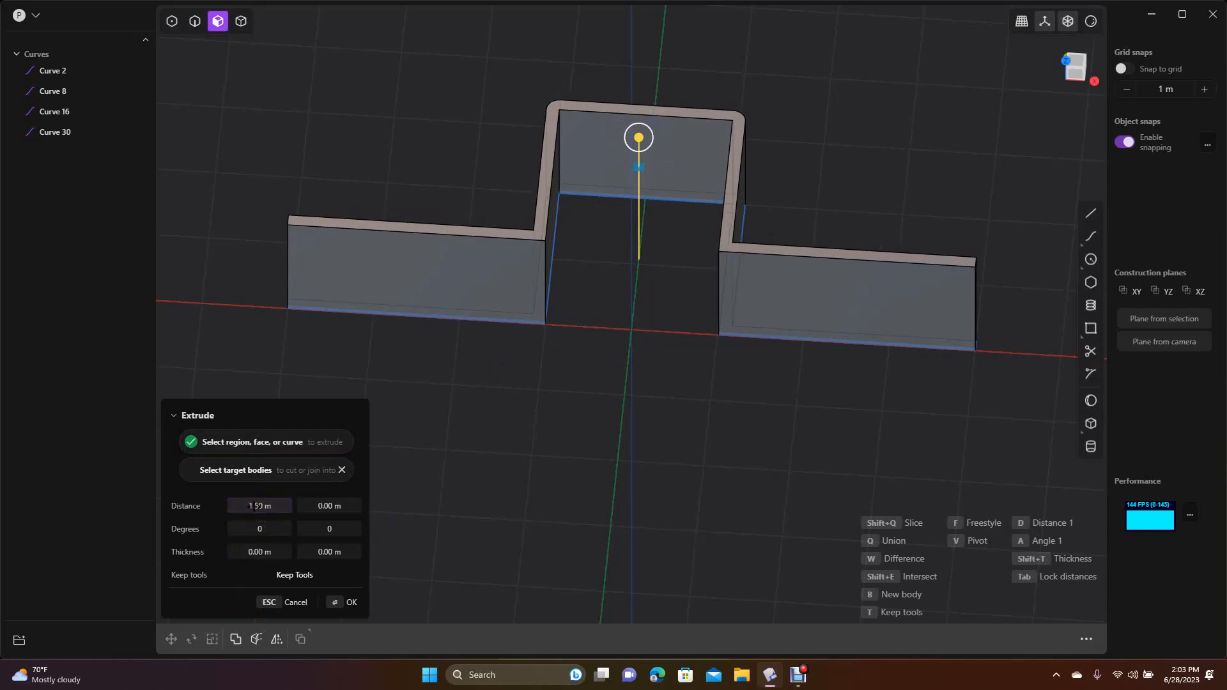
left_click(254, 505)
type("2.5")
key("Return")
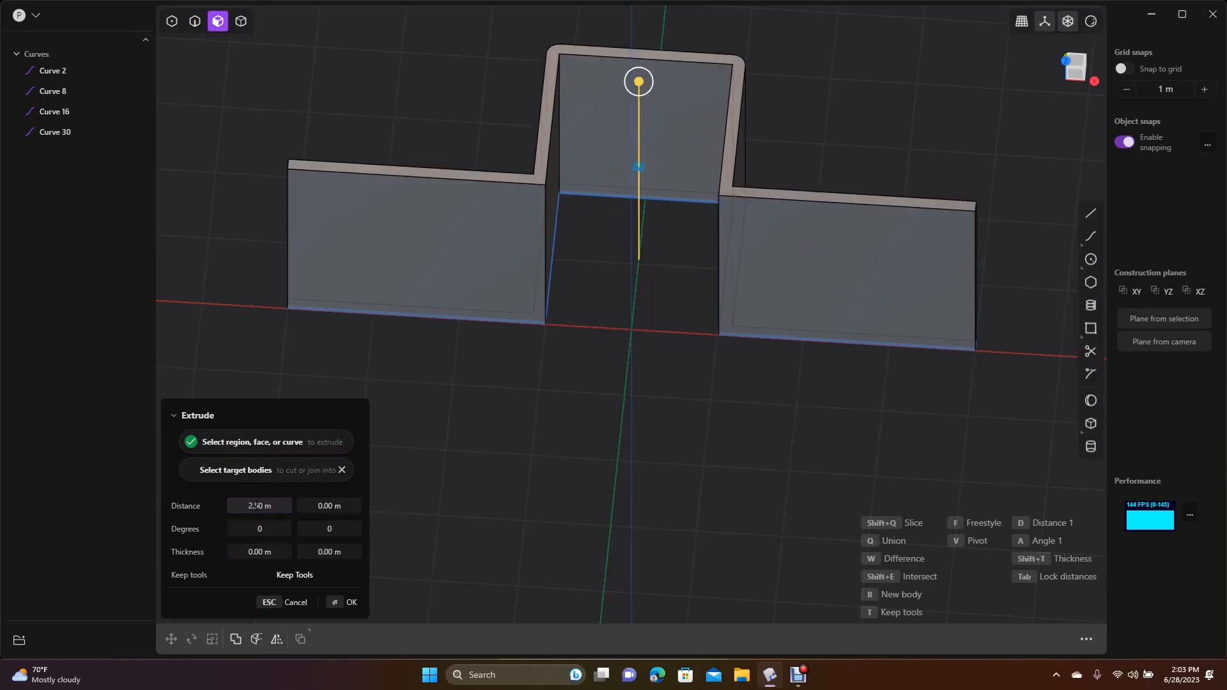
key("Return")
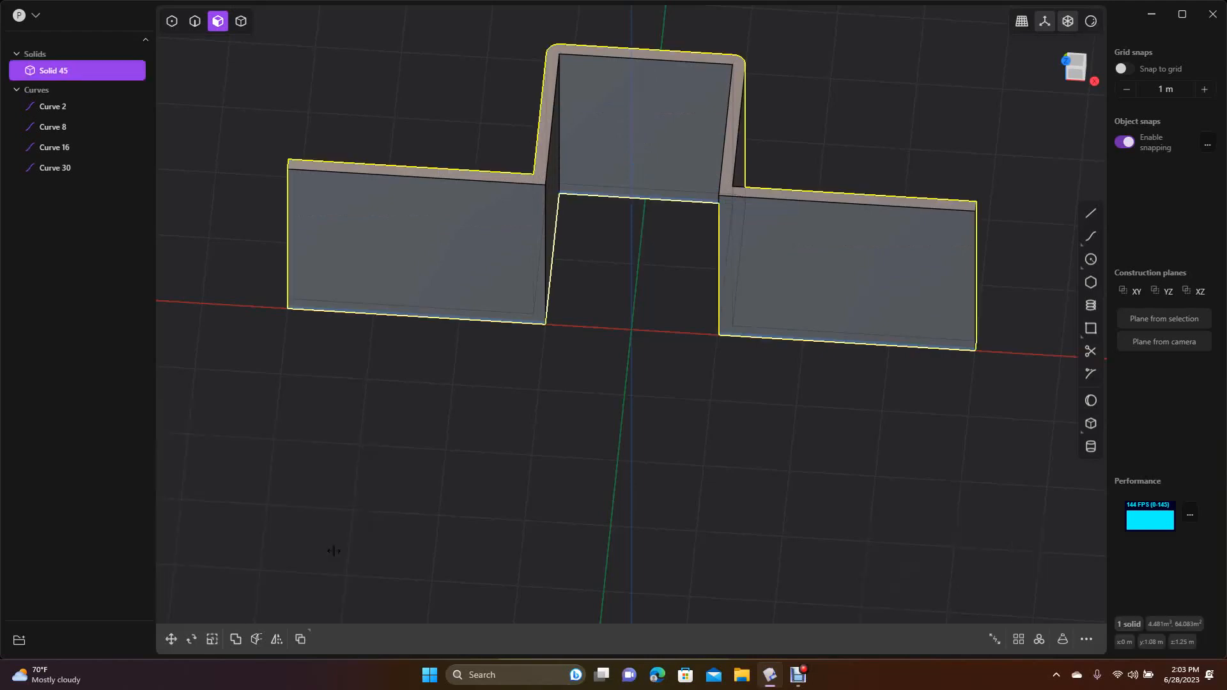
left_click(459, 512)
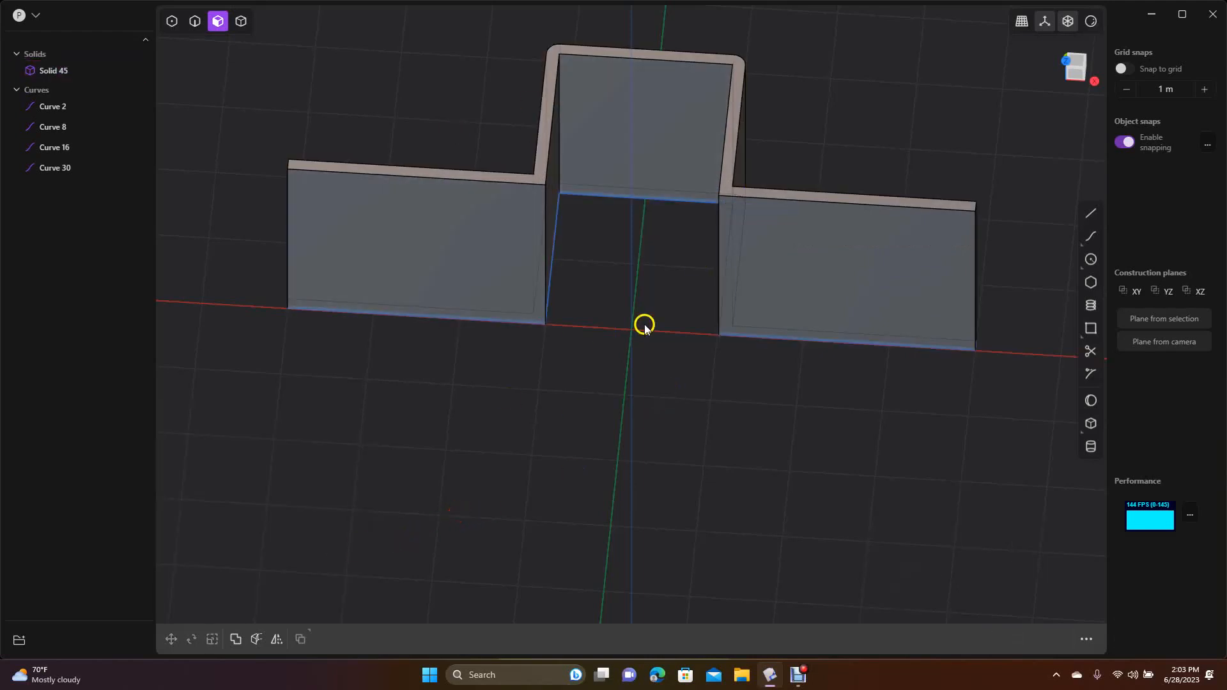
In the back view, add a 0.4 m radius, 1 m high cylinder at the centre of the bracket's raised middle face.
middle_click_drag(617, 344, 636, 591)
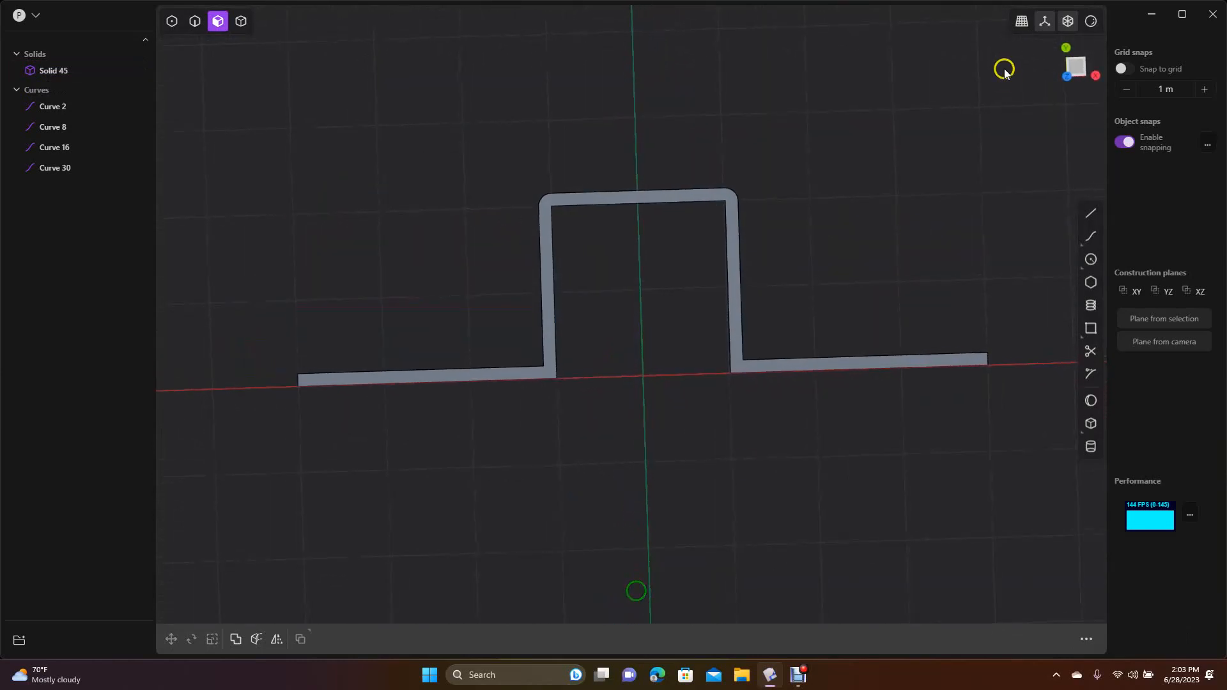
left_click(1065, 50)
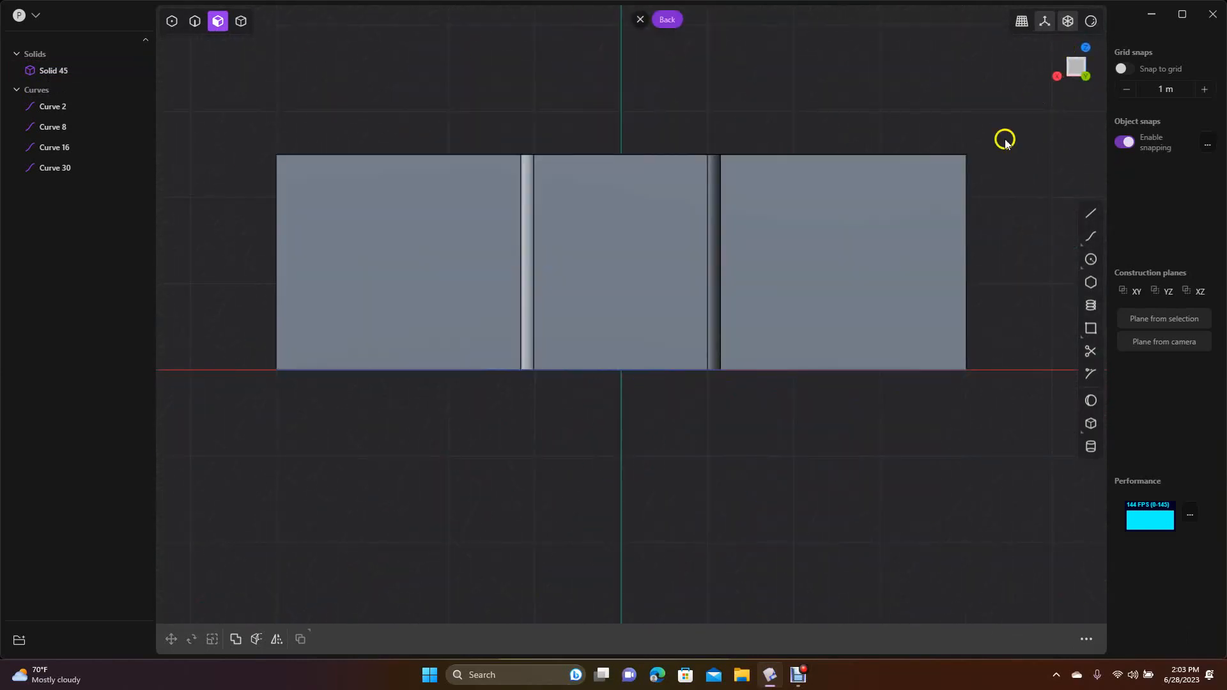
left_click(1082, 444)
left_click(620, 262)
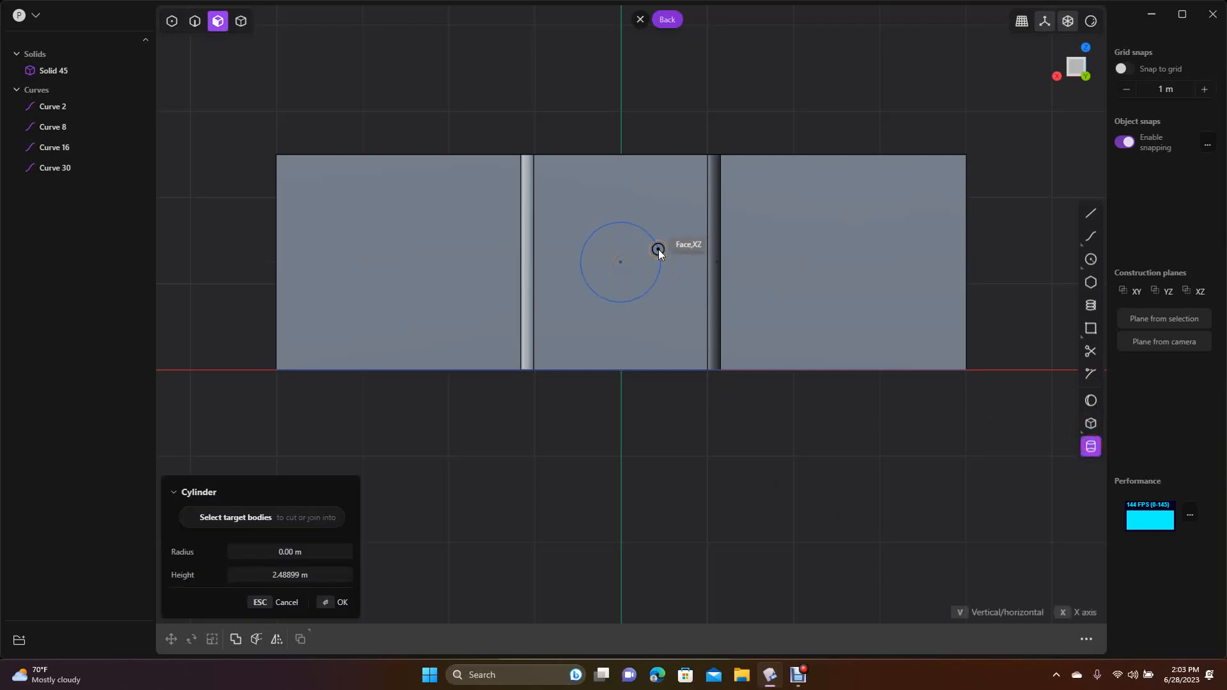
left_click(658, 249)
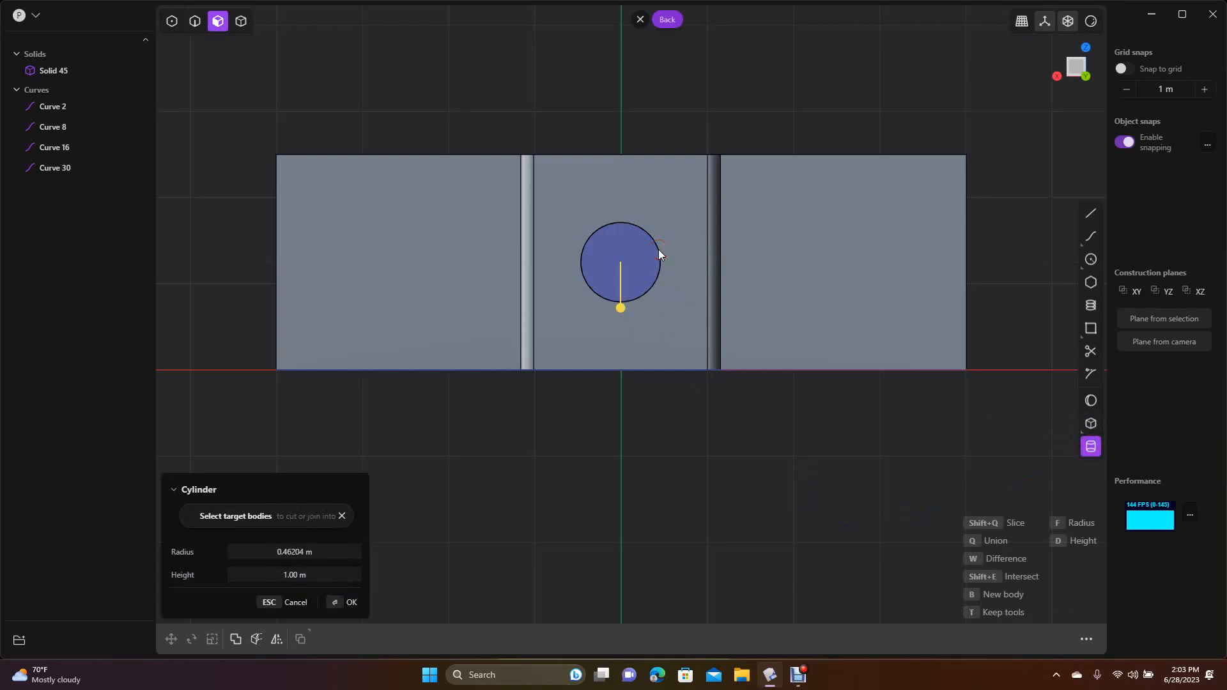
left_click(293, 554)
type("0")
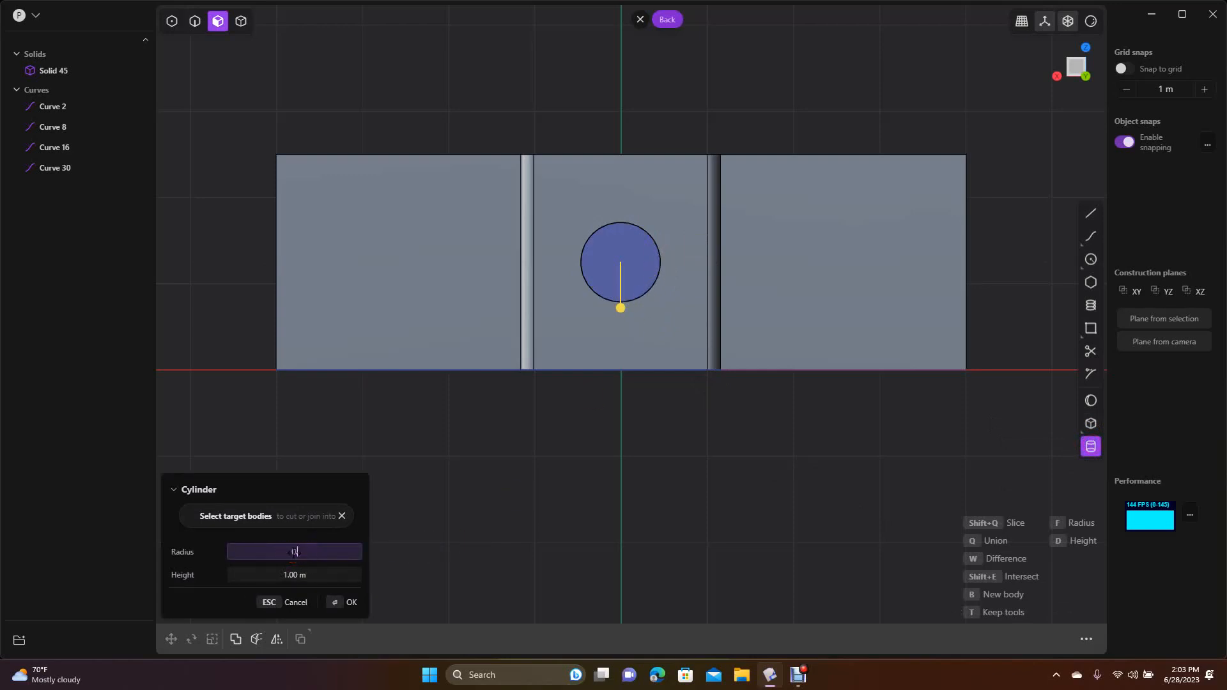
type(".4")
key("Return")
key("Return")
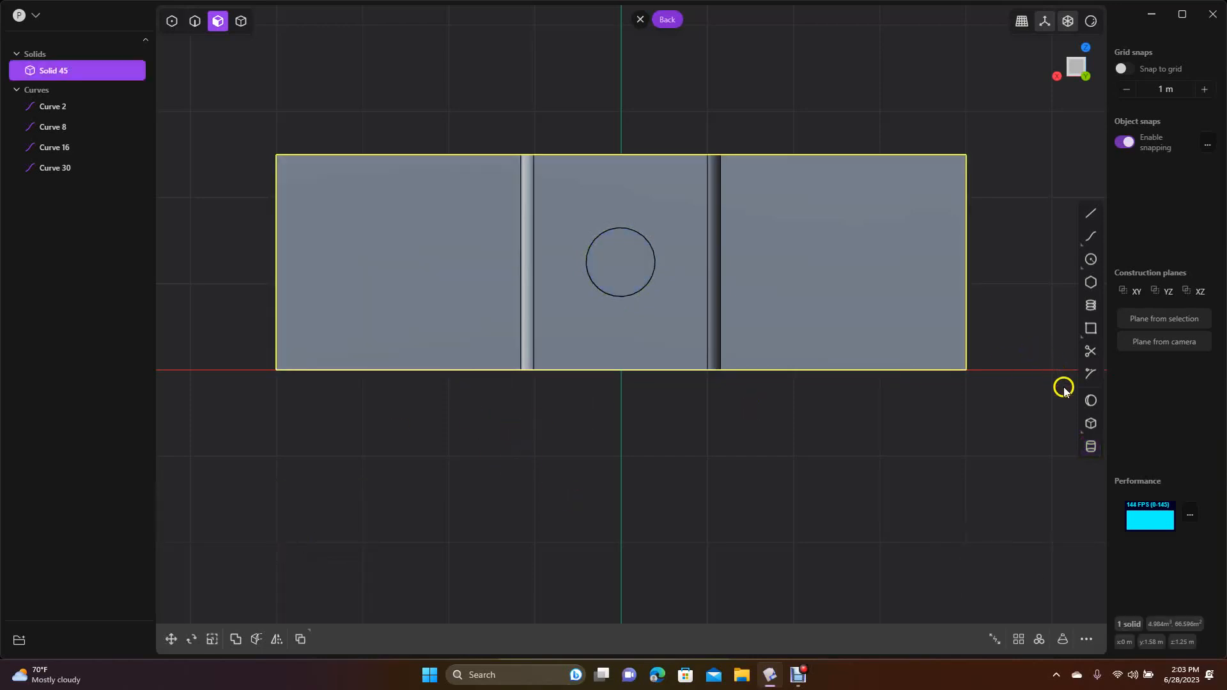
Add a 0.4 m radius, 1 m high cylinder at the centre of the +X flange face.
left_click(1090, 445)
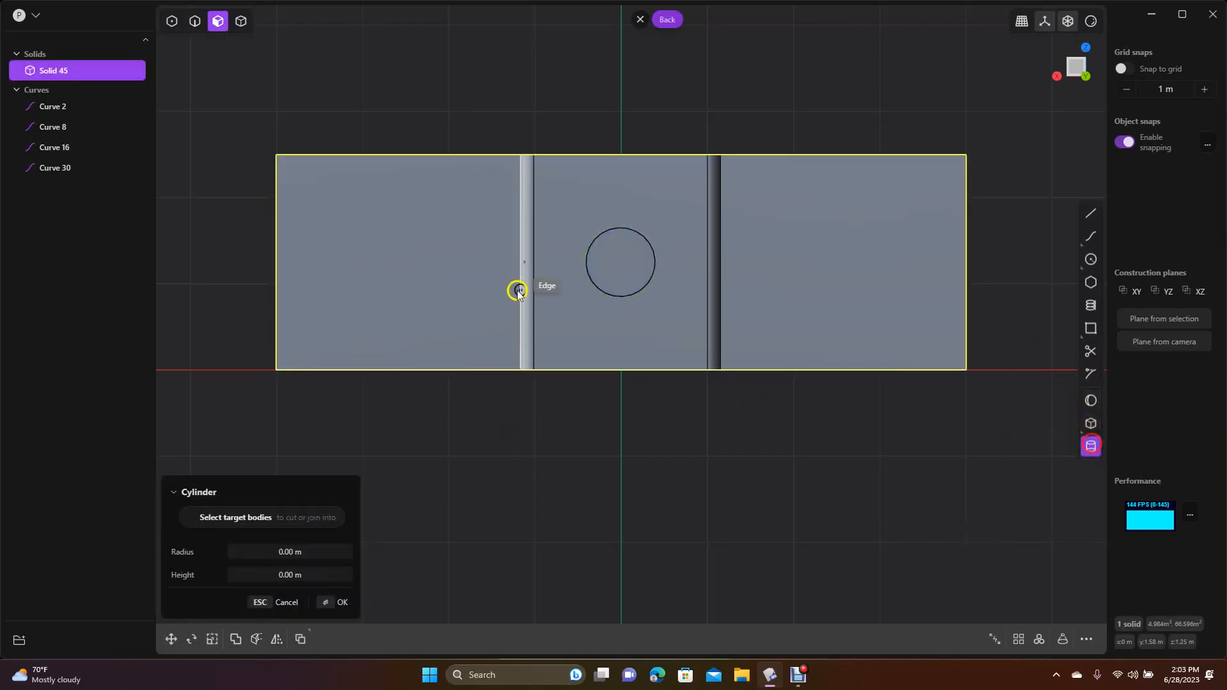
left_click(397, 263)
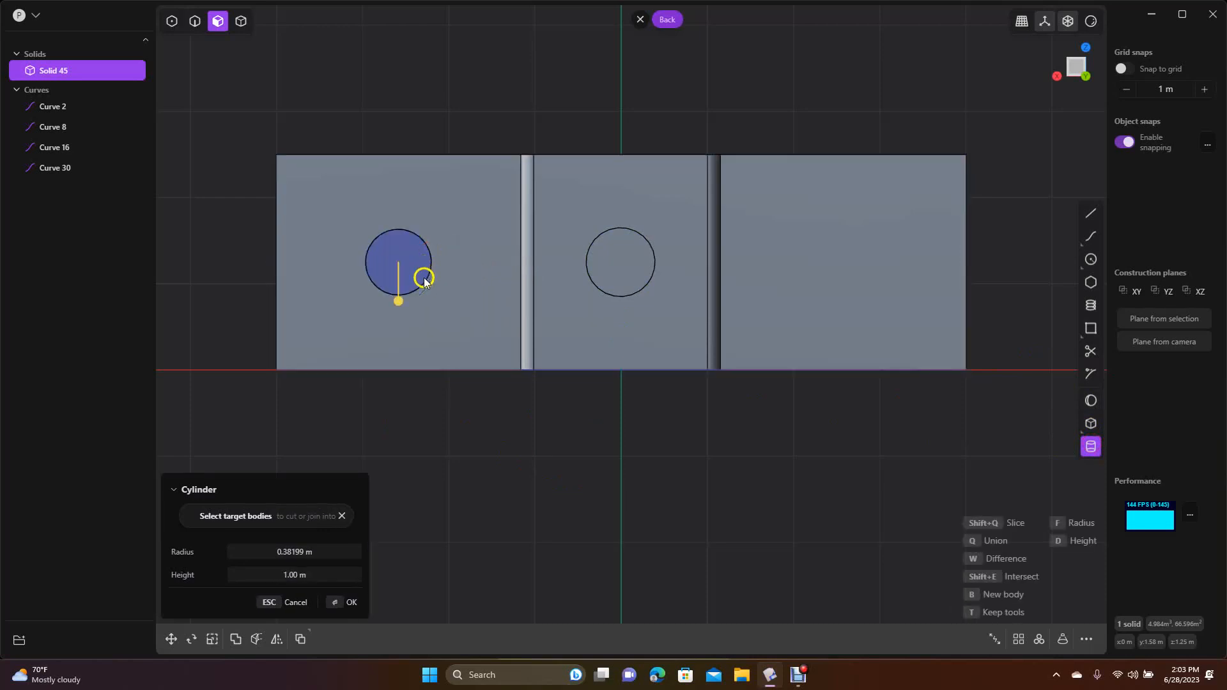
left_click(292, 552)
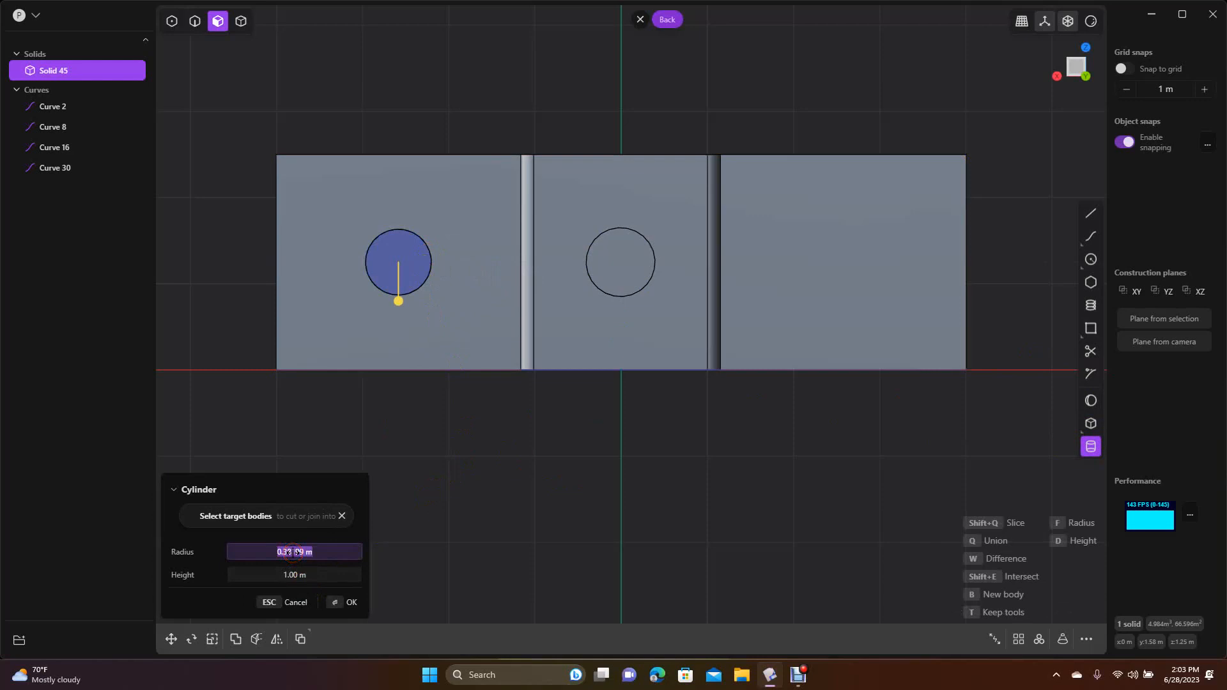
type("0.4")
key("Return")
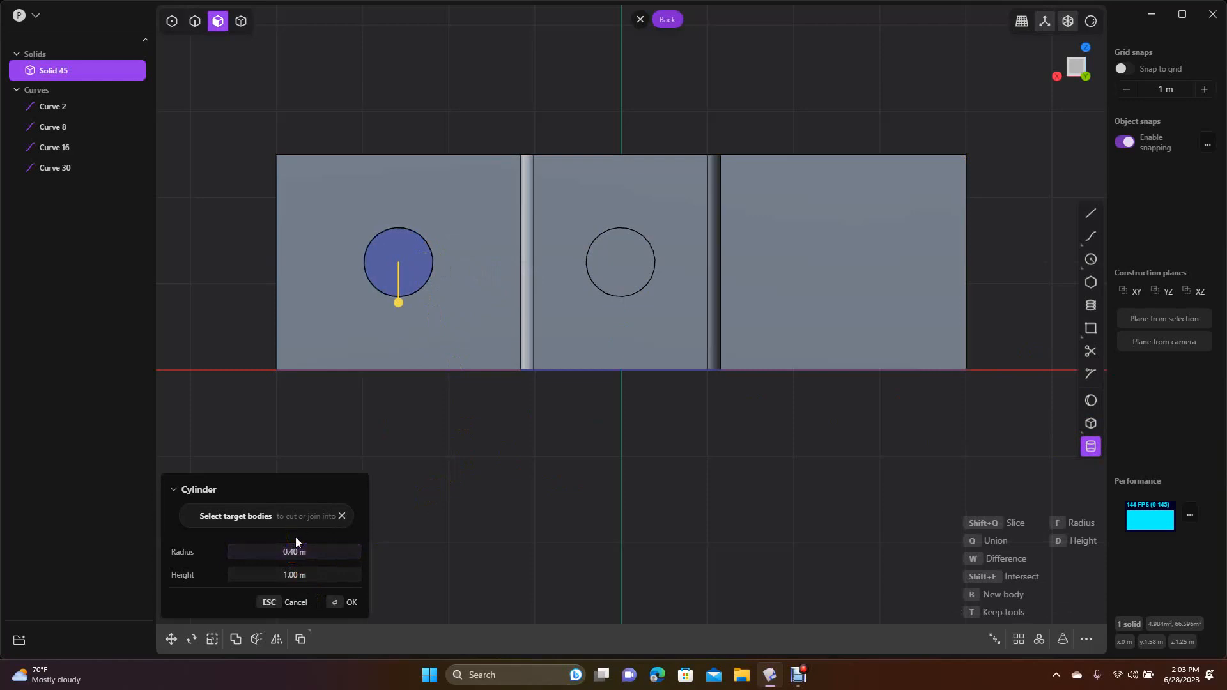
key("Return")
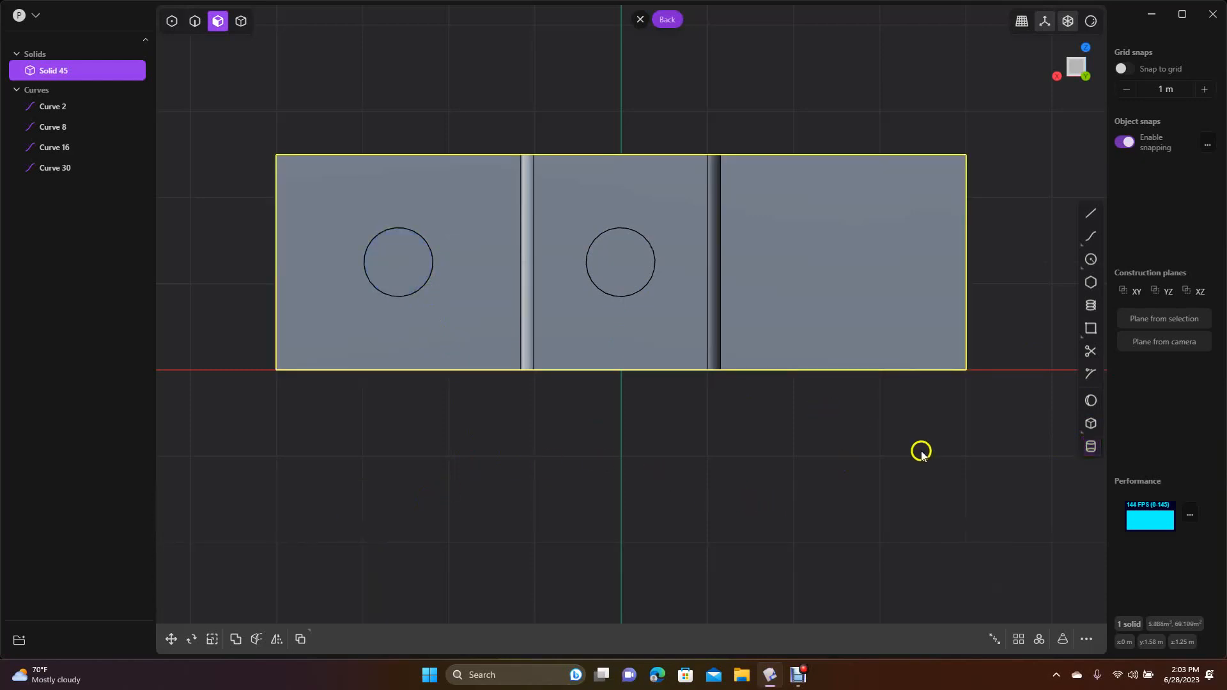
Add a matching 0.4 m radius, 1 m high cylinder at the centre of the -X flange face.
left_click(1092, 401)
left_click(1090, 447)
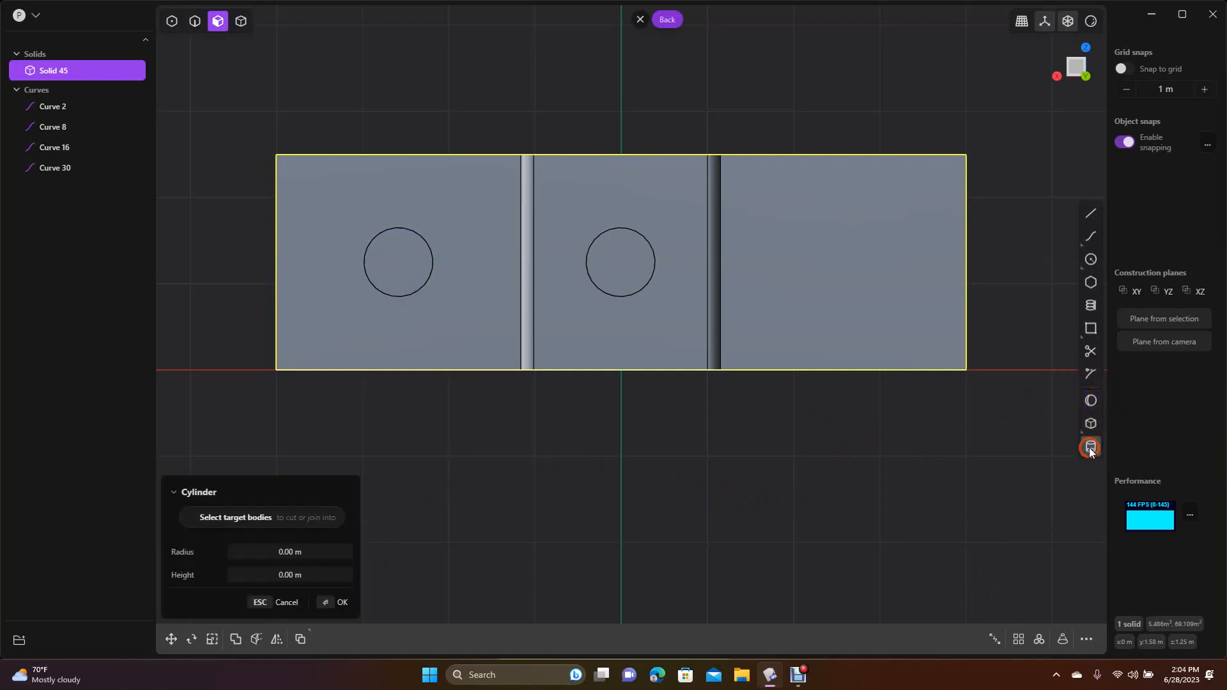
left_click(842, 262)
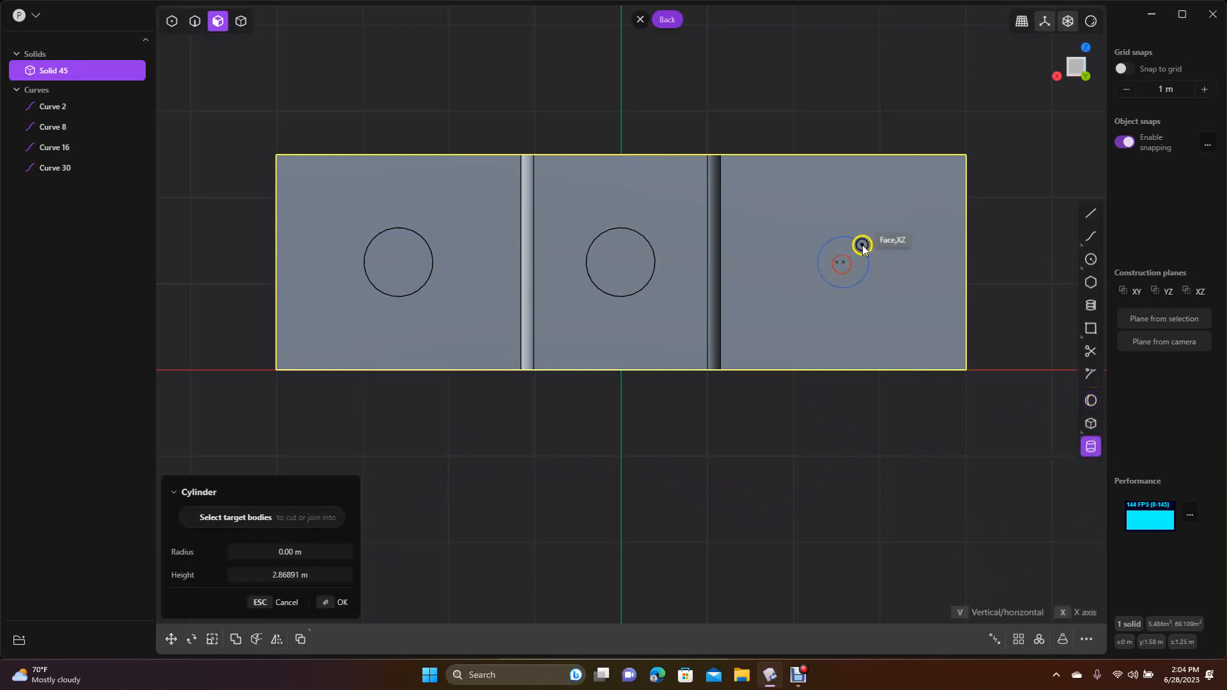
left_click(874, 238)
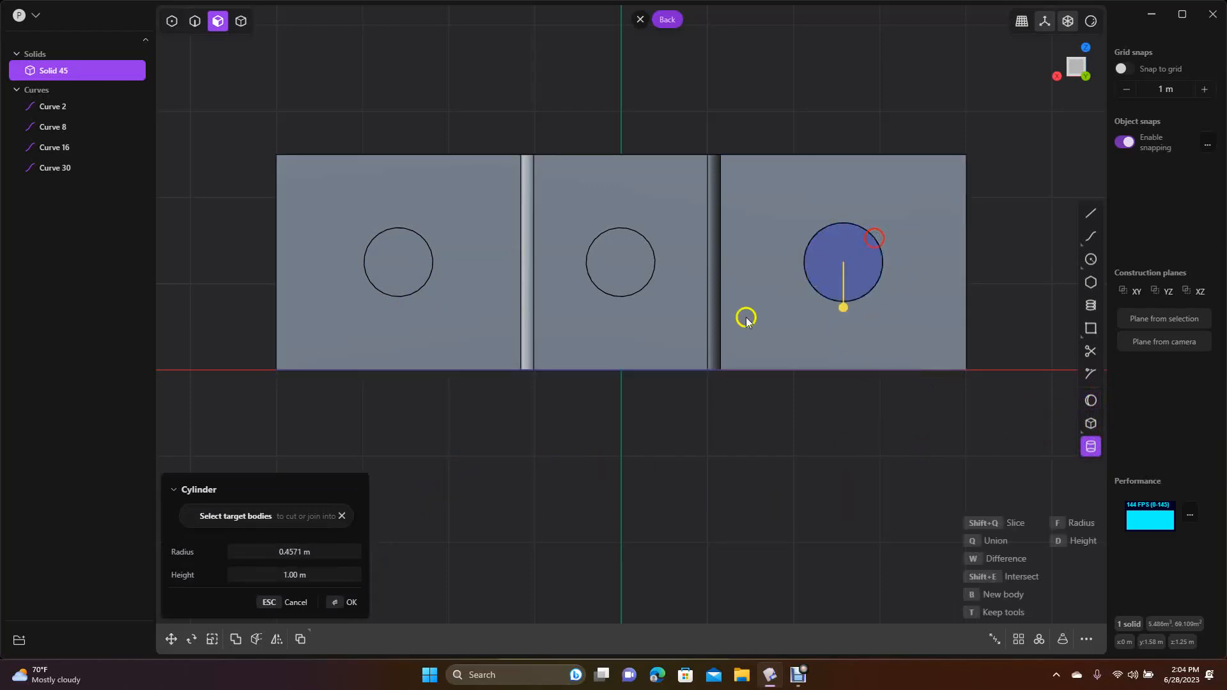
left_click(285, 552)
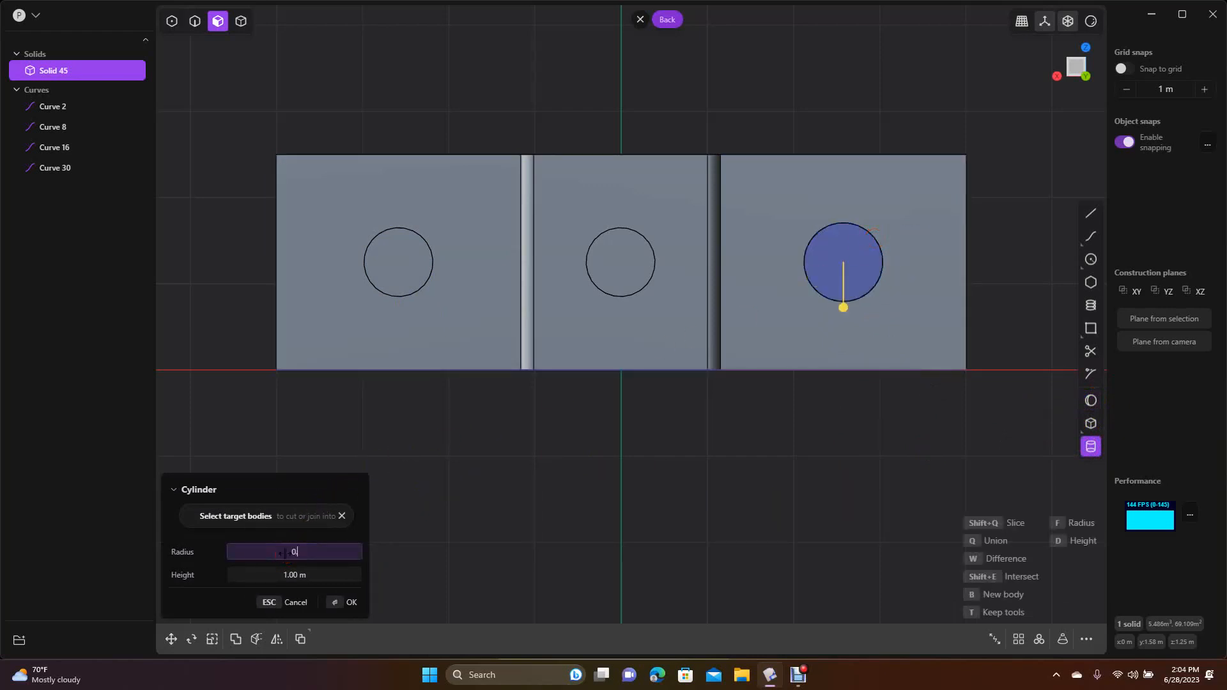
type("0.4")
key("Return")
key("Return")
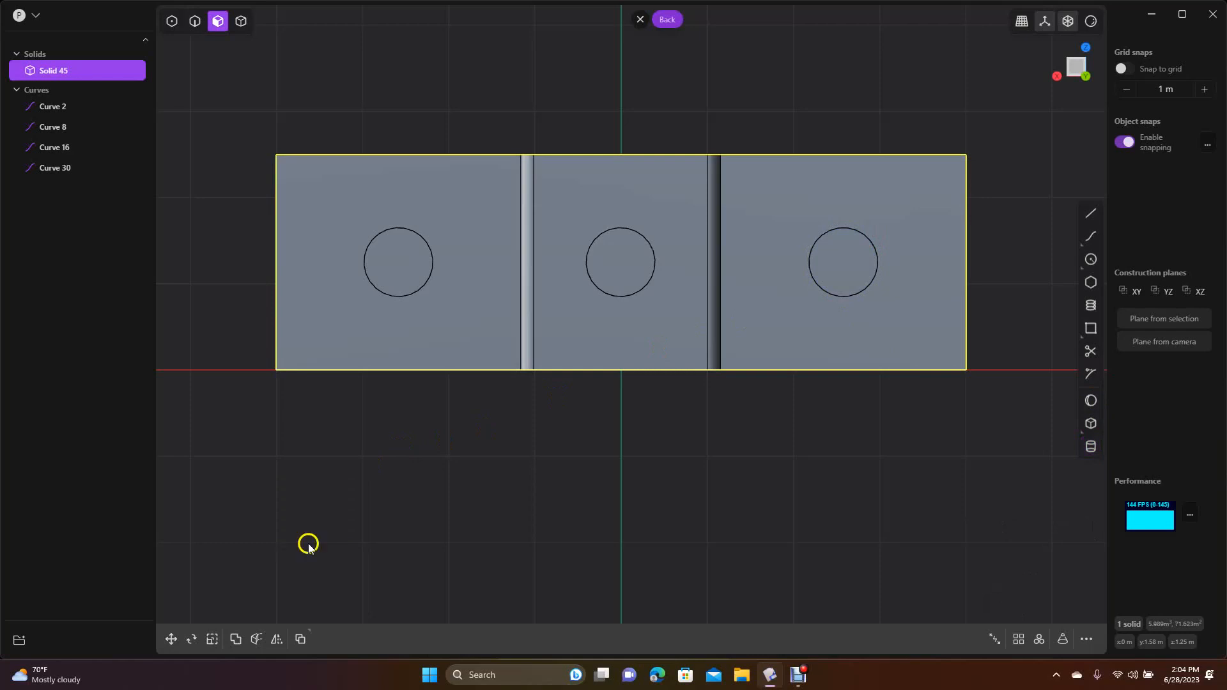
middle_click_drag(611, 534, 607, 461)
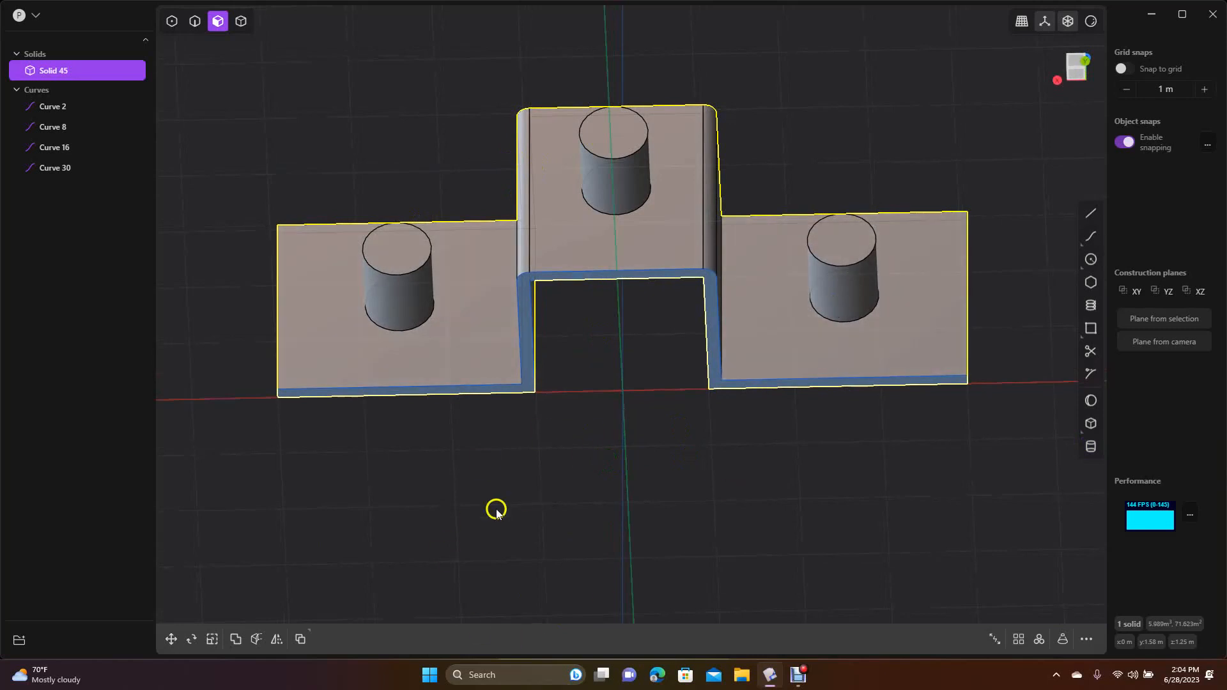
left_click(216, 23)
mouse_move(391, 238)
left_mouse_down()
mouse_move(394, 214)
mouse_move(407, 347)
mouse_move(409, 247)
mouse_move(405, 355)
mouse_move(428, 426)
mouse_move(402, 352)
mouse_move(397, 260)
left_mouse_up()
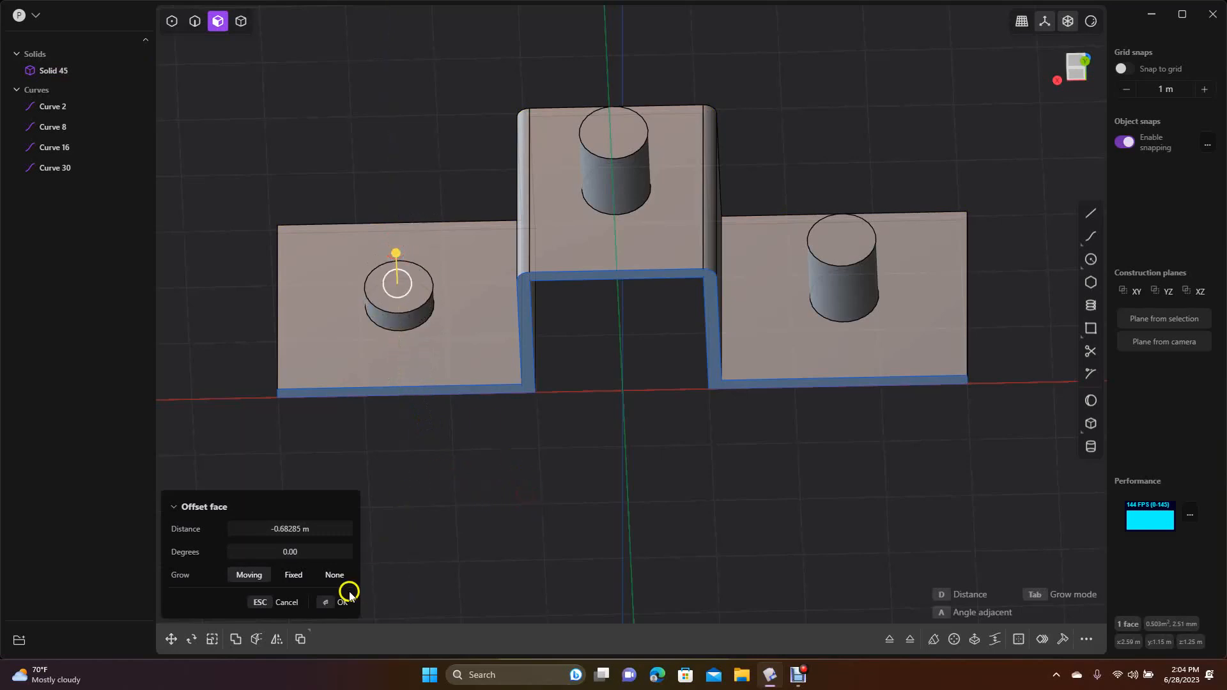
left_click(287, 603)
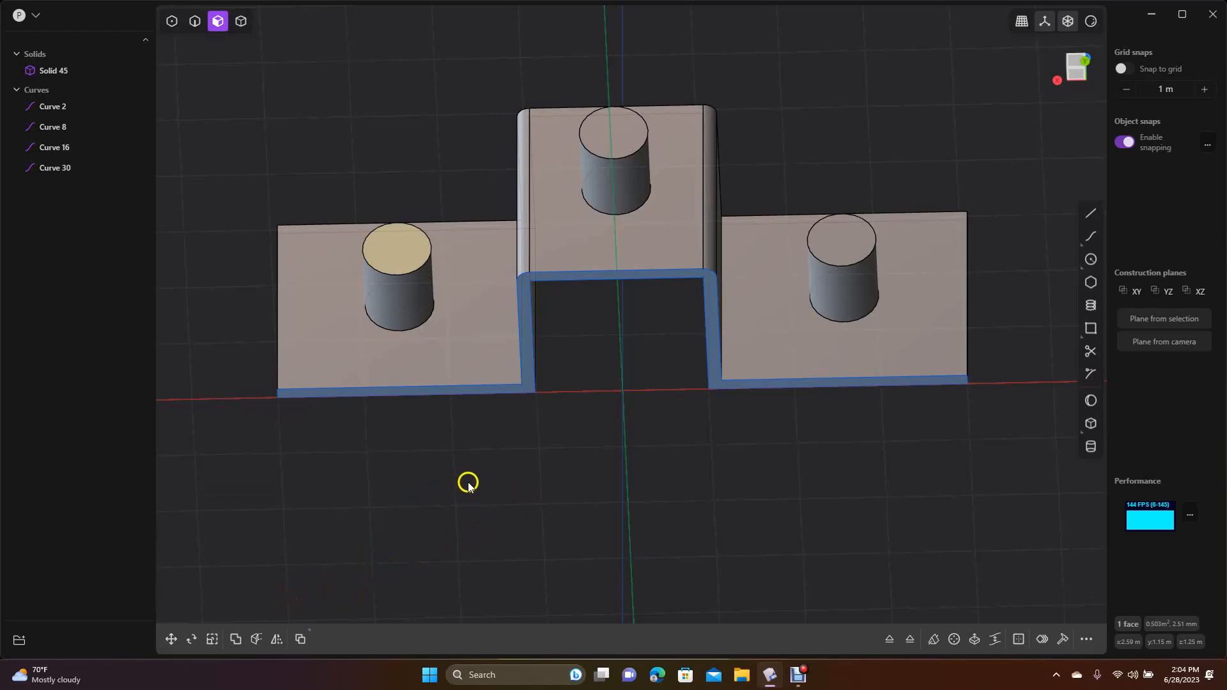
Undo the three cylinder additions on the bracket's flanges and raised middle face.
key("ctrl+z")
key("ctrl+z")
key("ctrl+z")
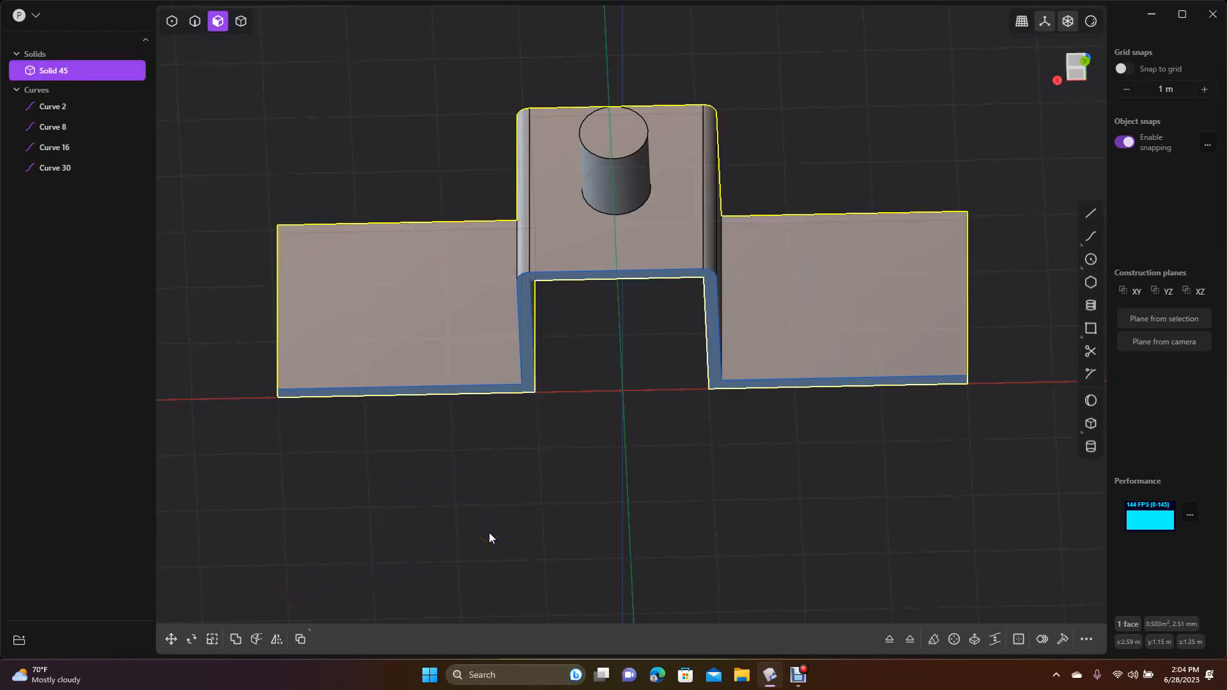
key("ctrl+z")
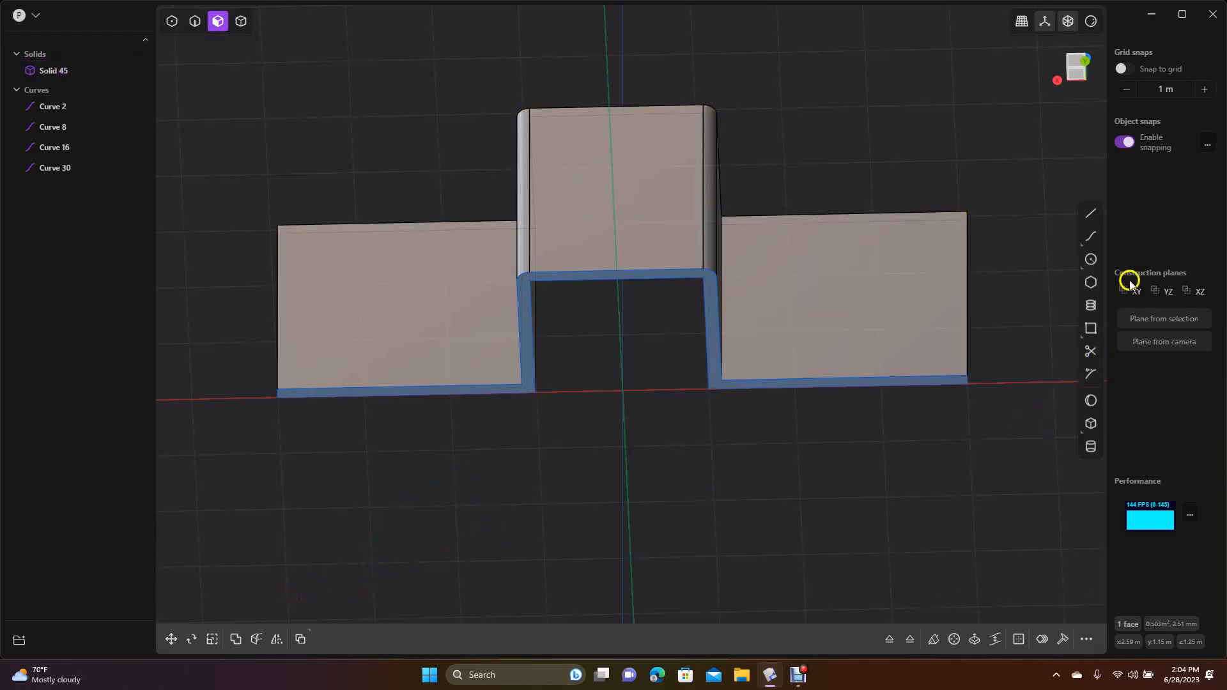
left_click(1091, 259)
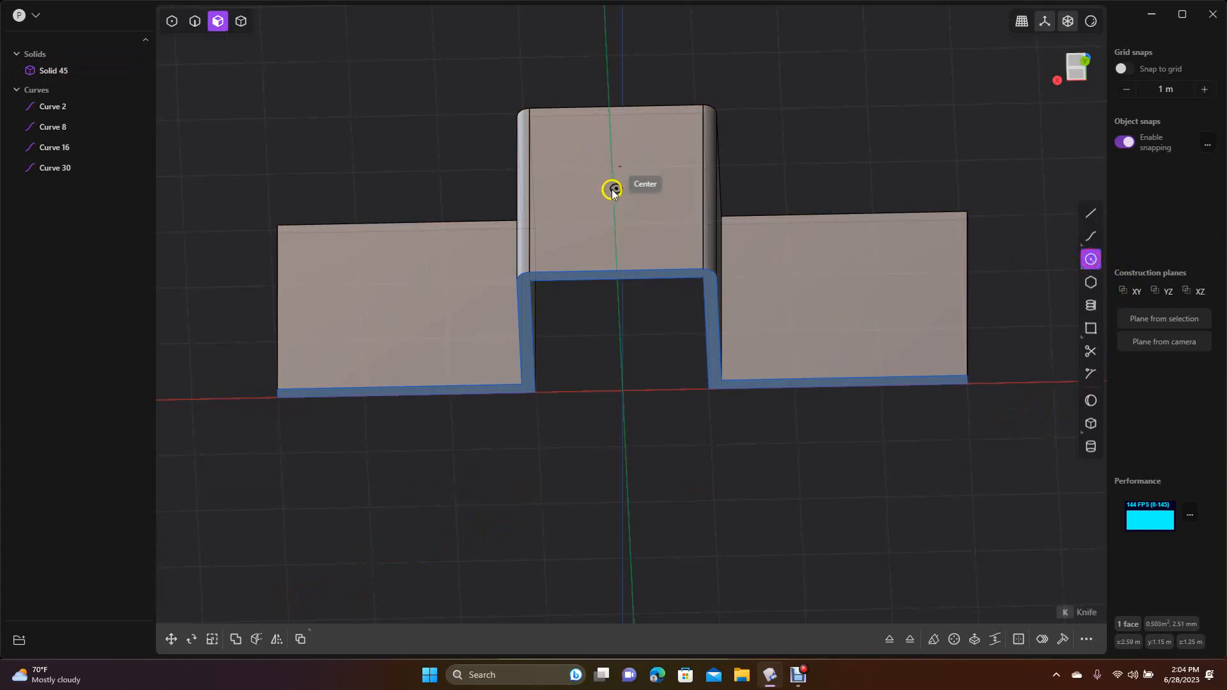
left_click(612, 189)
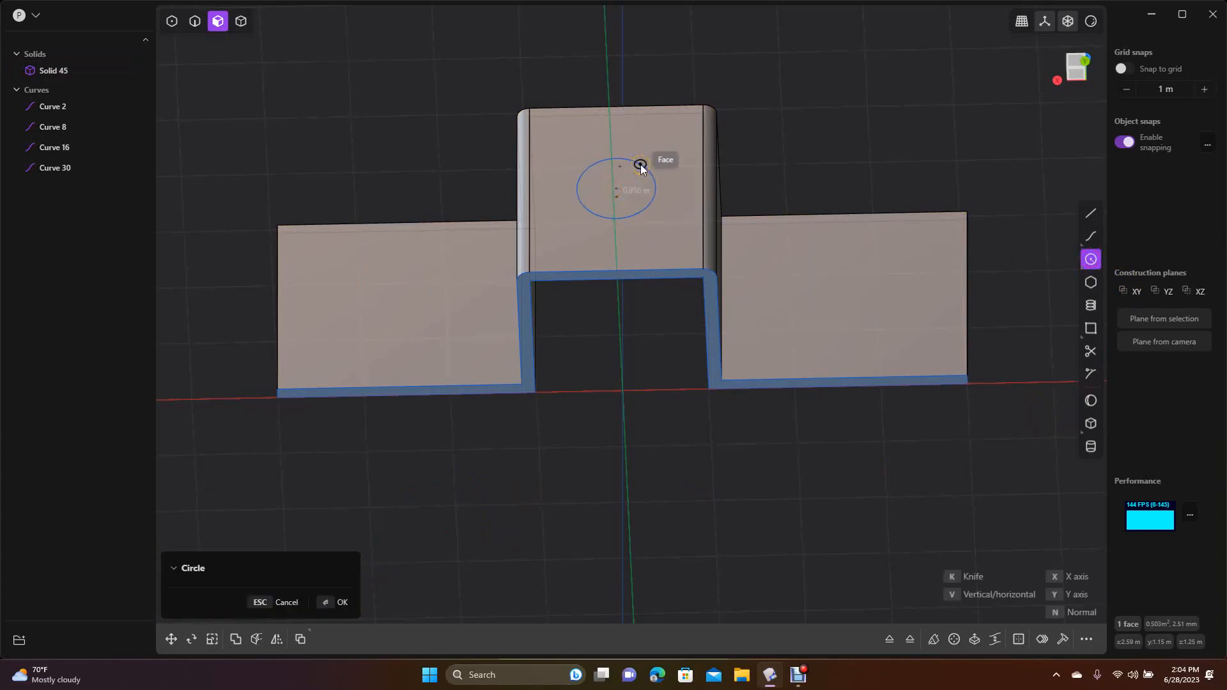
left_click(640, 165)
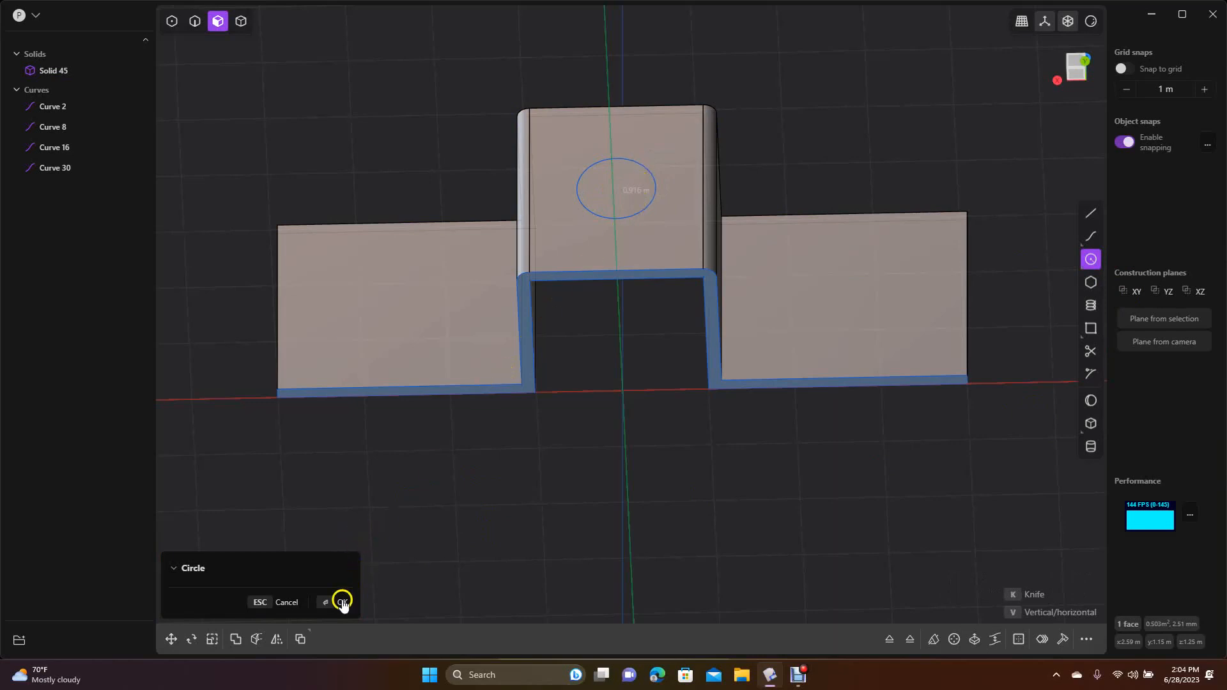
left_click(285, 602)
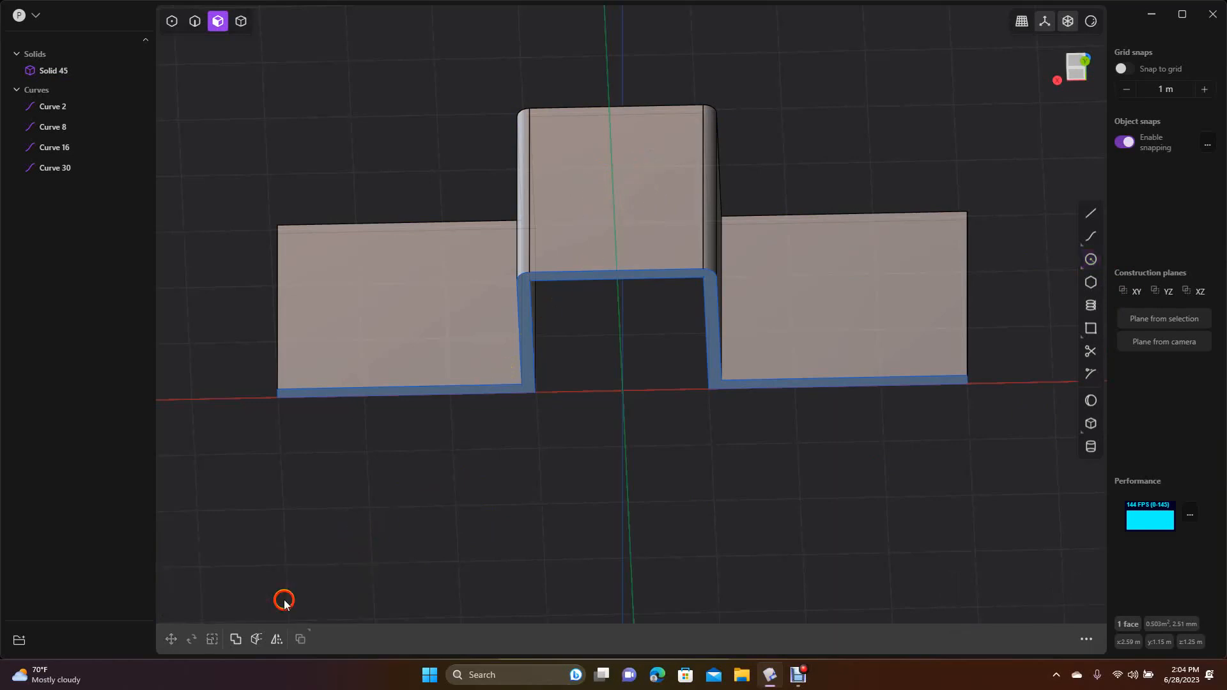
Cut a 0.4 m radius cylindrical hole, about 0.48 m deep, through the centre of the bracket's raised middle face.
left_click(1091, 447)
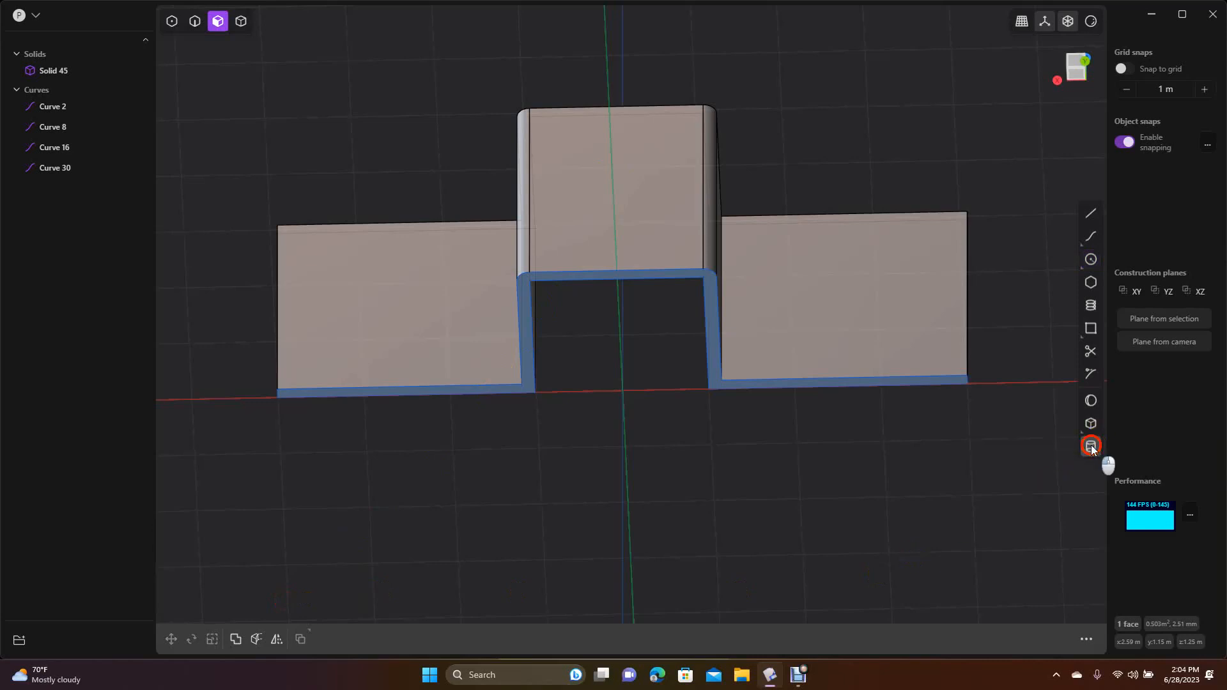
left_click(618, 189)
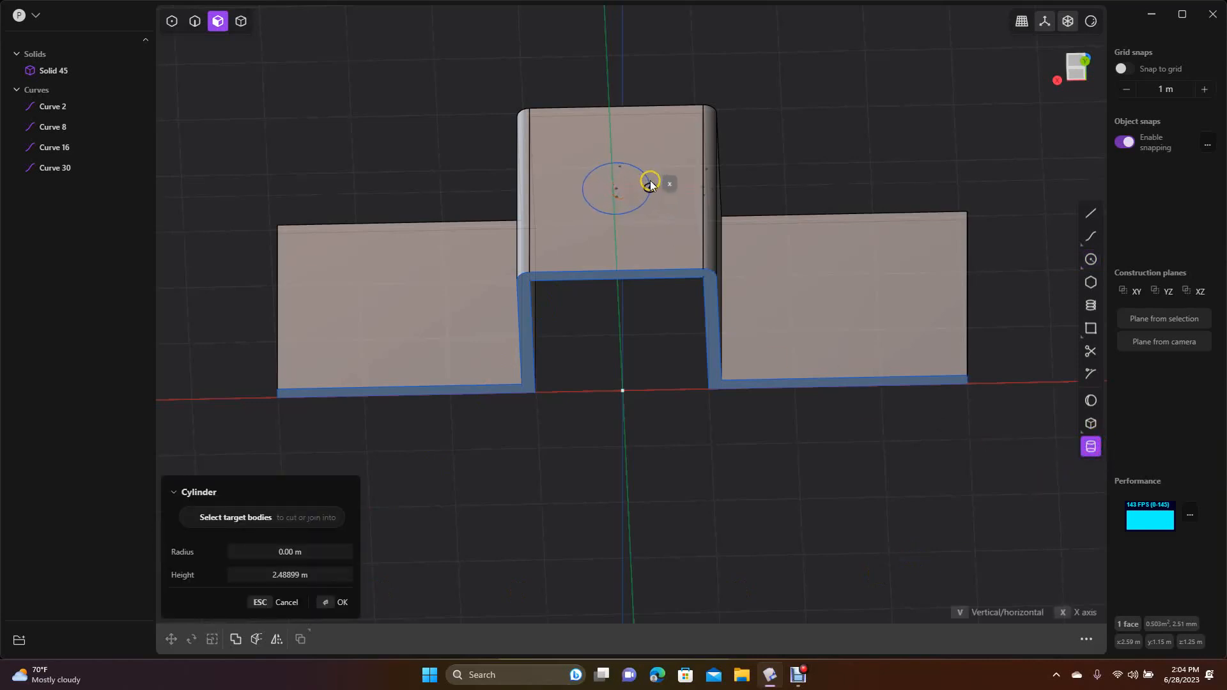
left_click(650, 182)
left_click(650, 207)
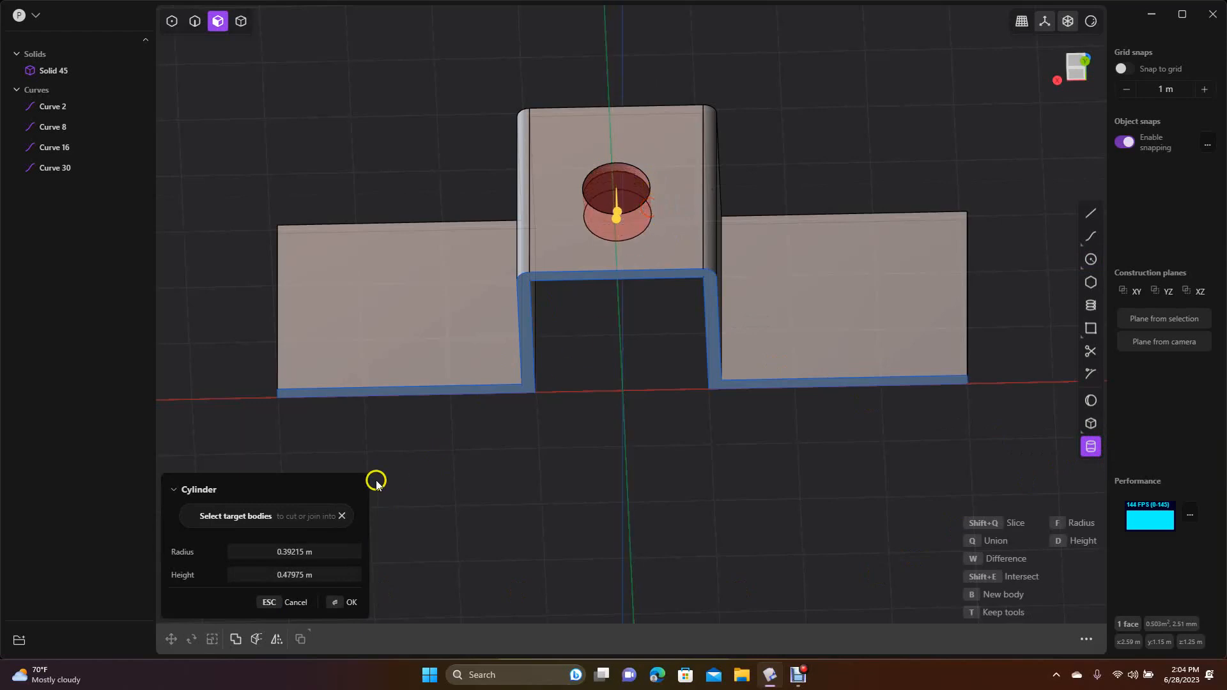
left_click(291, 552)
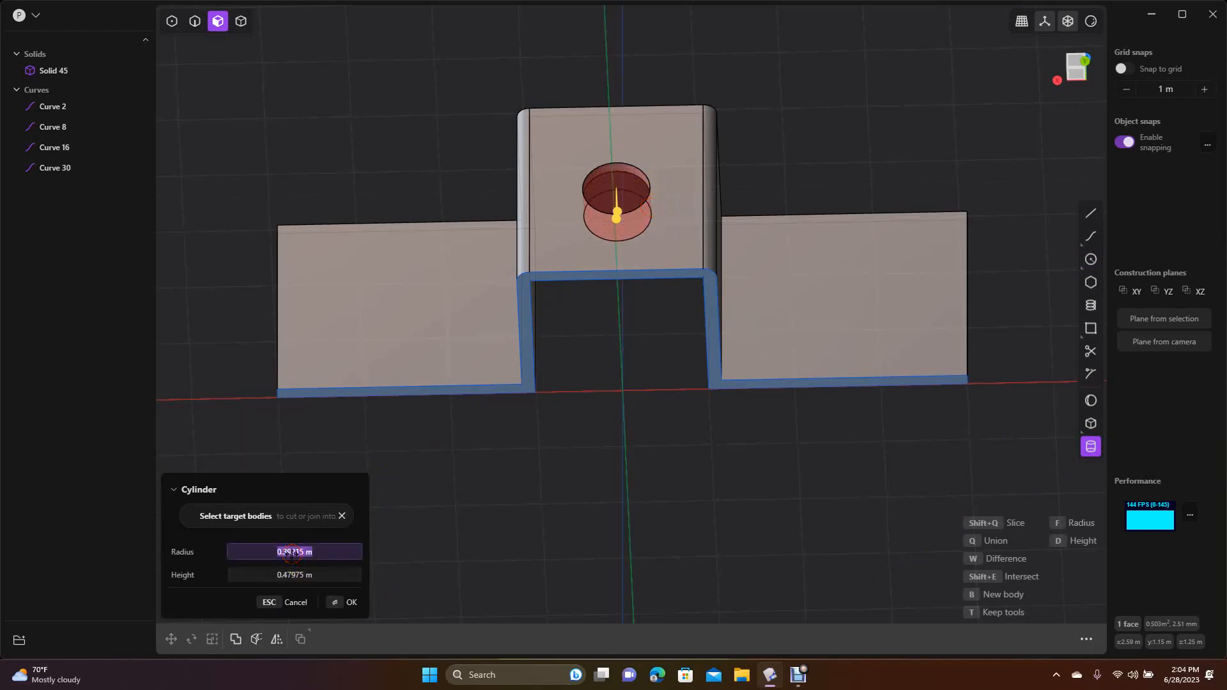
type("0.40")
key("Return")
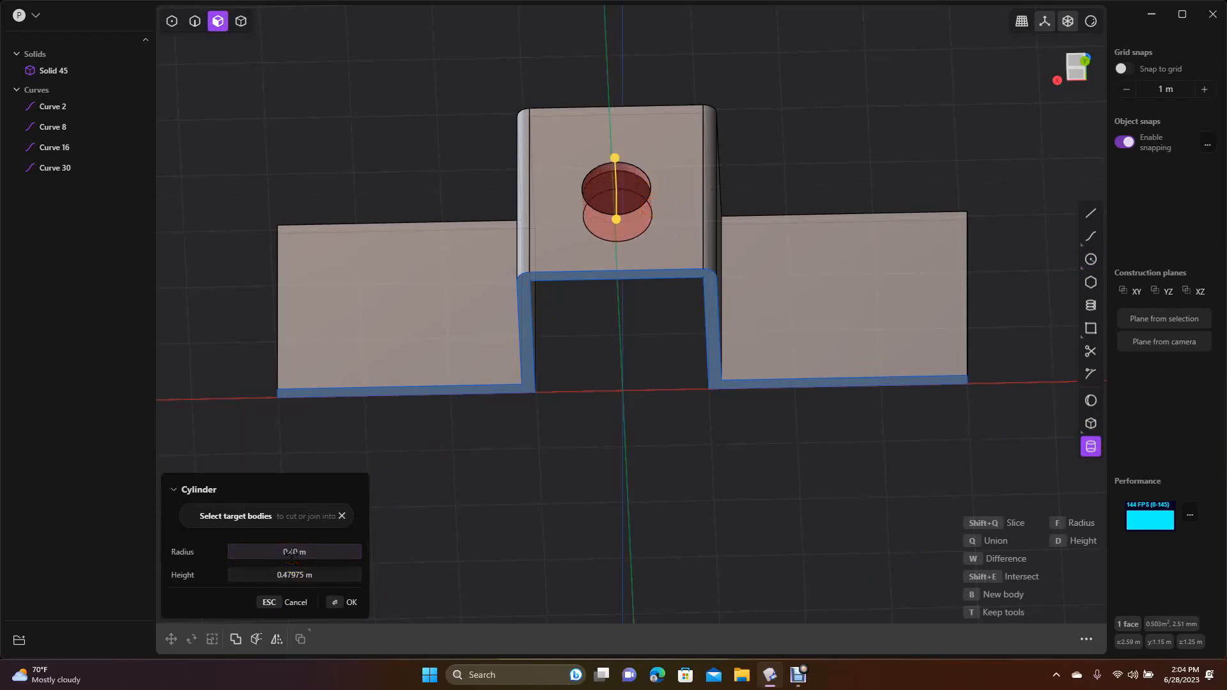
left_click(335, 602)
left_click(433, 586)
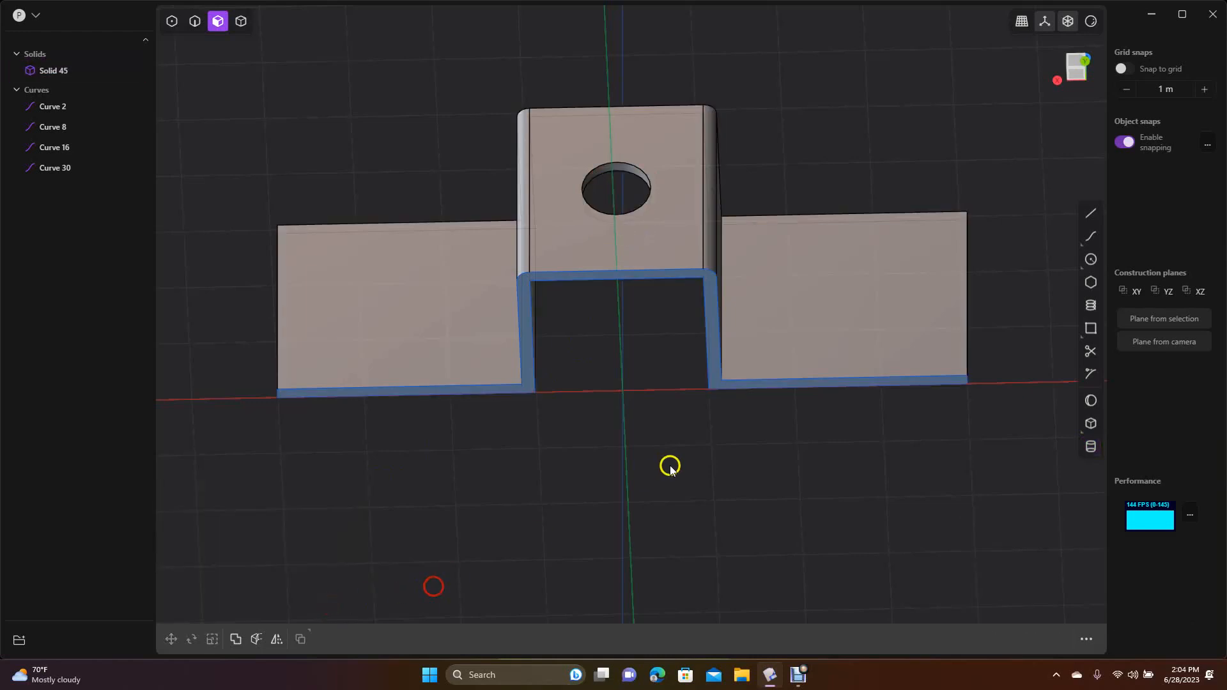
Cut a 0.4 m radius cylindrical hole, about 0.63 m deep, through the centre of the +X flange.
left_click(1091, 446)
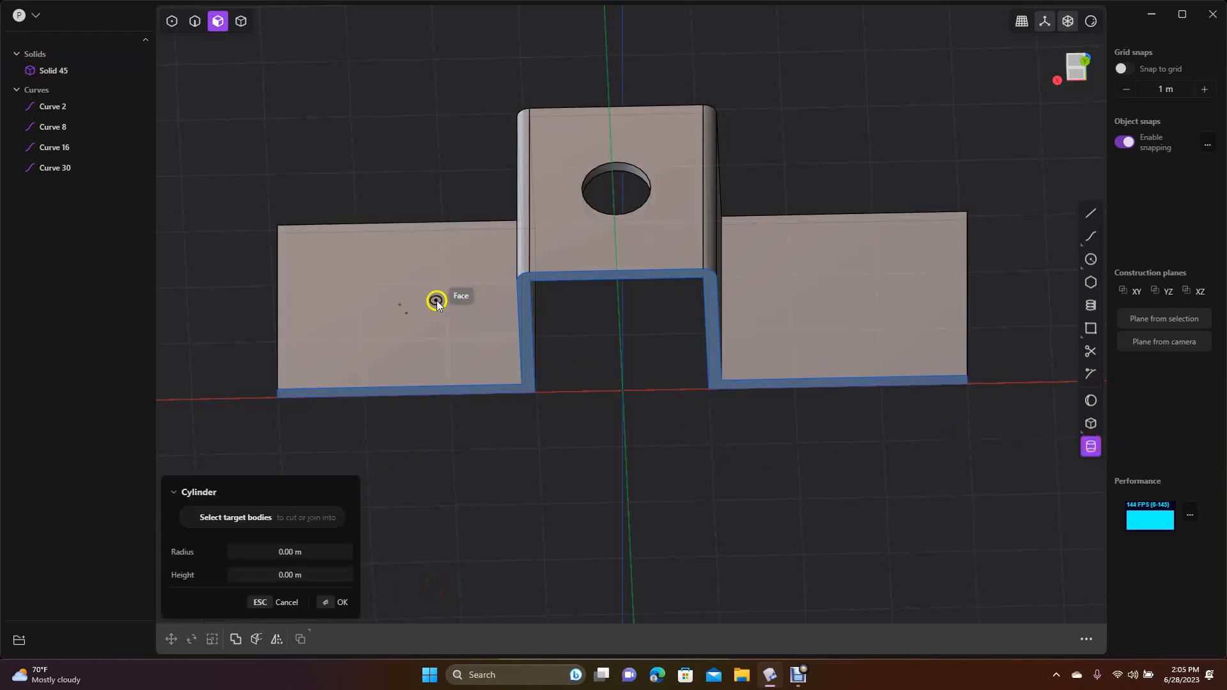
left_click(399, 306)
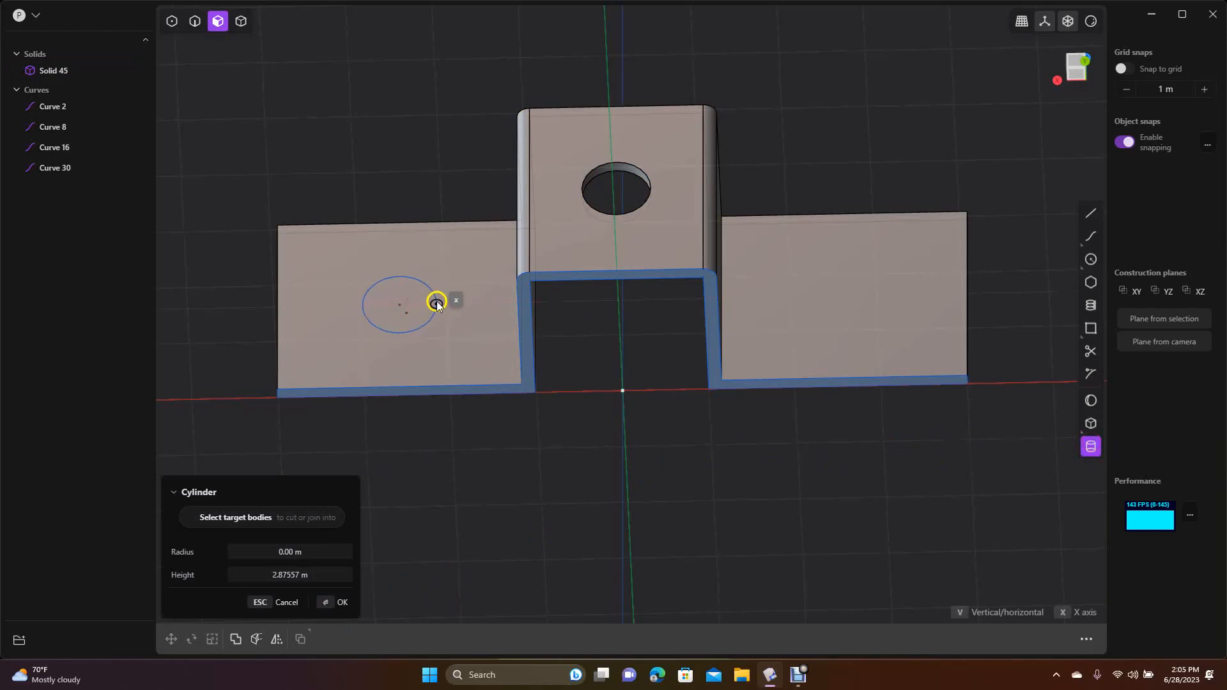
left_click(435, 302)
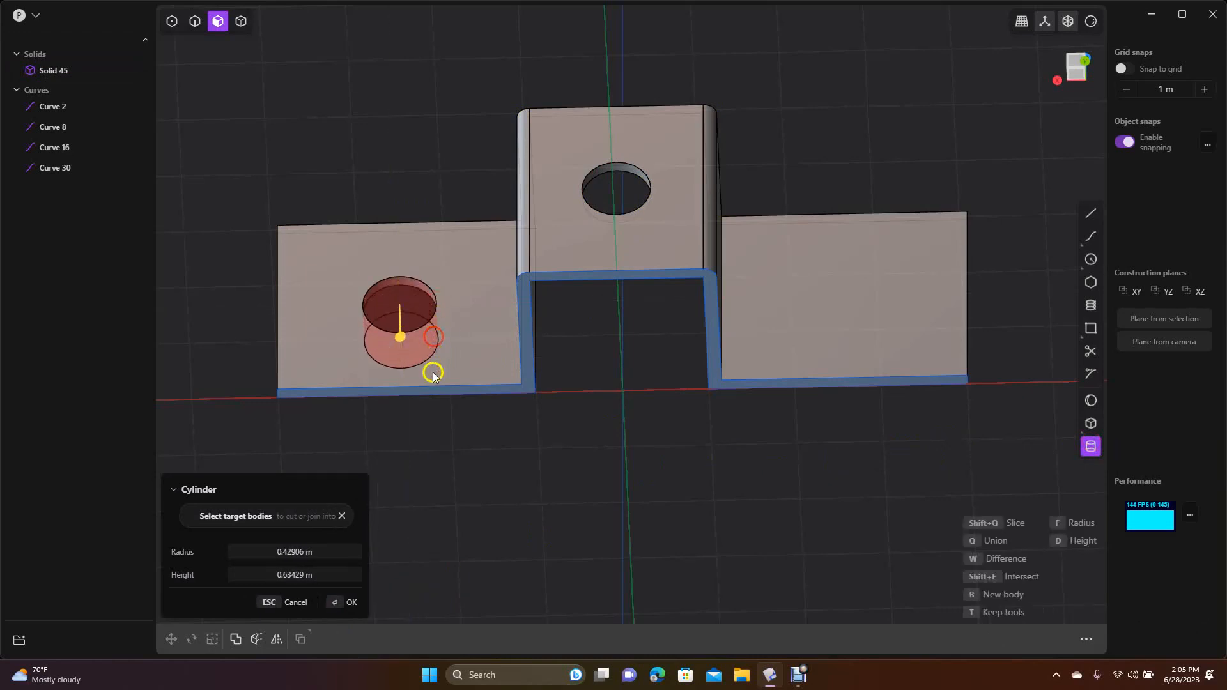
left_click(283, 552)
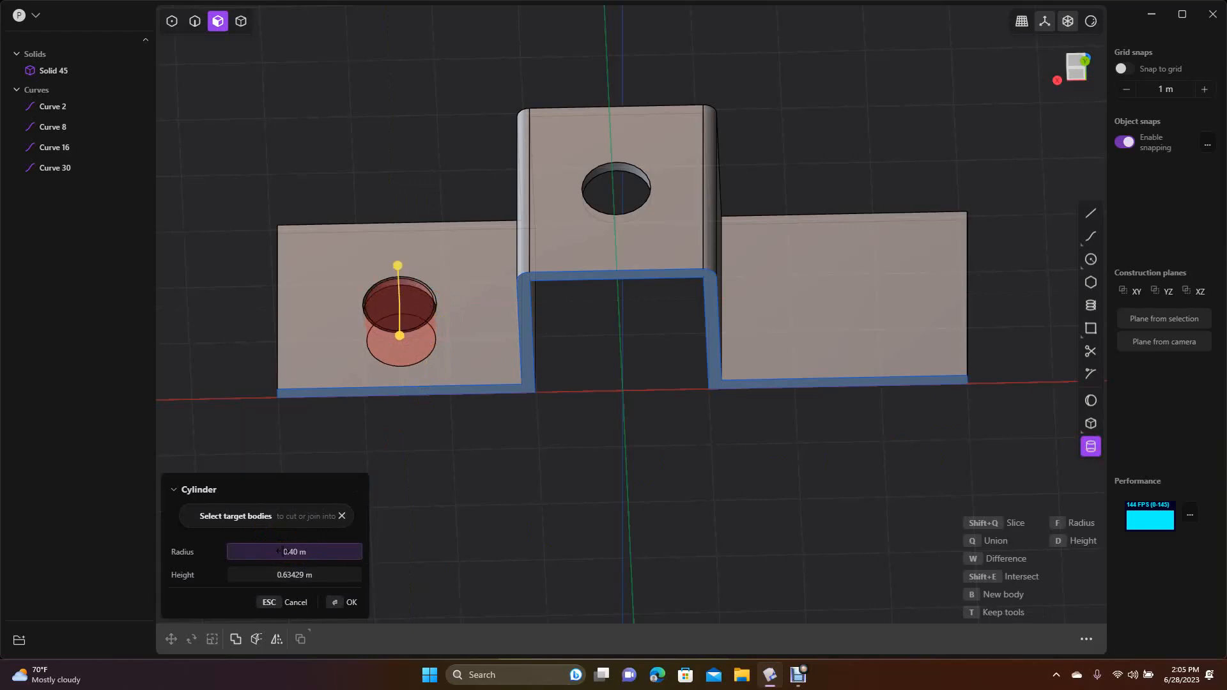
key("Return")
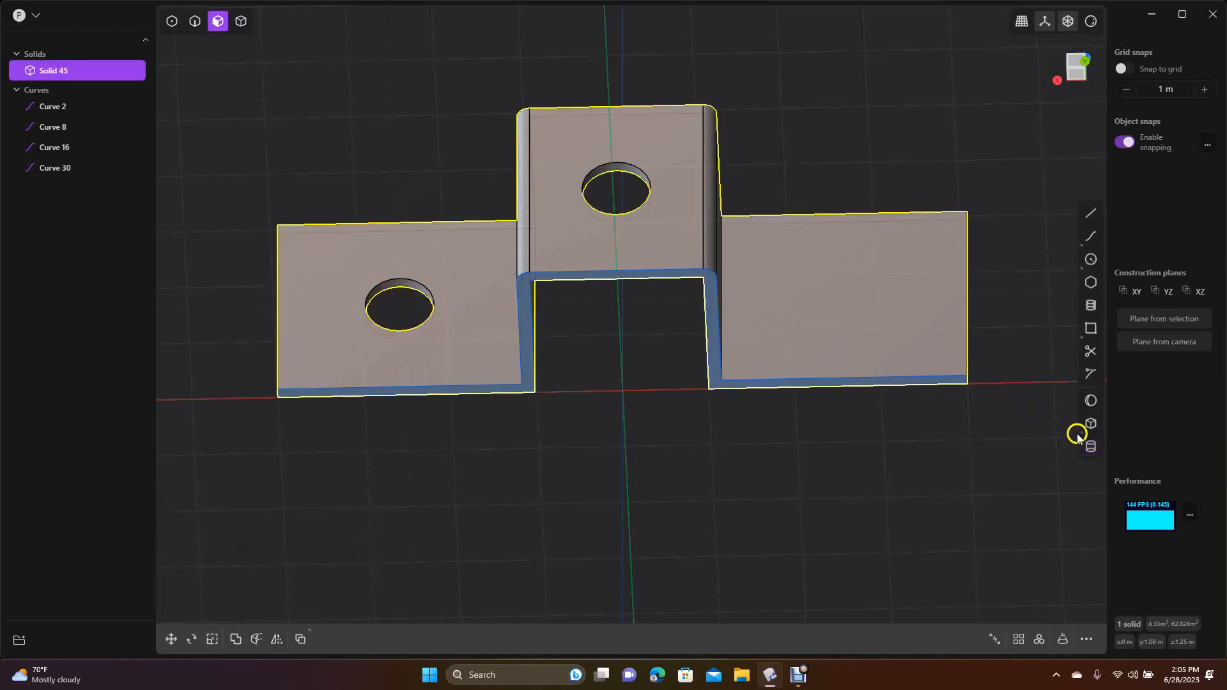
Cut a 0.4 m radius cylindrical hole, about 0.42 m deep, through the centre of the -X flange.
left_click(1091, 446)
left_click(839, 299)
left_click(885, 288)
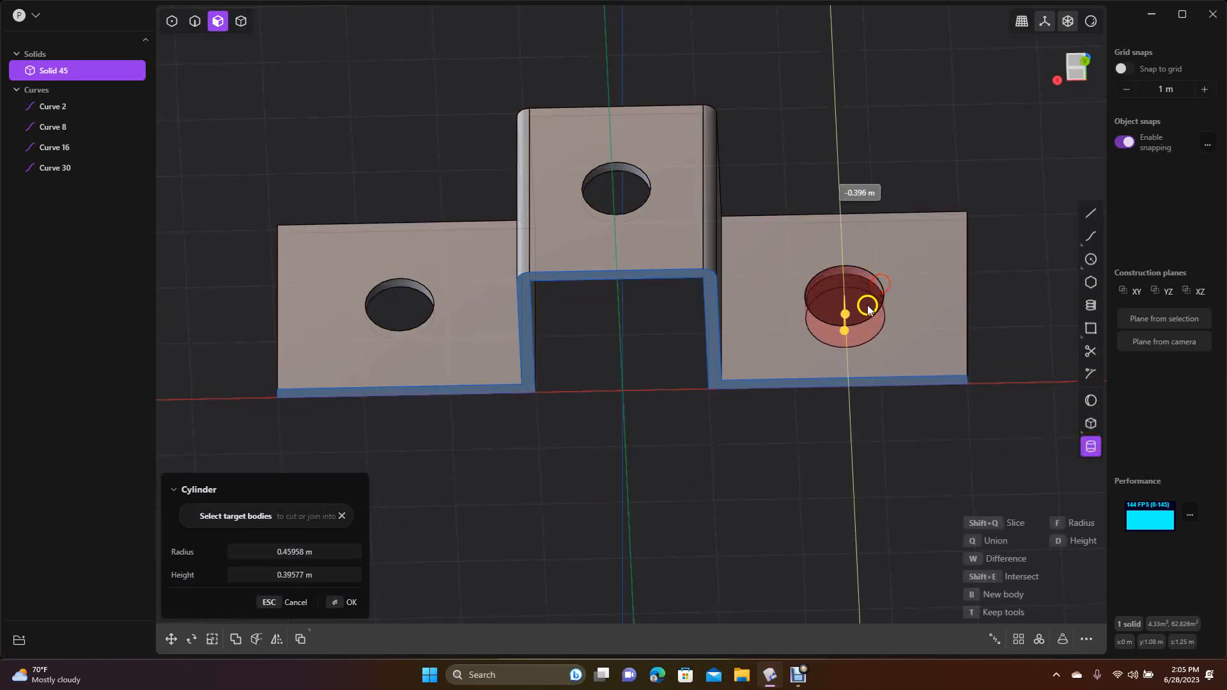
left_click(291, 551)
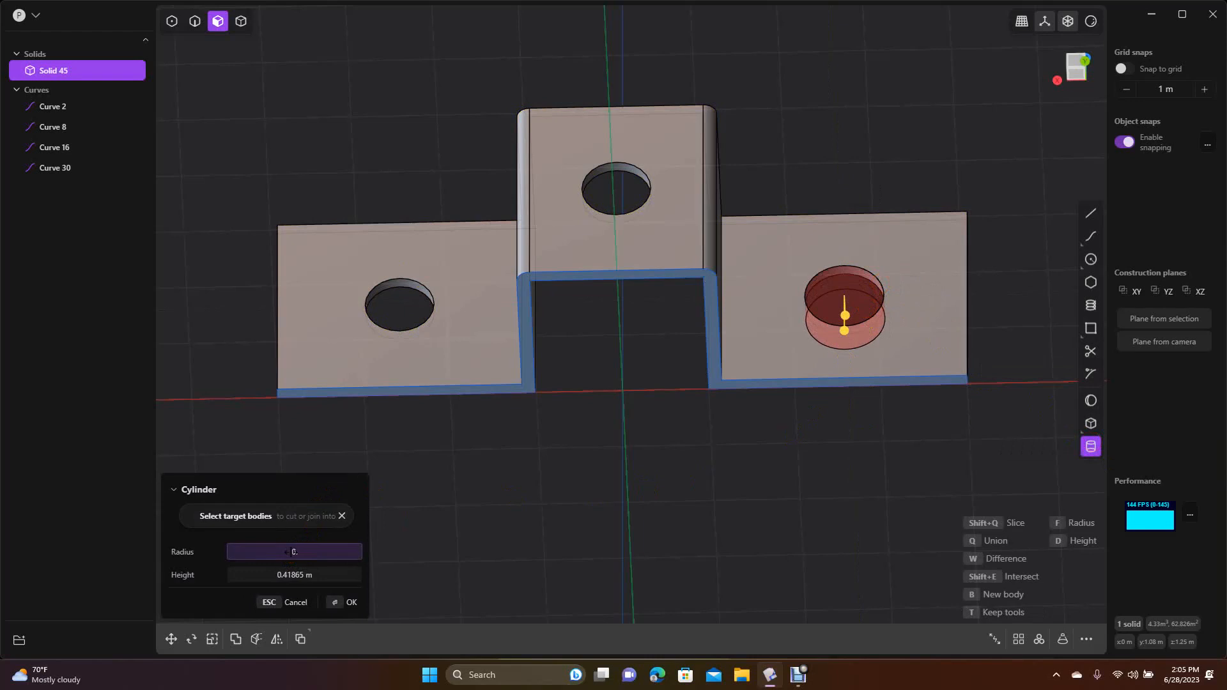
type("0.4")
key("Return")
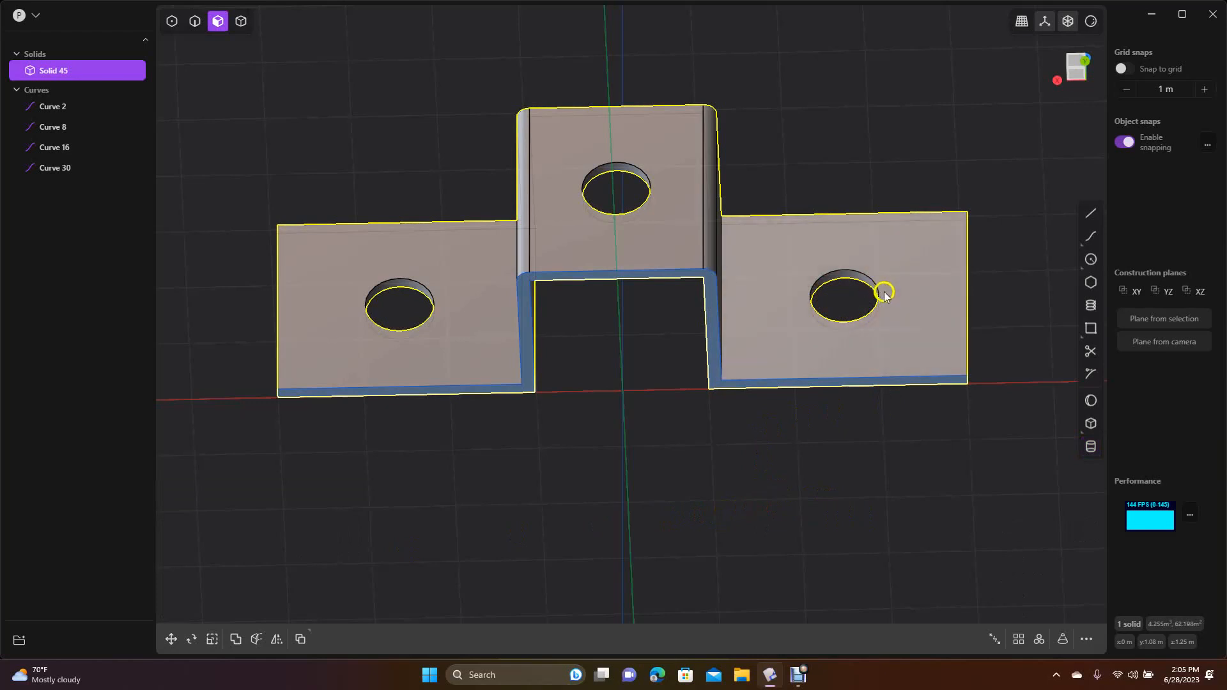
In the back view, draw a horizontal line about 1.43 m long from the -X flange hole's uppermost point to the flange's outer edge.
left_click(1056, 82)
left_click(1098, 73)
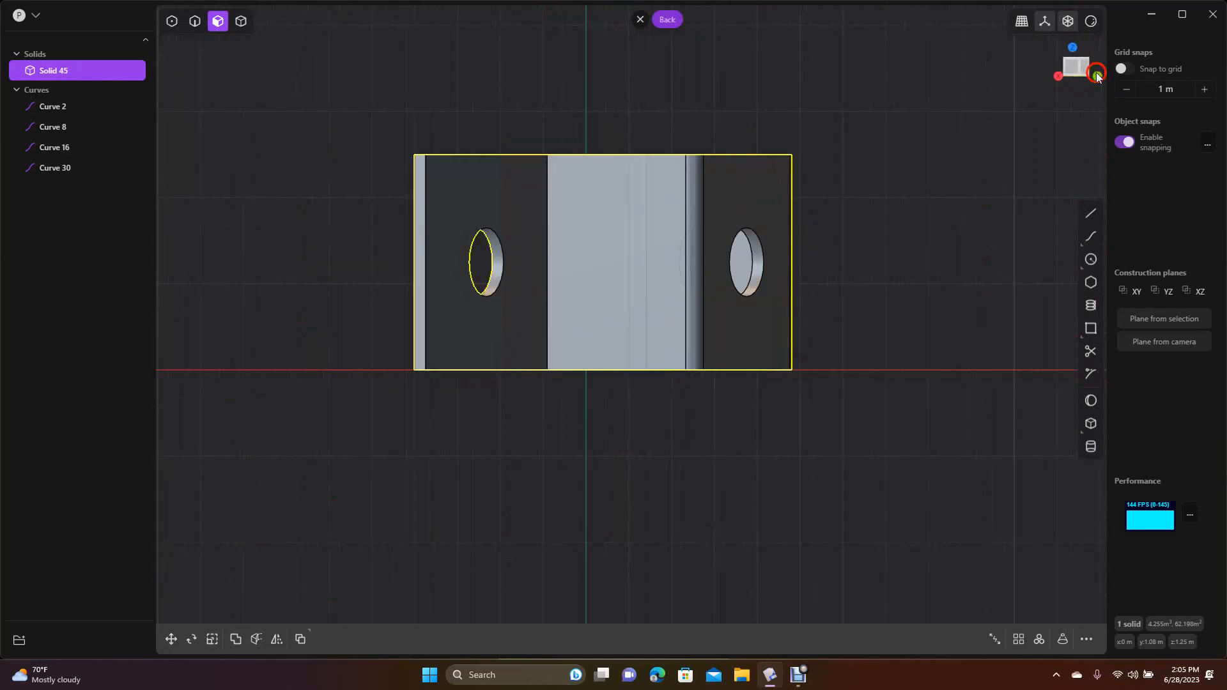
left_click(897, 453)
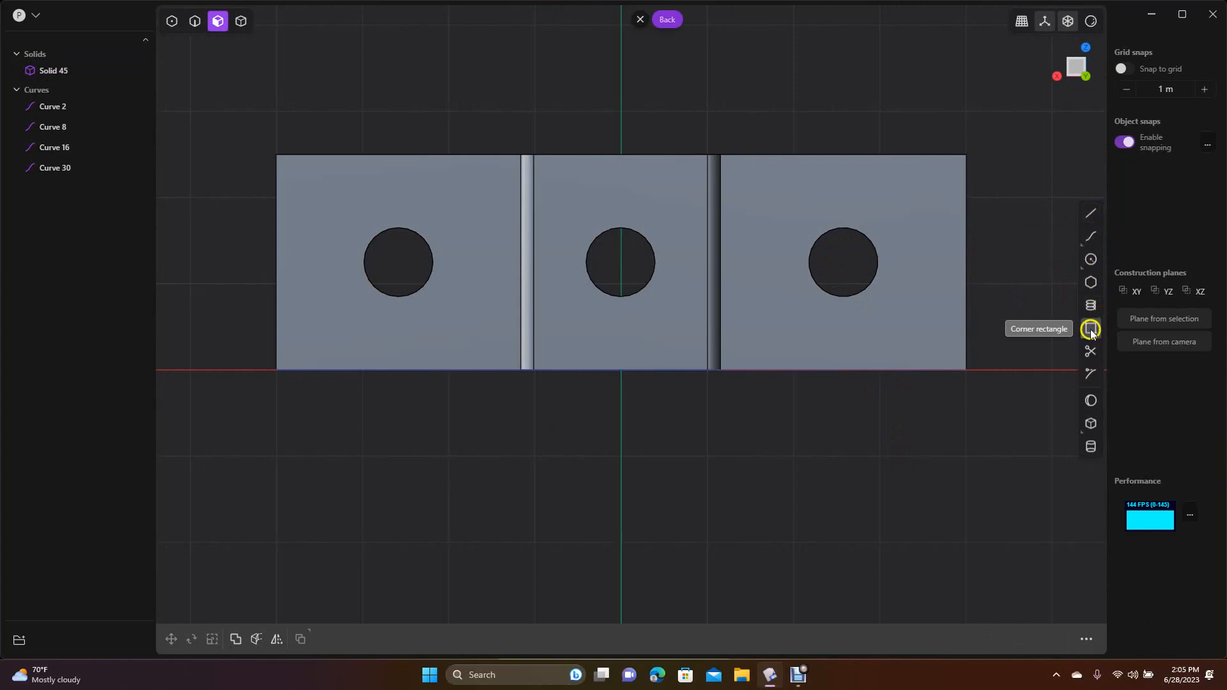
left_click(1091, 213)
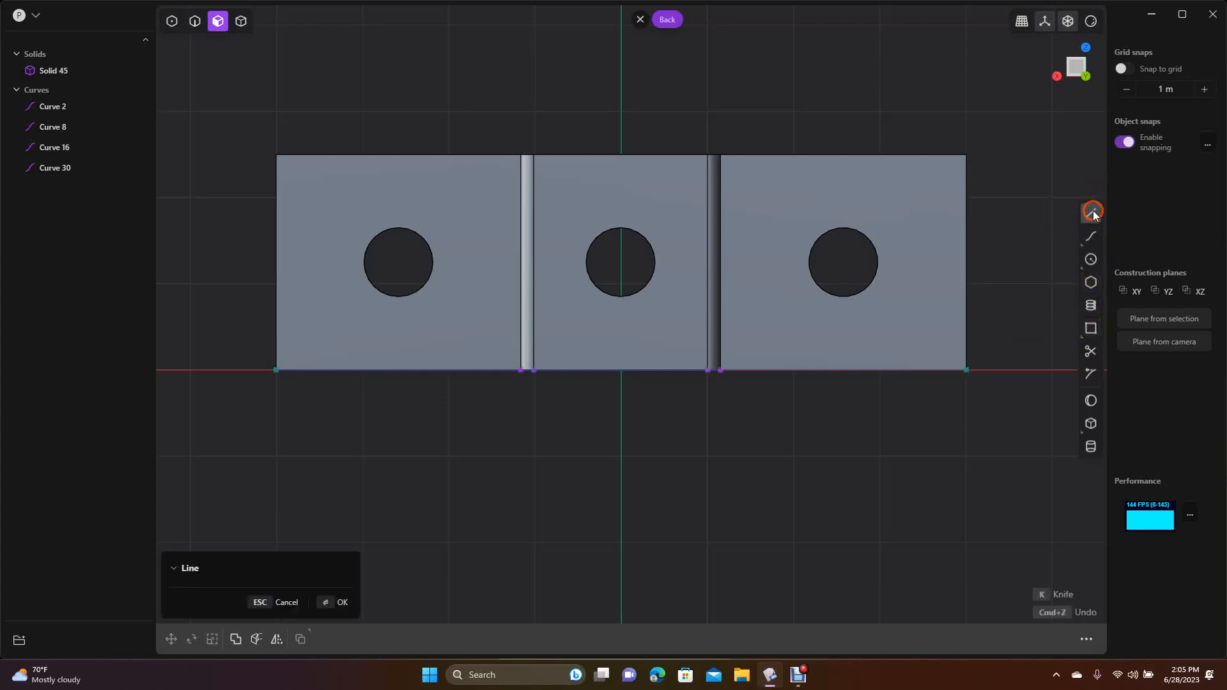
left_click(840, 234)
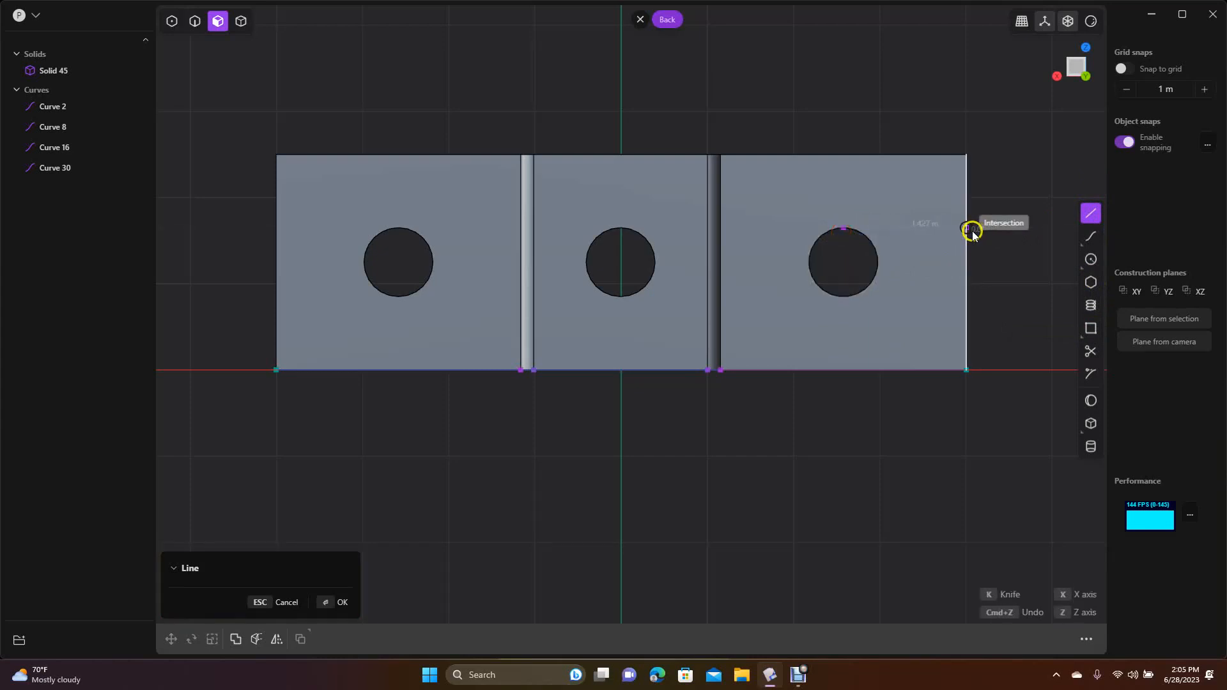
left_click(971, 230)
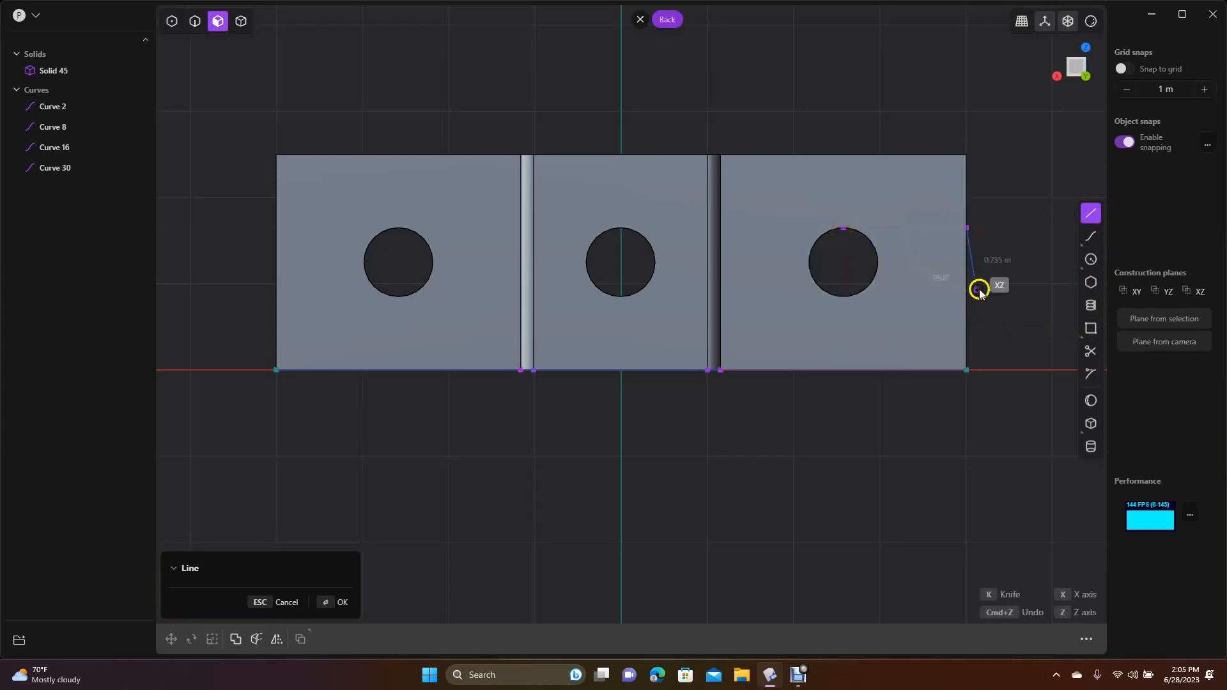
right_click(990, 285)
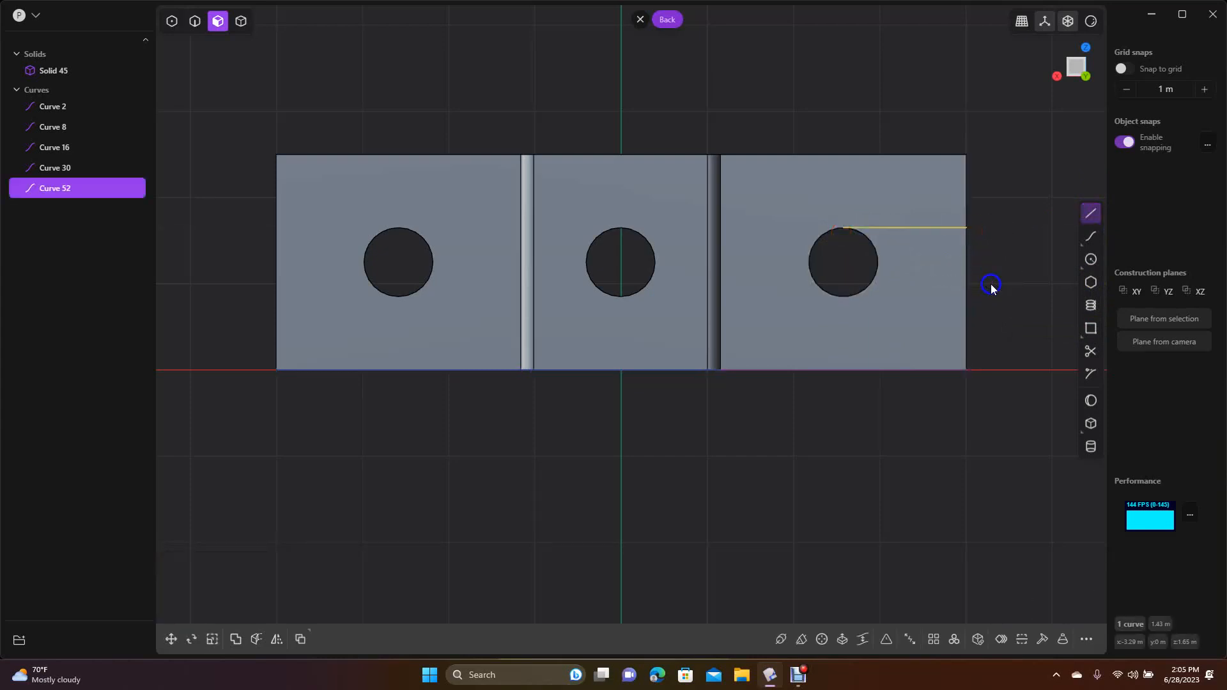
Draw connected lines down the -X hole's 0.8 m vertical diameter, across to the flange's outer edge, and up to the existing line's end.
left_click(1090, 213)
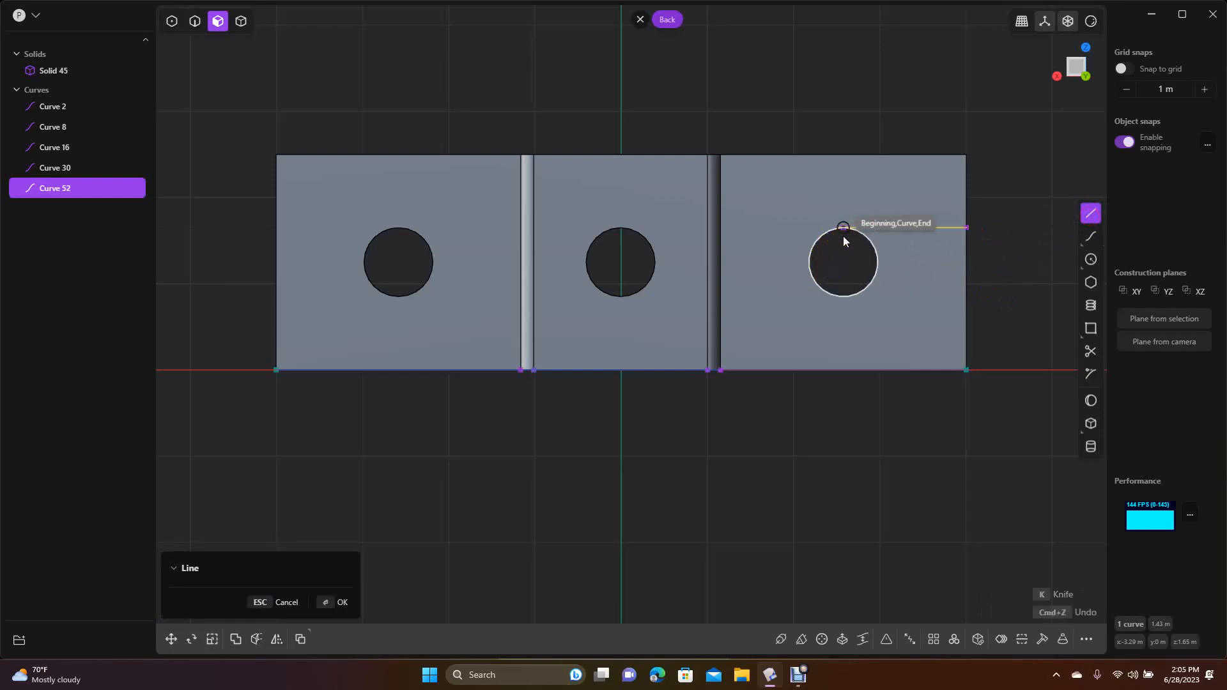
left_click(843, 238)
left_click(843, 295)
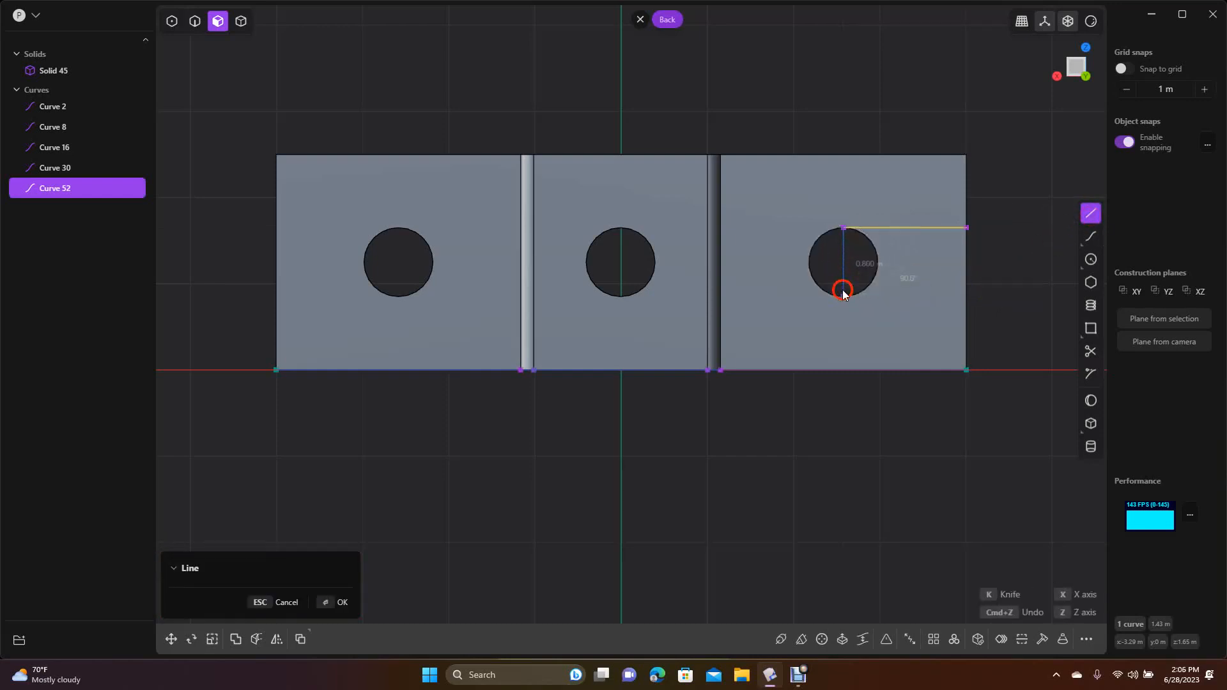
left_click(964, 296)
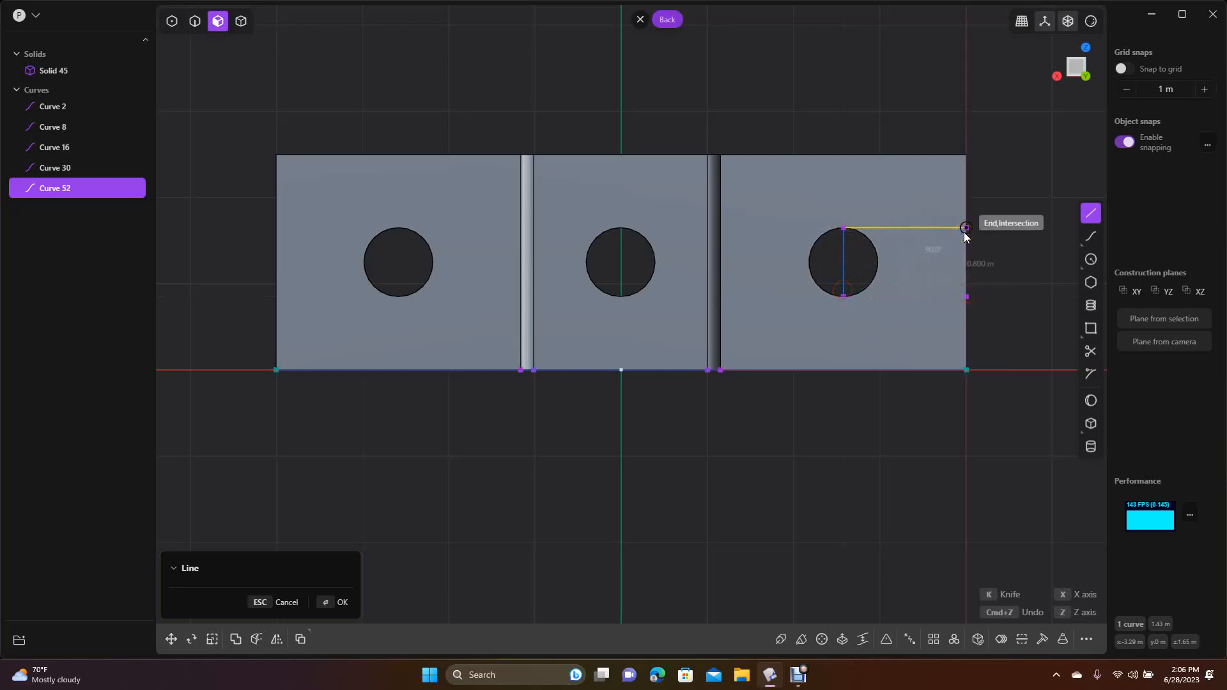
left_click(964, 229)
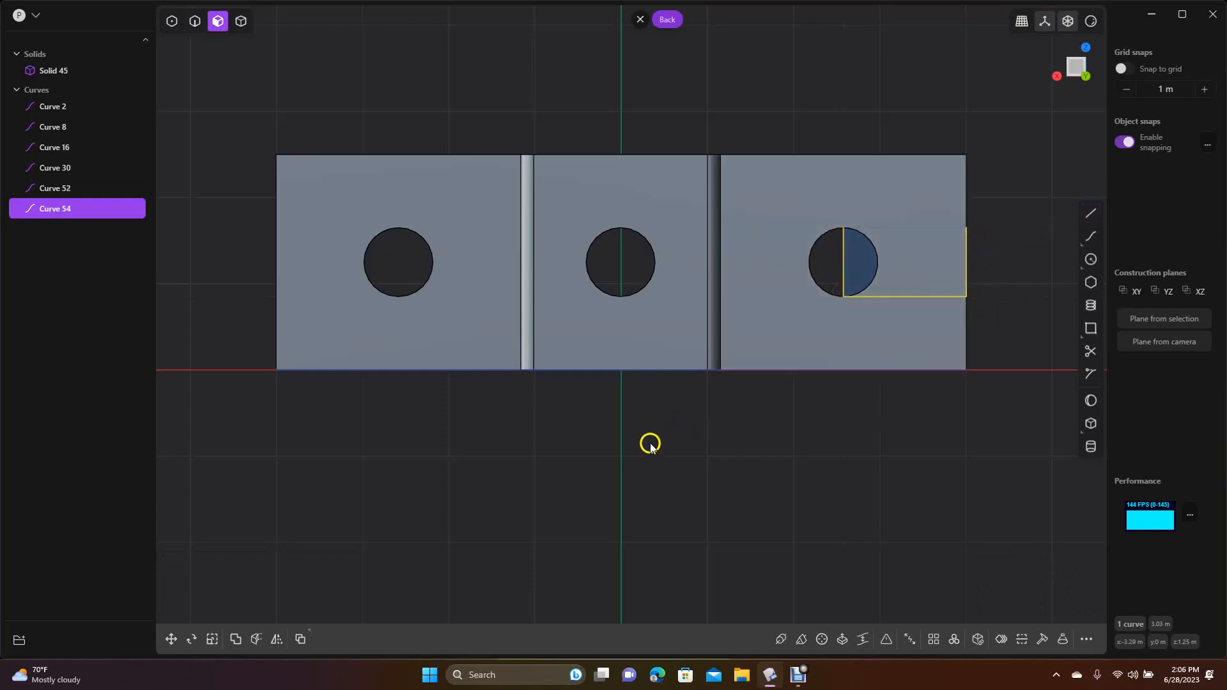
Try to extrude the slot outline about 0.85 m through the -X flange, and discard the outline curves.
middle_click_drag(633, 457, 619, 386)
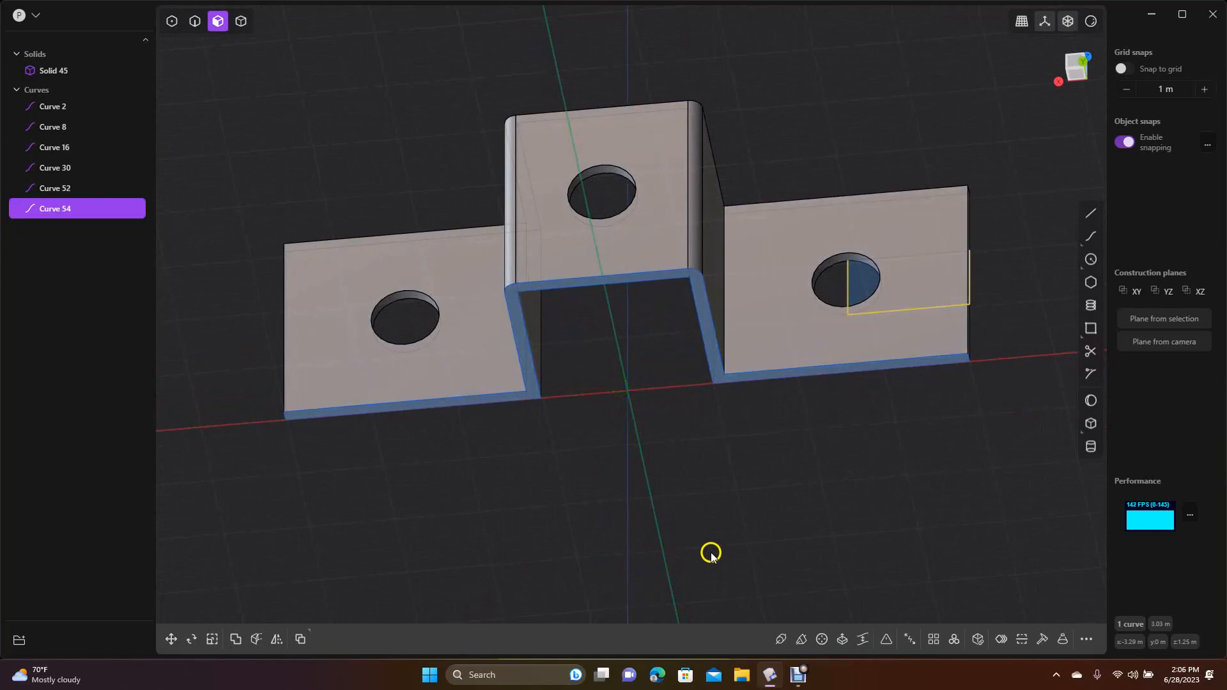
key("e")
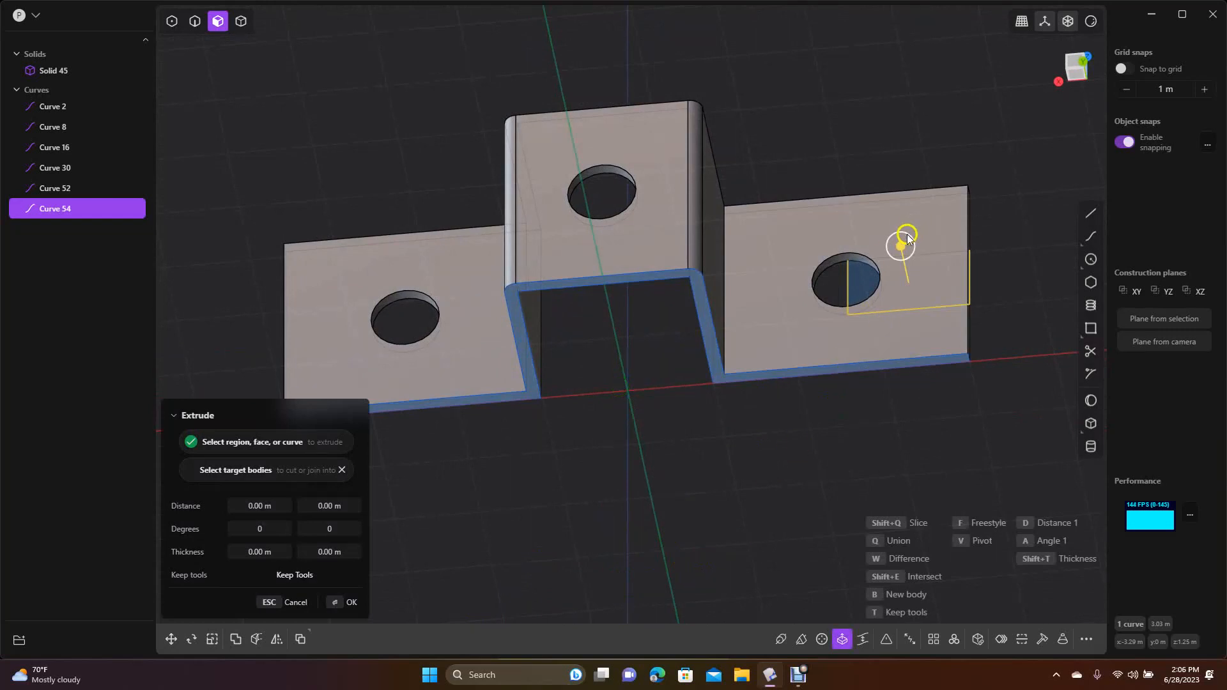
left_click_drag(907, 238, 890, 201)
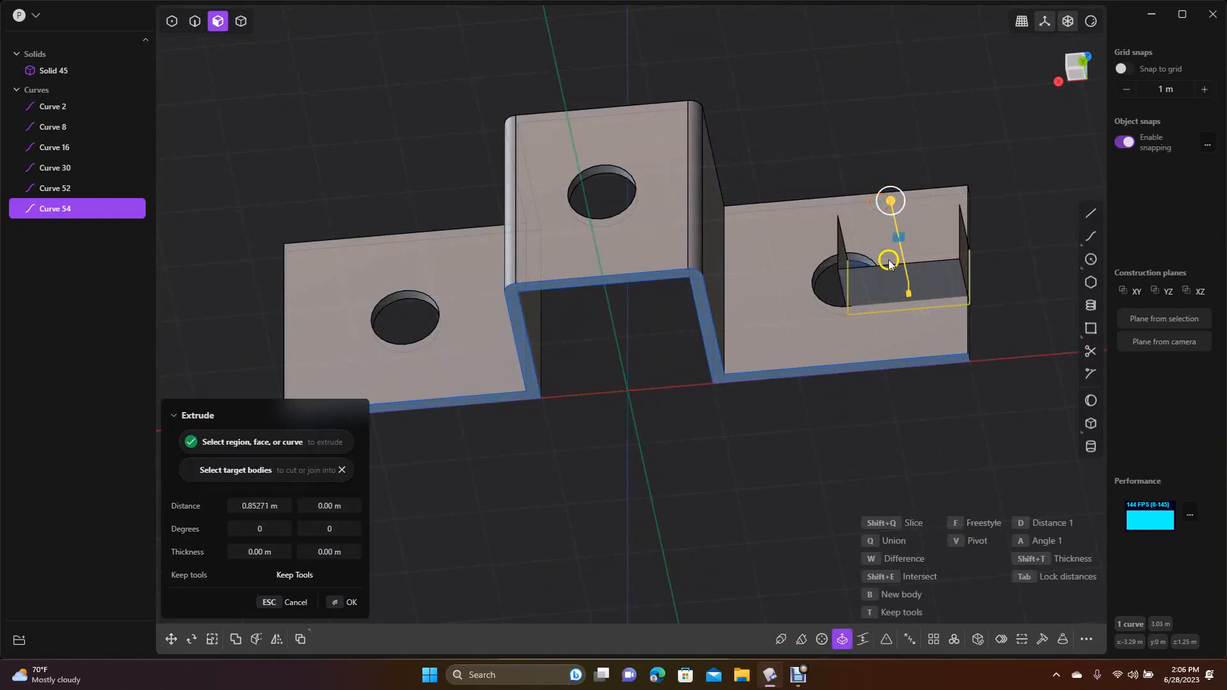
right_click(981, 380)
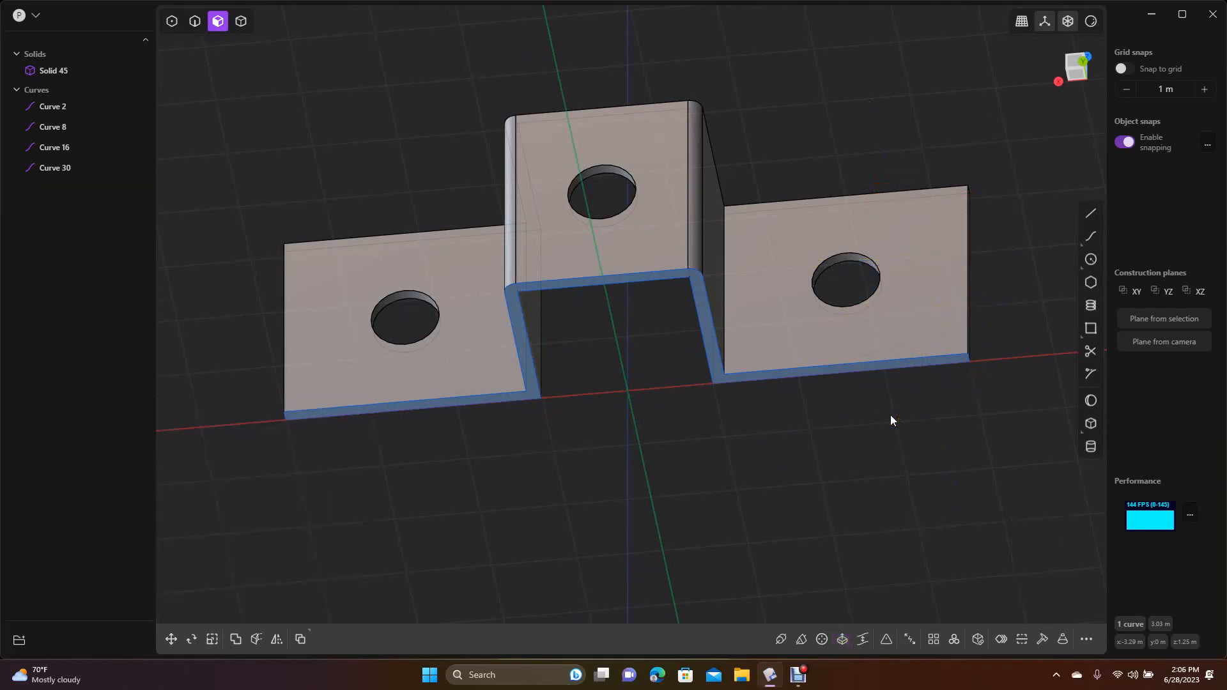
In the back view, draw a line from the -X hole's uppermost point horizontally to the flange's outer edge and about 1.06 m down that edge.
left_click(1060, 79)
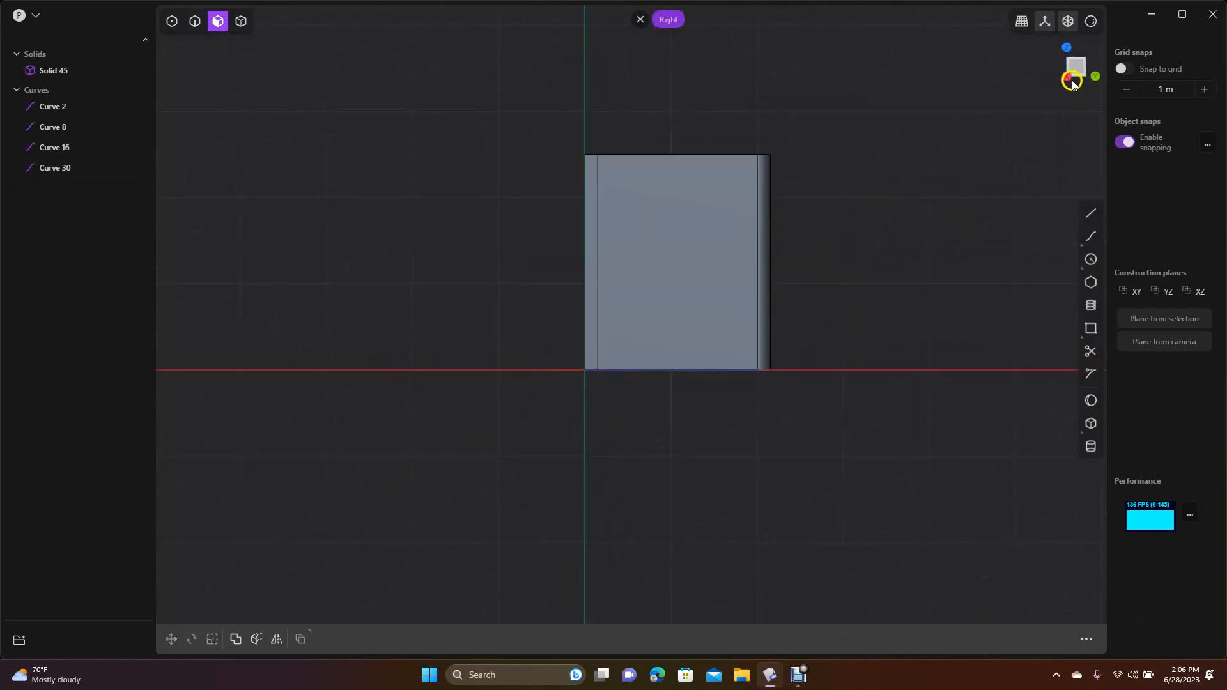
left_click(1096, 77)
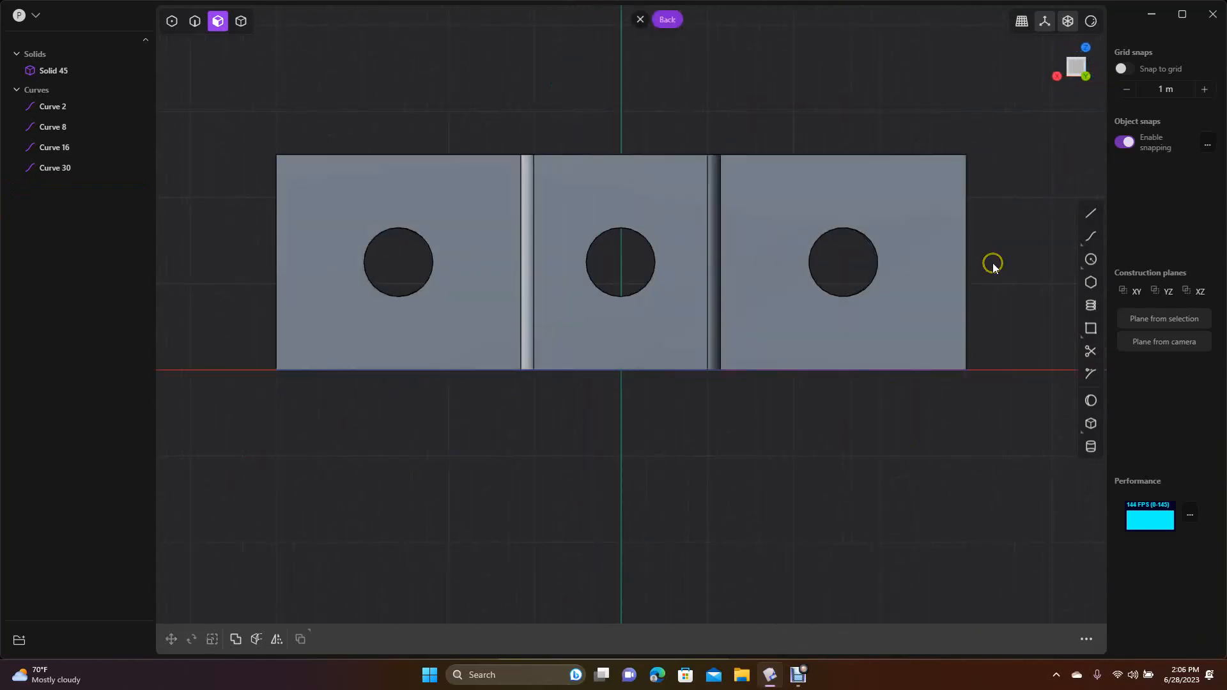
left_click(1092, 212)
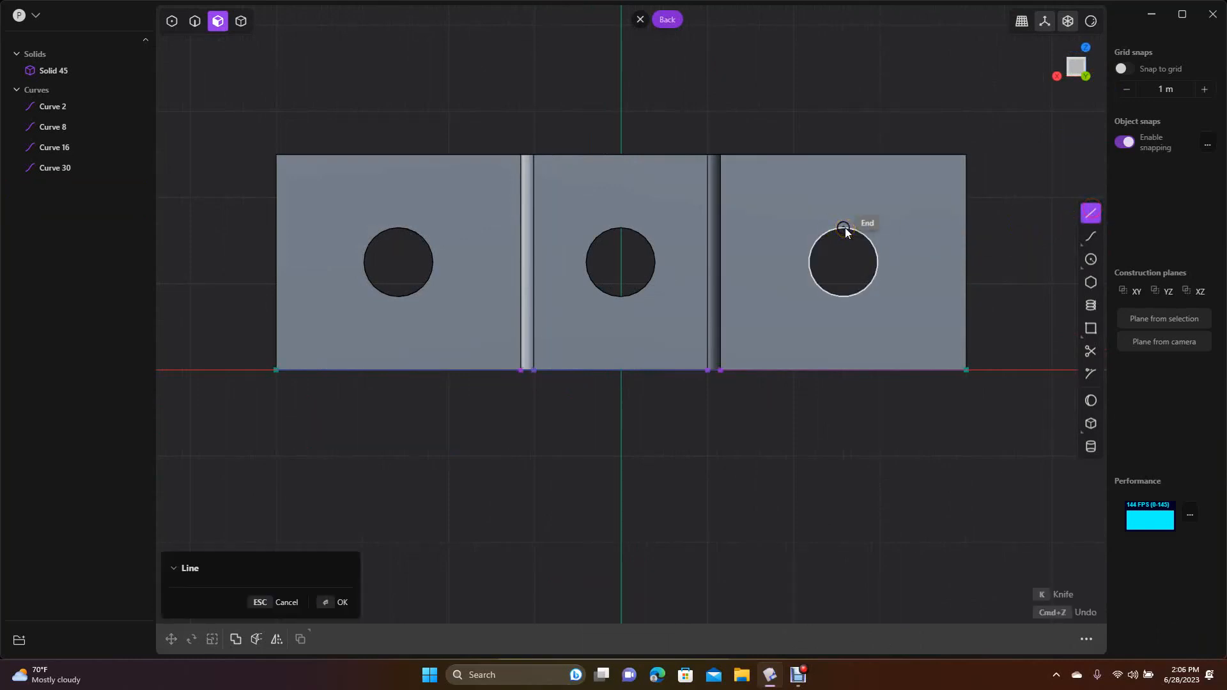
left_click(844, 228)
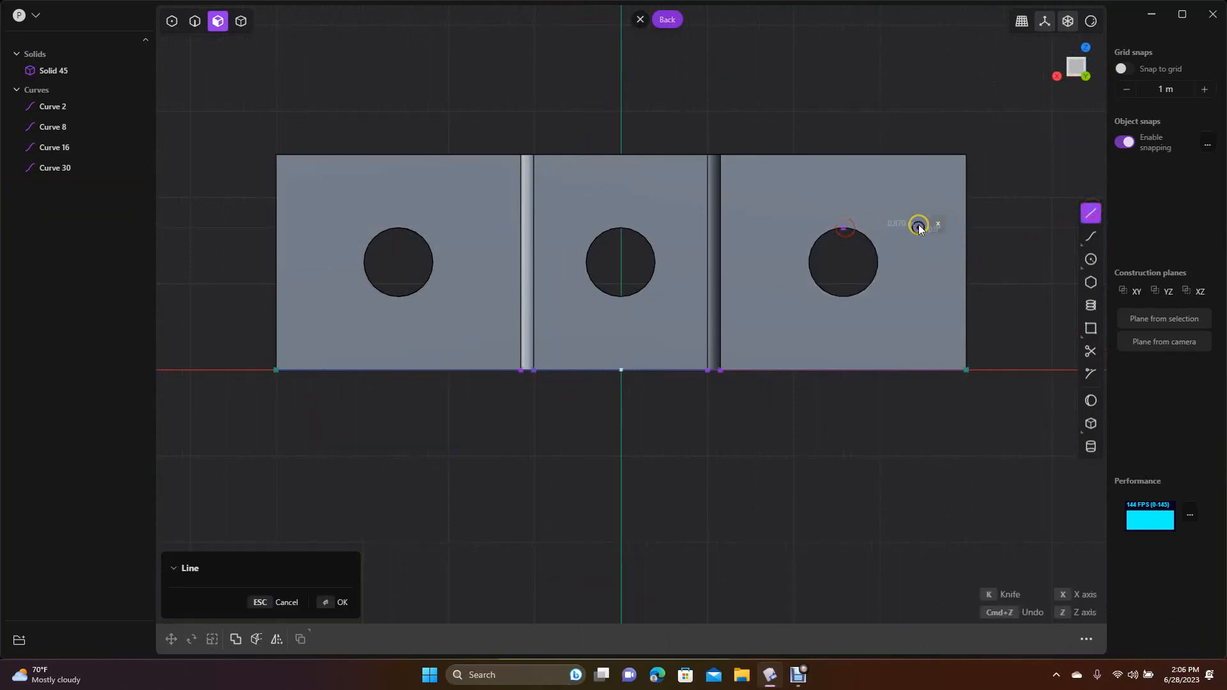
left_click(964, 228)
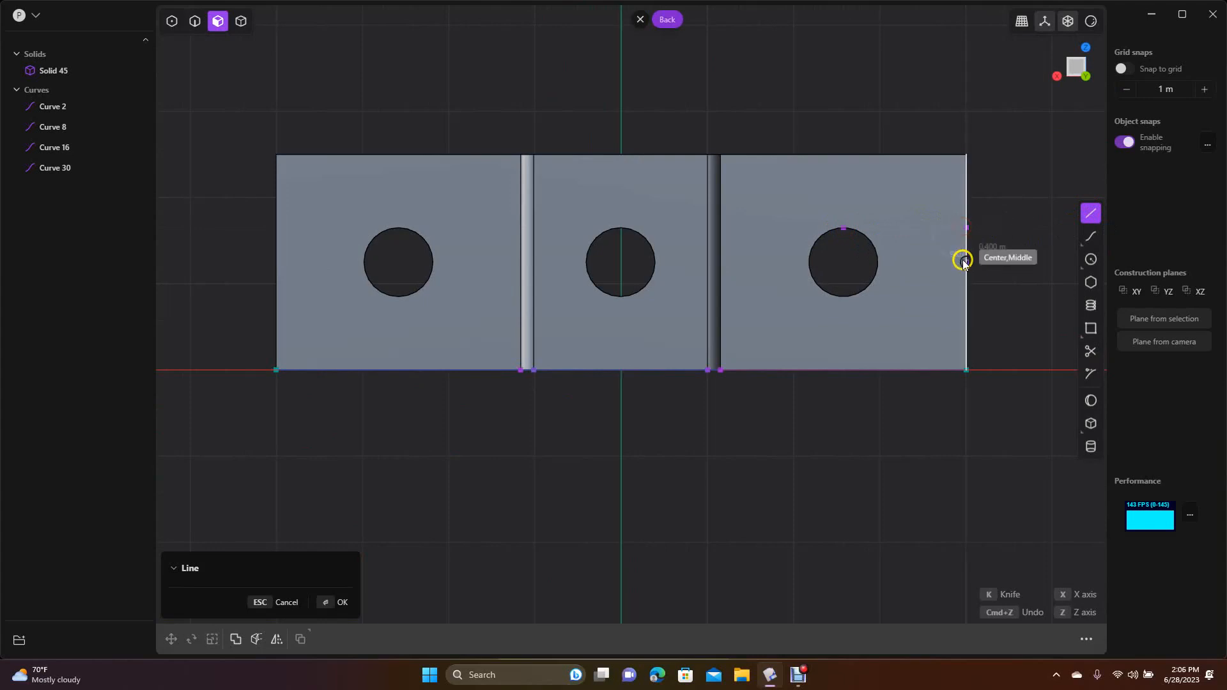
left_click(967, 319)
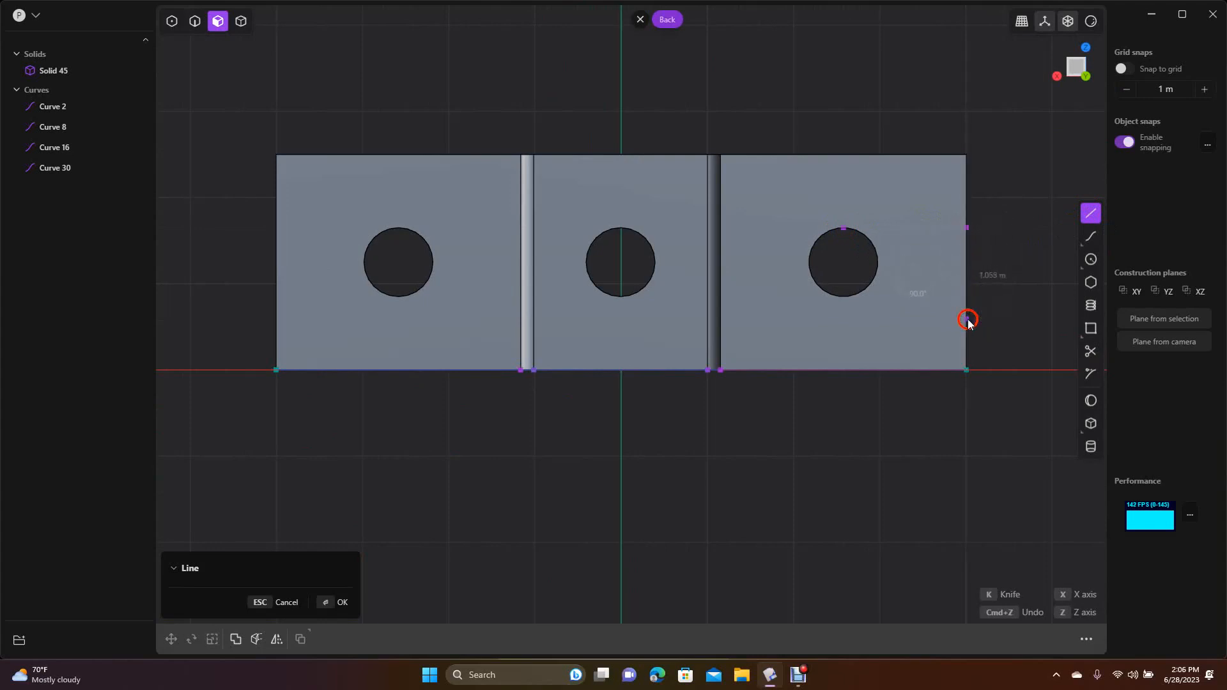
key("Return")
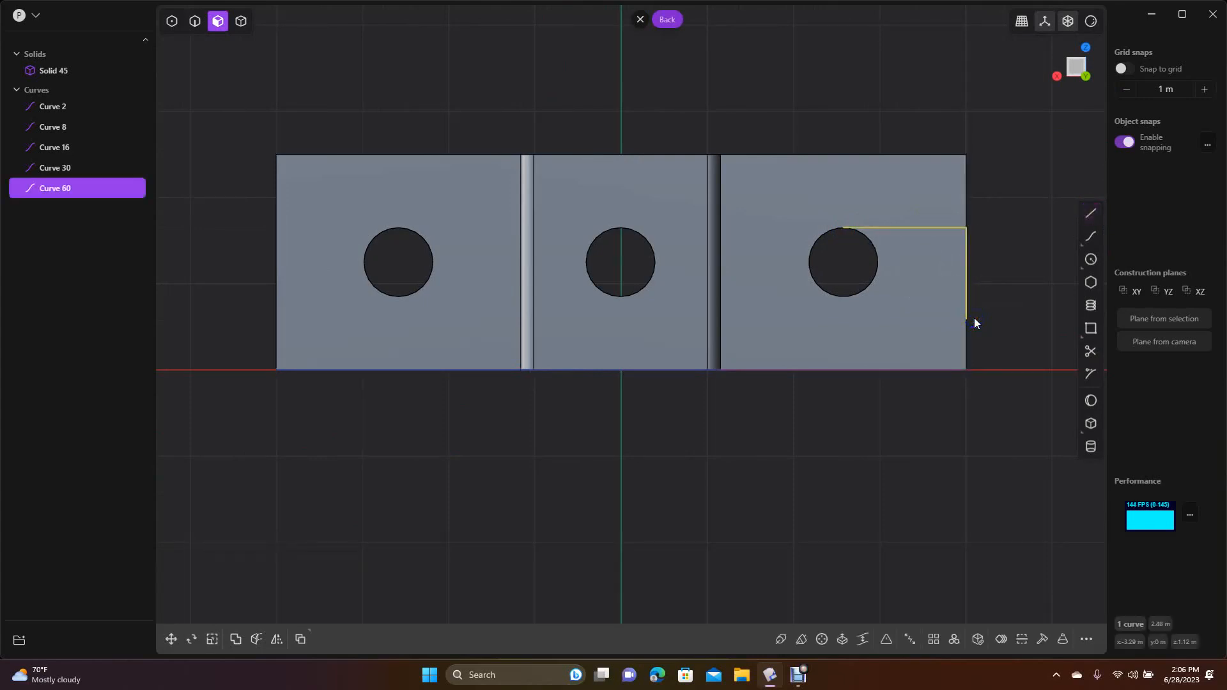
left_click(1091, 213)
left_click(845, 234)
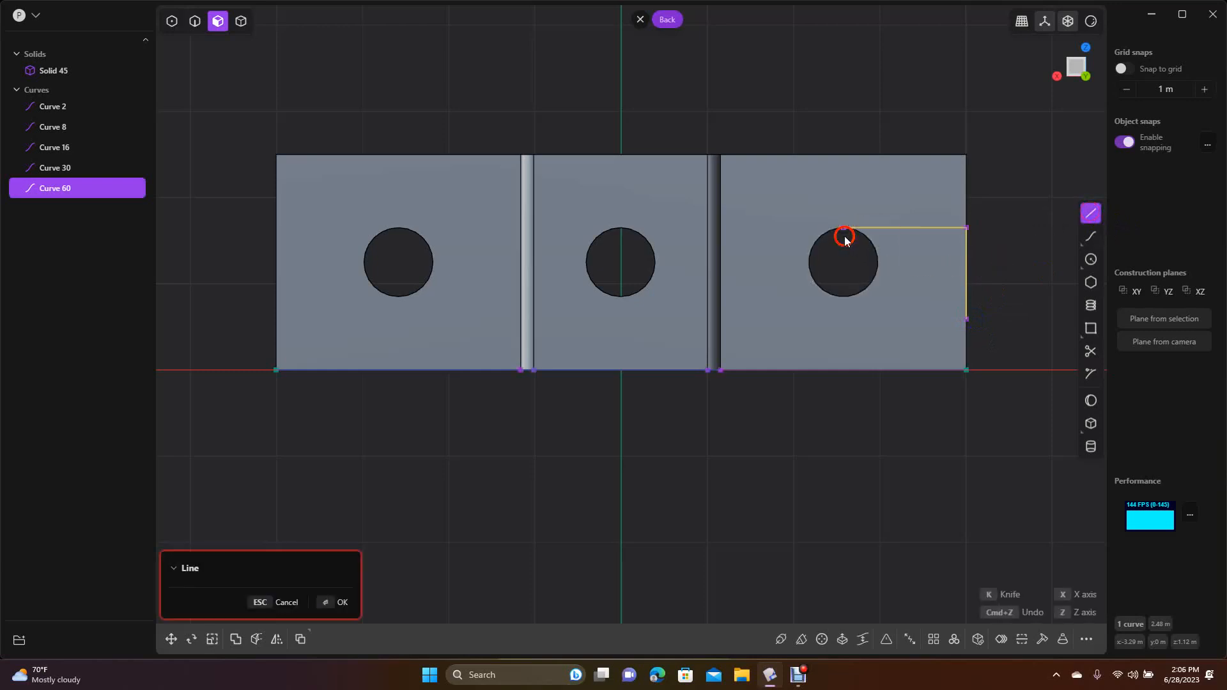
left_click(844, 295)
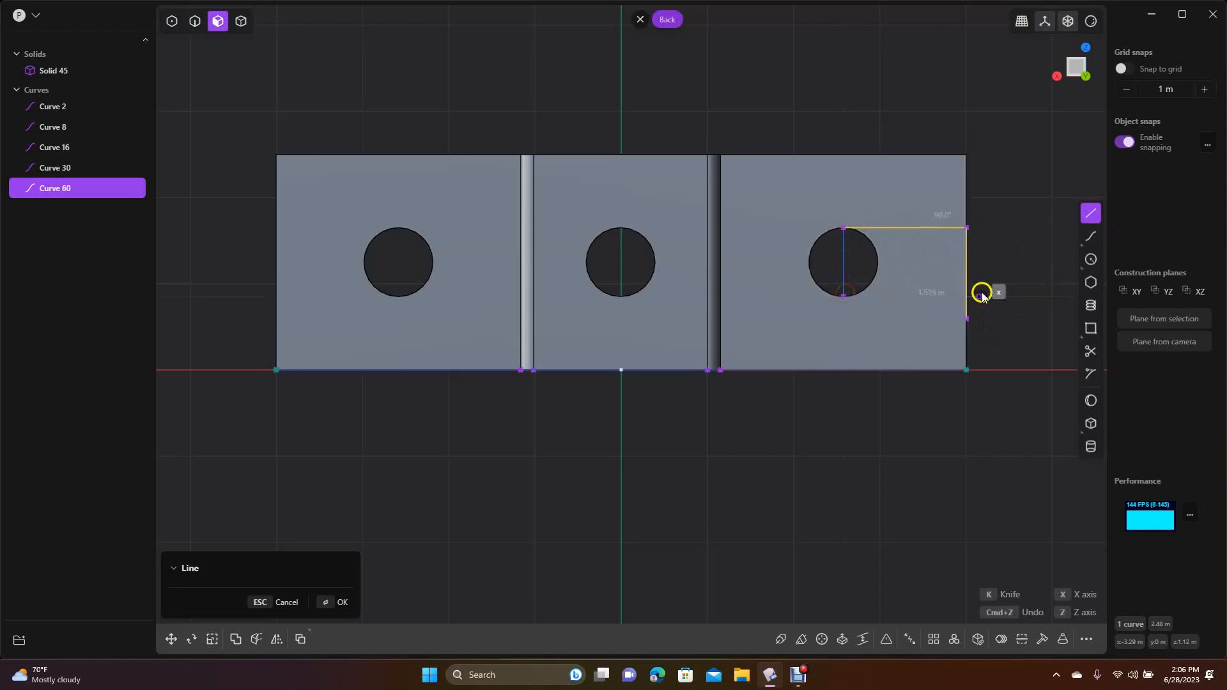
left_click(989, 294)
key("Return")
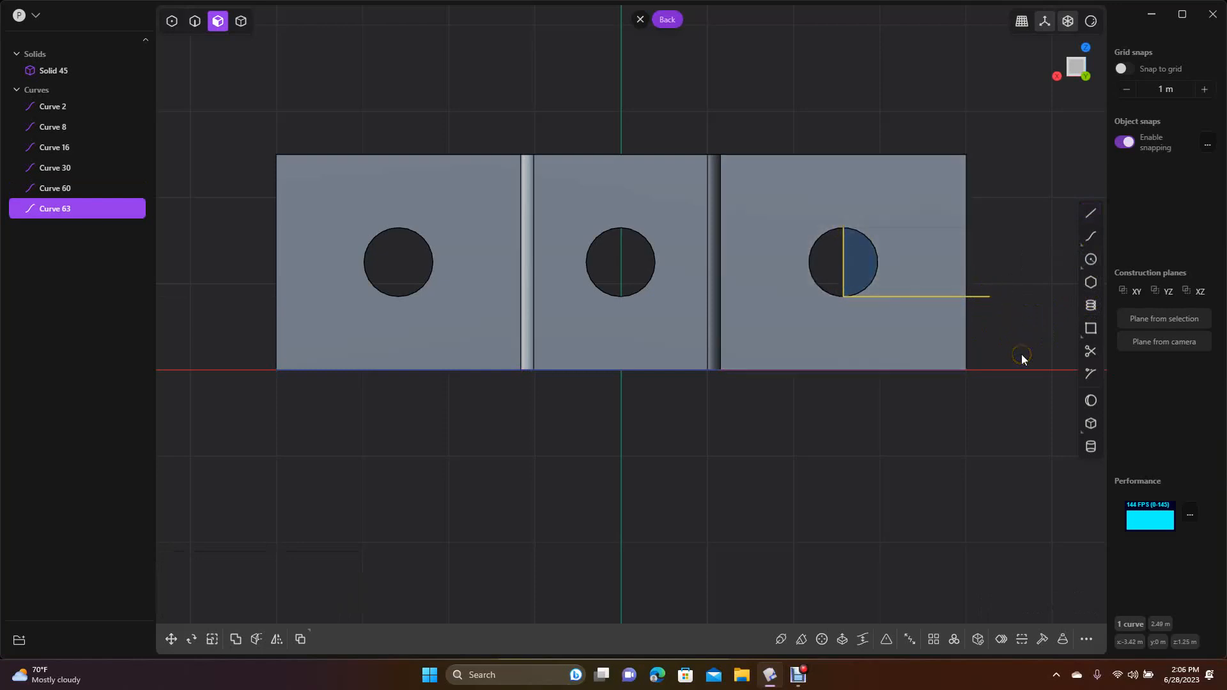
key("ctrl+z")
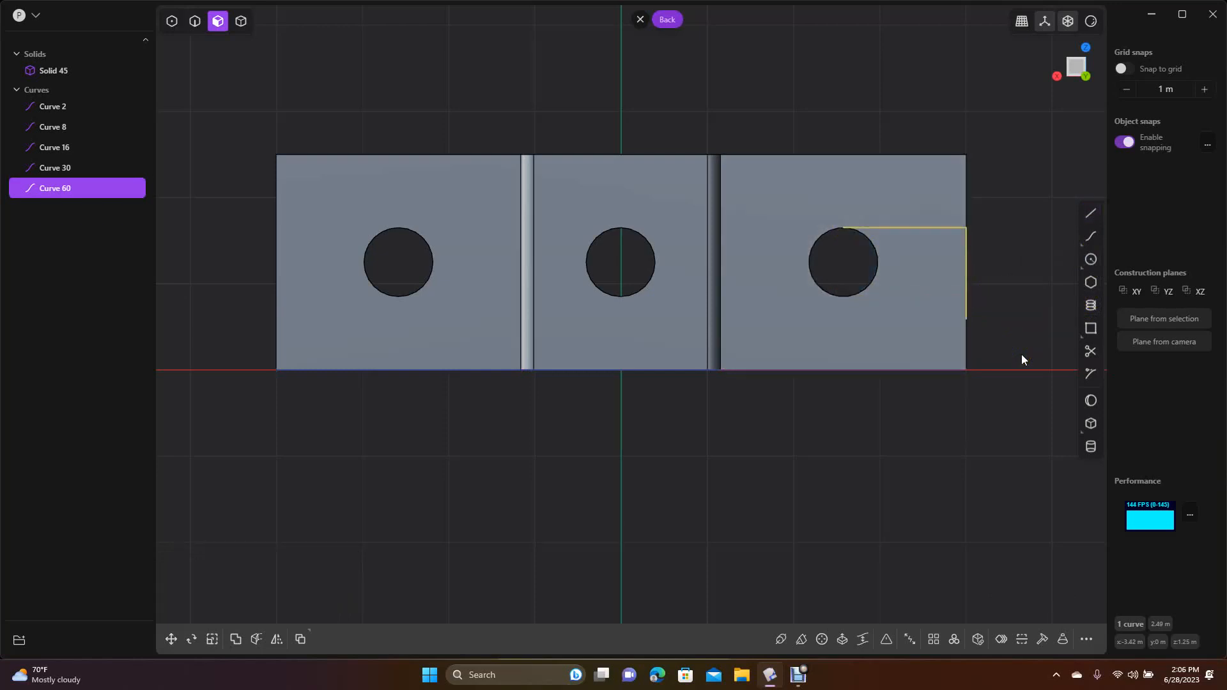
Draw connected lines down the -X hole's vertical diameter and horizontally to just beyond the flange's outer edge.
left_click(1090, 213)
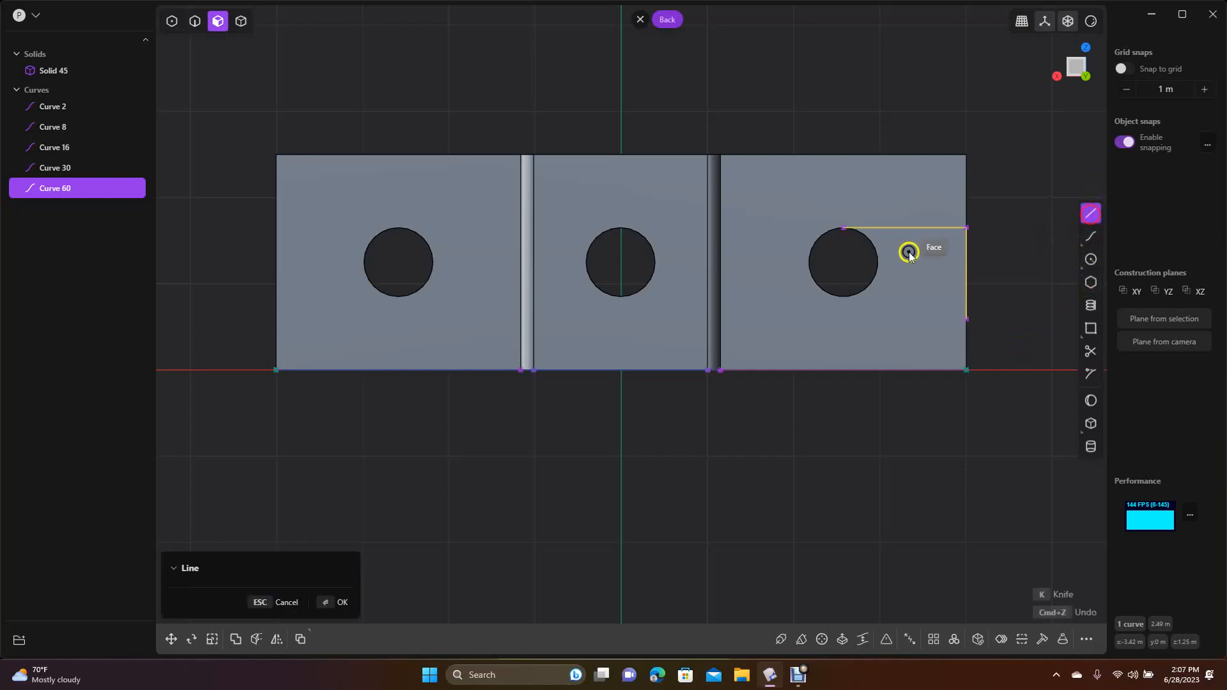
left_click(843, 228)
left_click(843, 296)
left_click(990, 300)
right_click(990, 301)
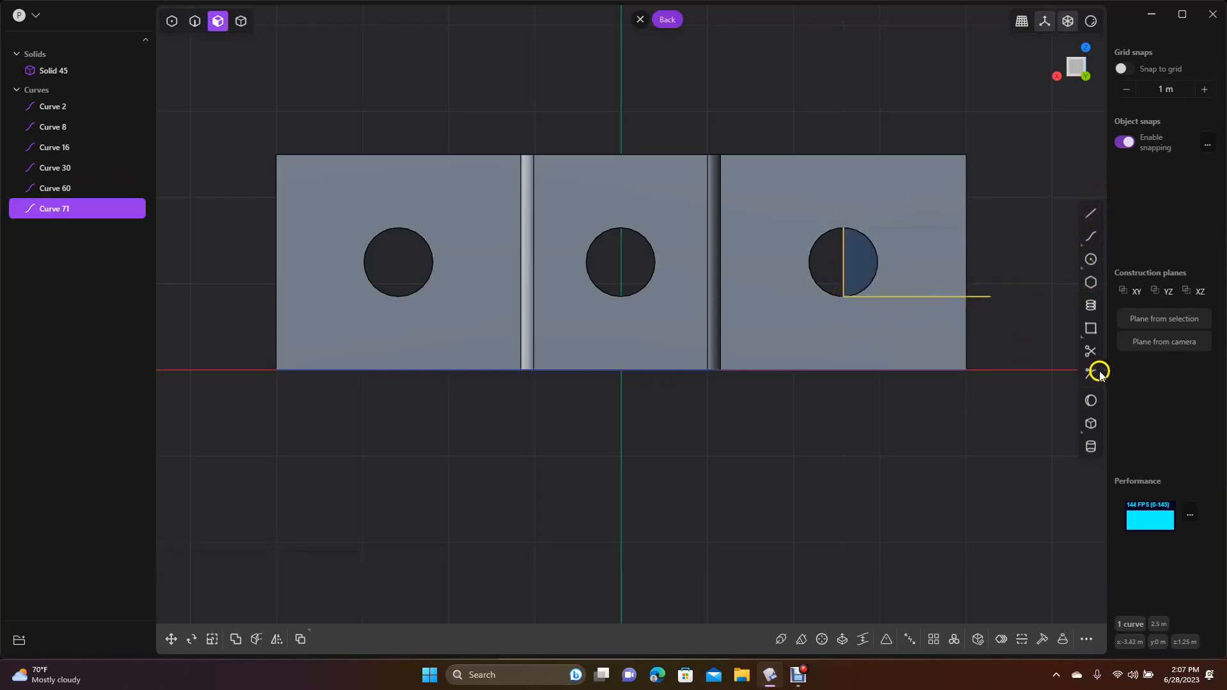
Trim away the end of the lower horizontal line that overhangs the -X flange's outer edge.
left_click(1091, 351)
left_click(984, 298)
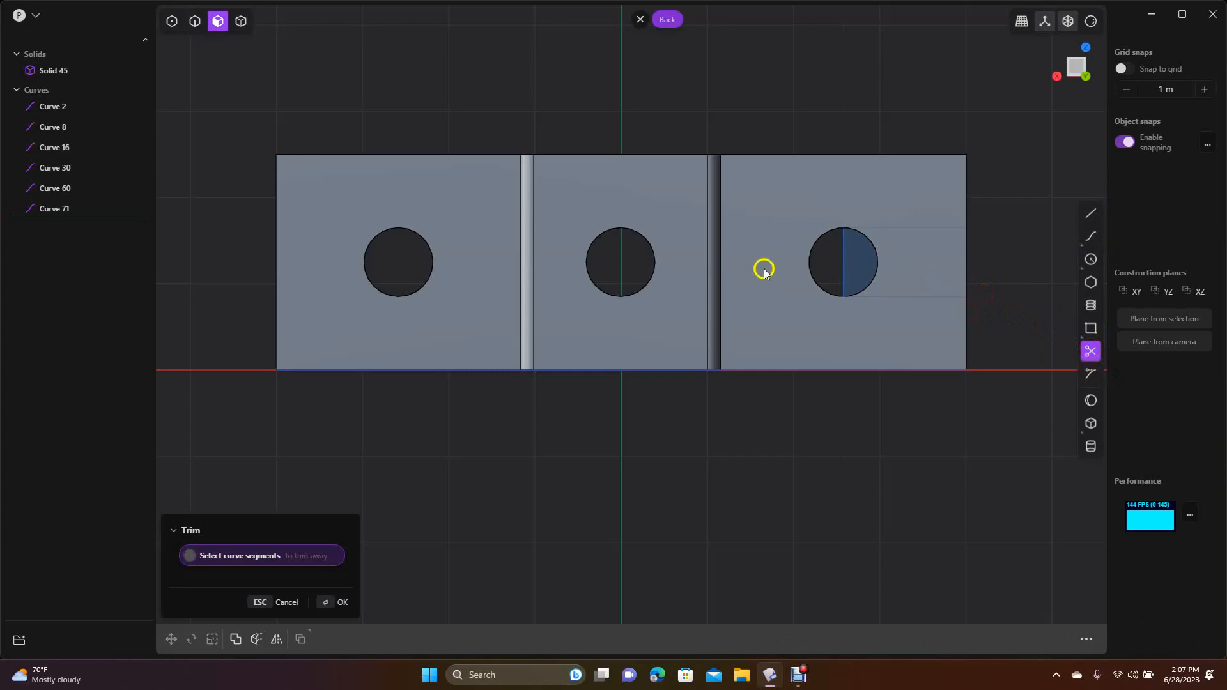
left_click(340, 602)
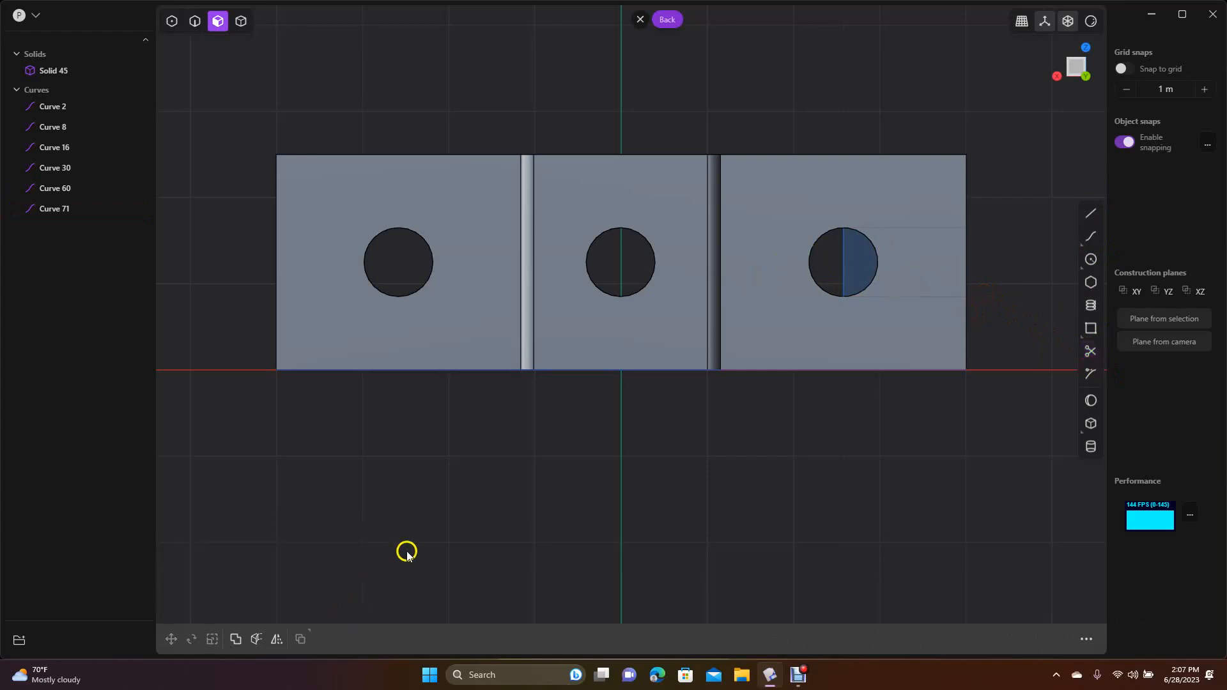
Extrude the rectangular region between the -X hole's centre and the flange's outer edge about 1.12 m as a separate solid.
middle_click_drag(408, 551, 403, 484)
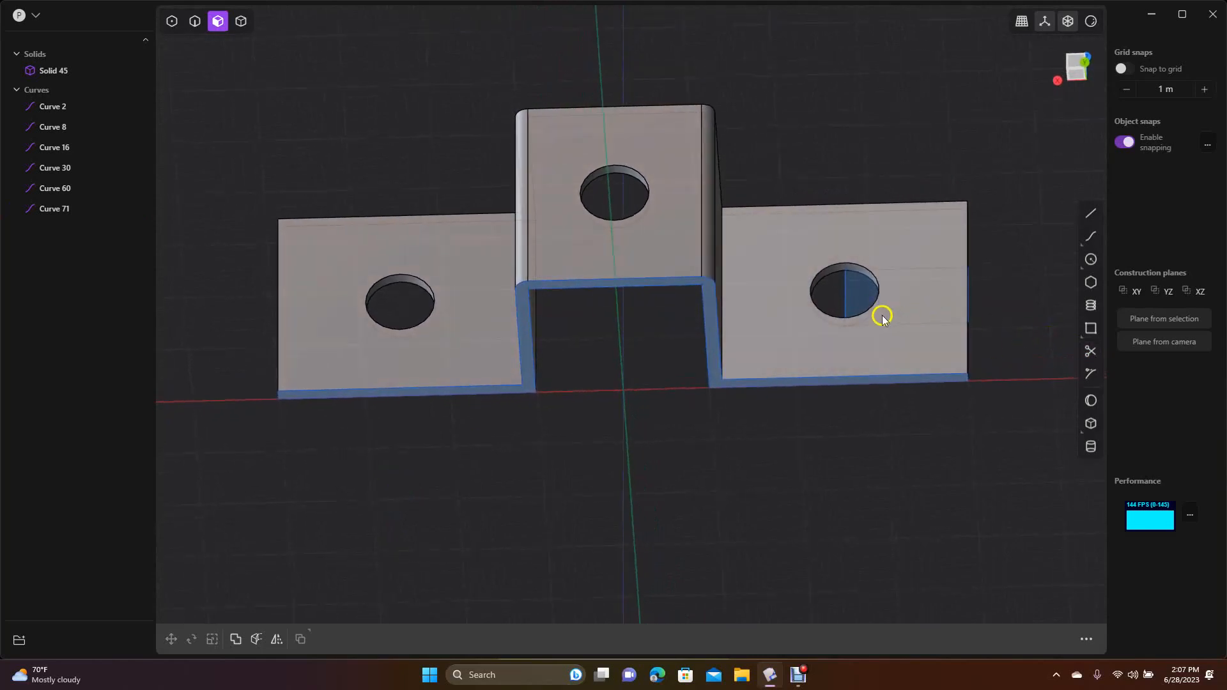
key("e")
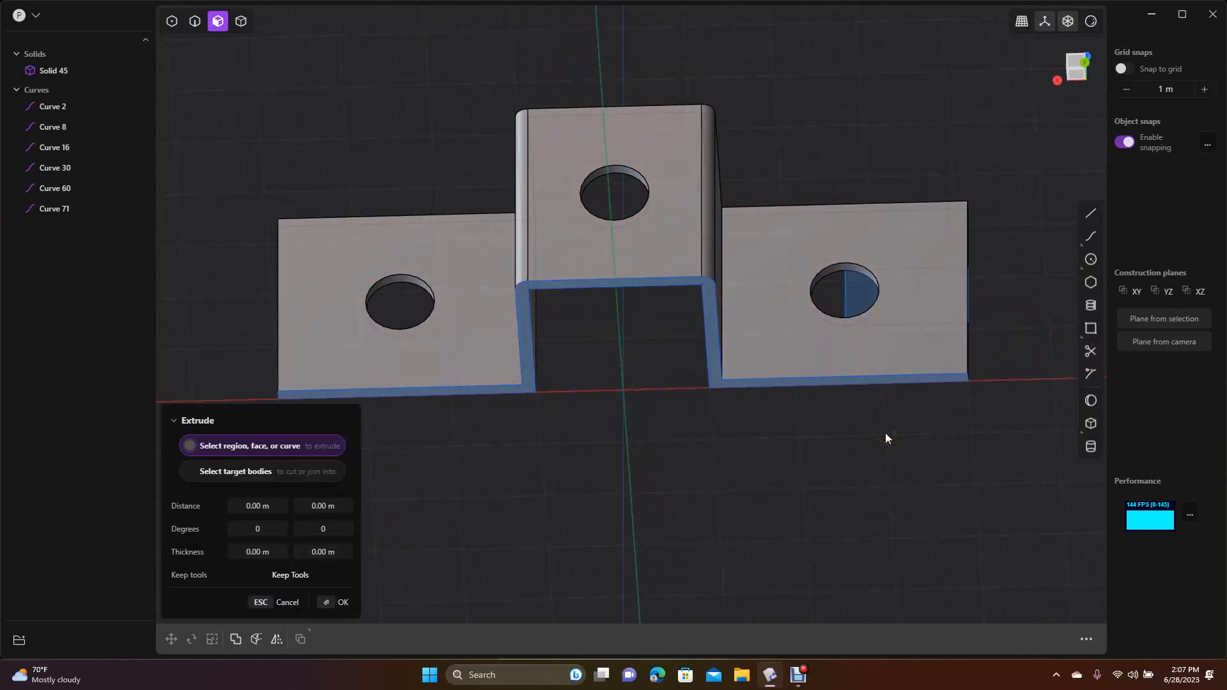
left_click(866, 298)
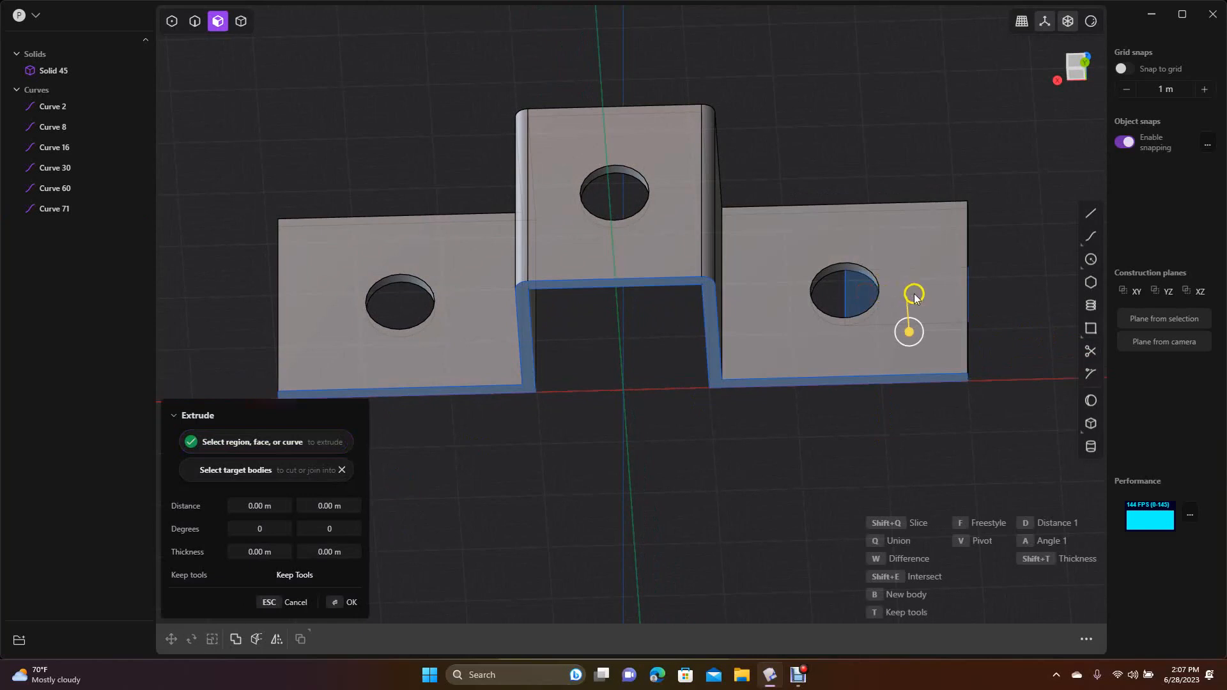
left_click_drag(906, 327, 908, 330)
mouse_move(906, 292)
left_mouse_down()
mouse_move(917, 383)
mouse_move(895, 320)
mouse_move(891, 281)
mouse_move(904, 275)
left_mouse_up()
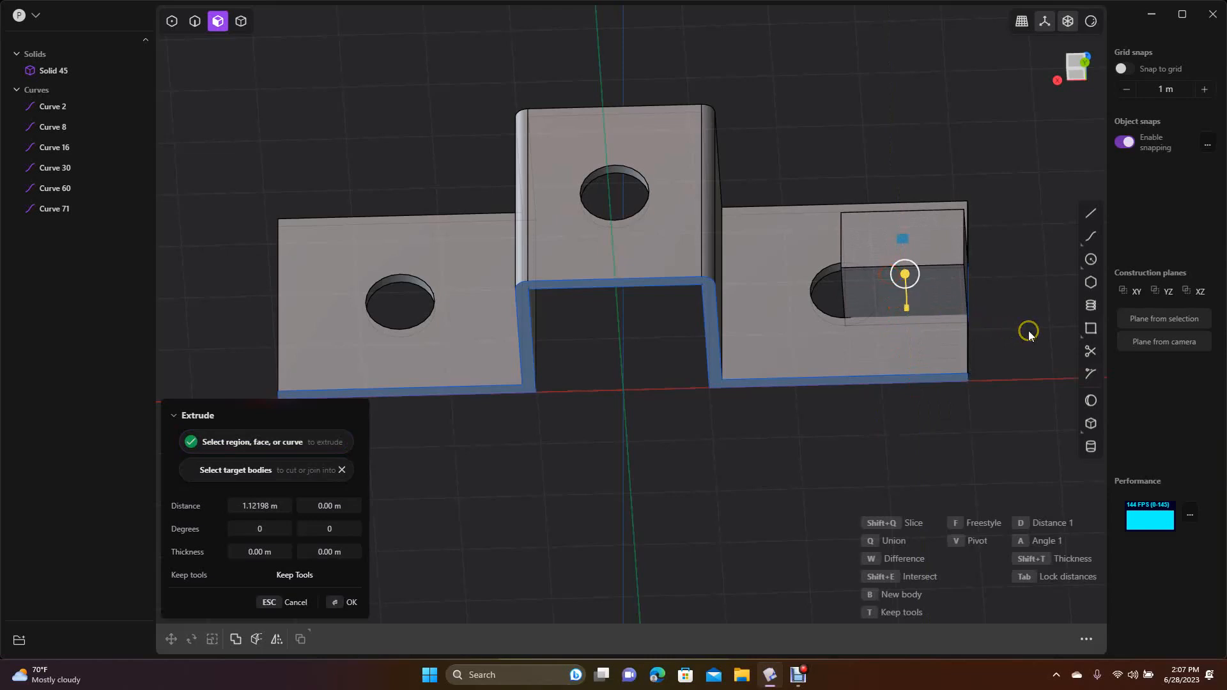
left_click(345, 600)
Move the extruded slot block about -0.42 m along Y so it passes through the -X flange.
left_click(170, 639)
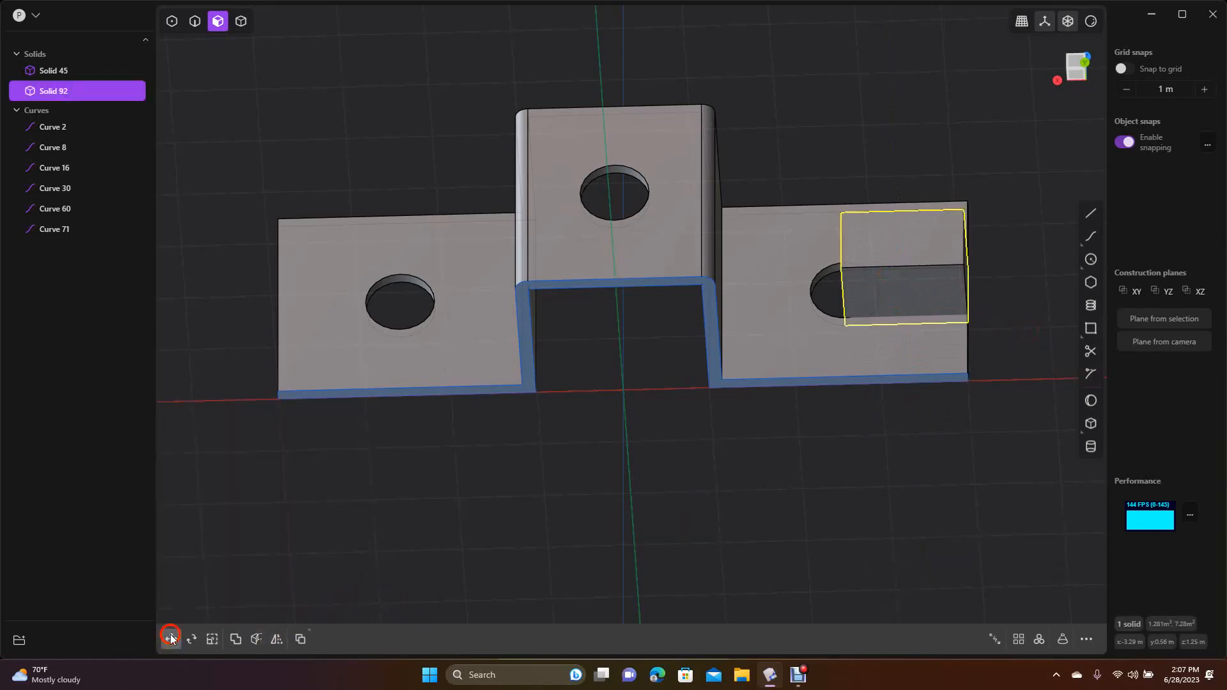
left_click_drag(904, 232, 912, 258)
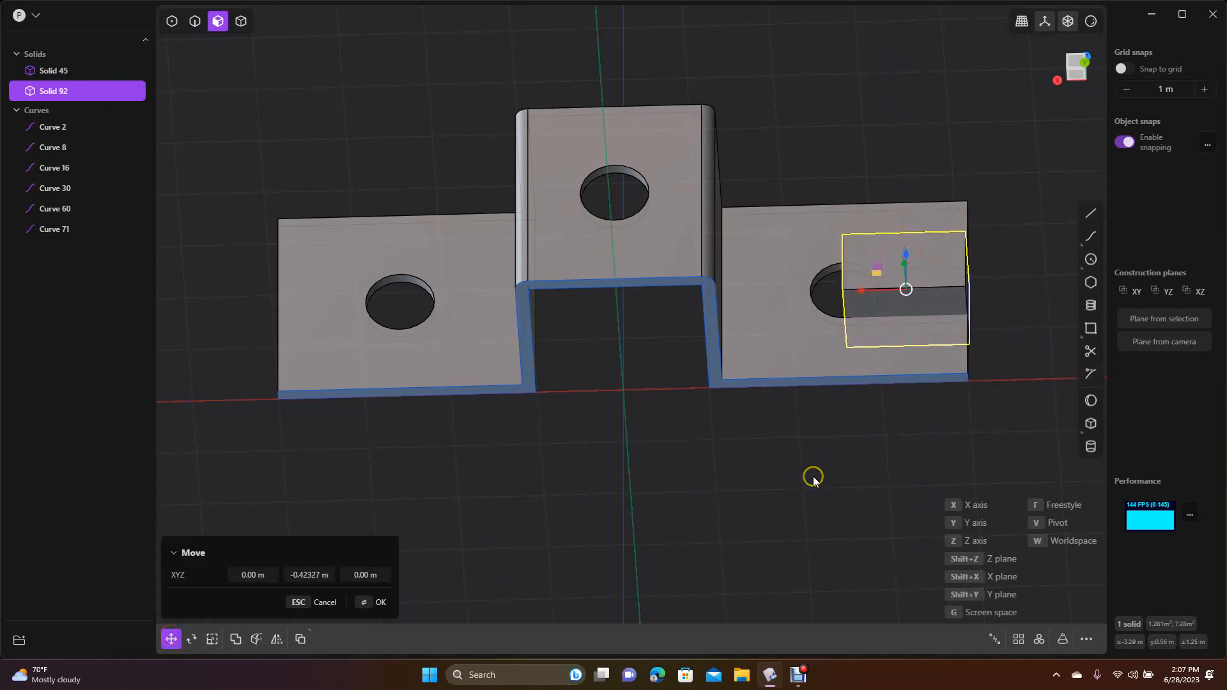
left_click(381, 602)
left_click(720, 503)
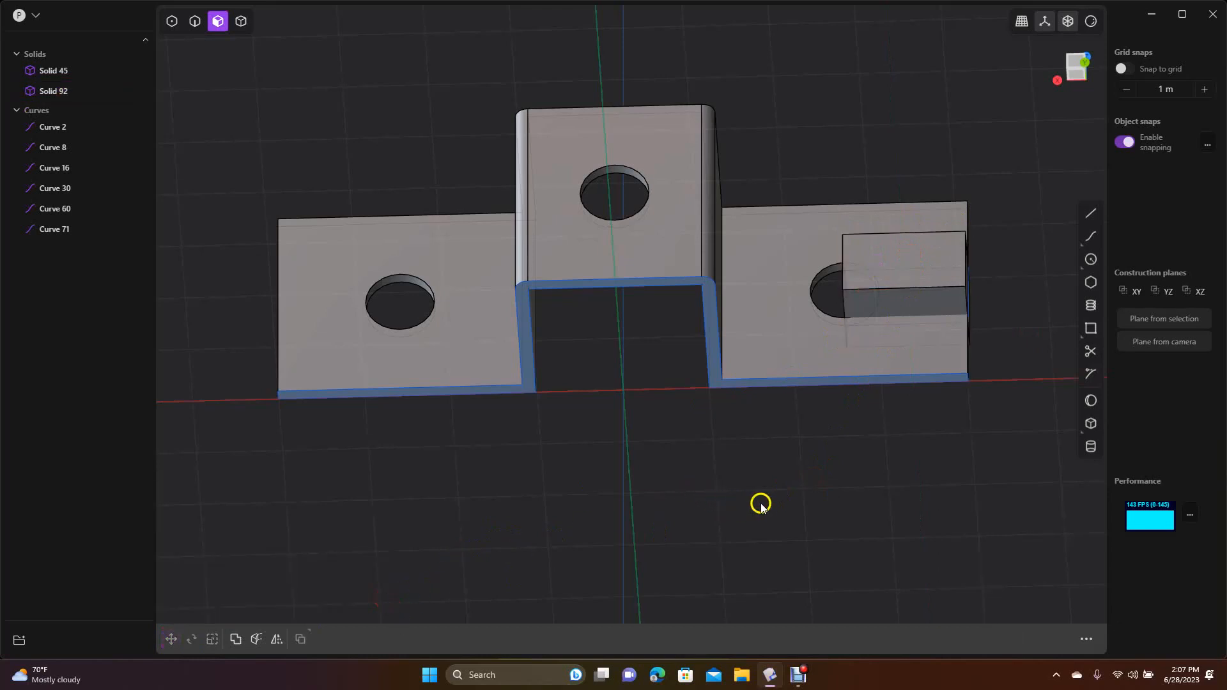
Subtract the slot block from the bracket with a Boolean, opening the -X flange hole into a slot.
key("q")
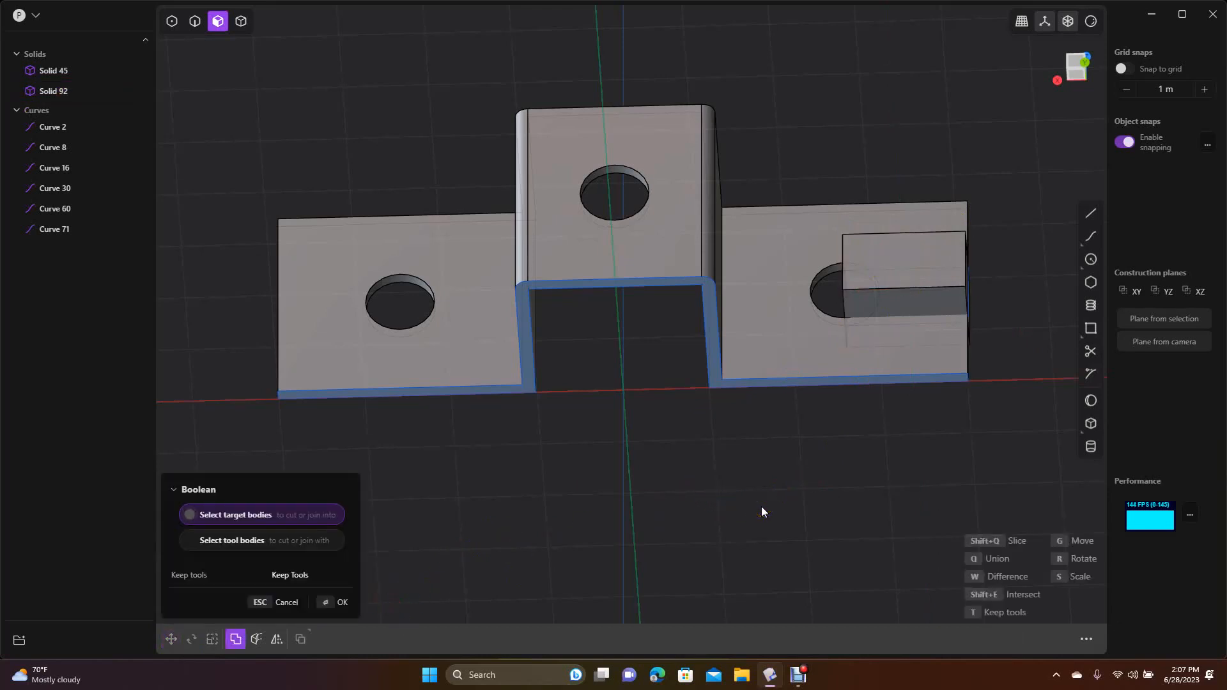
left_click(781, 370)
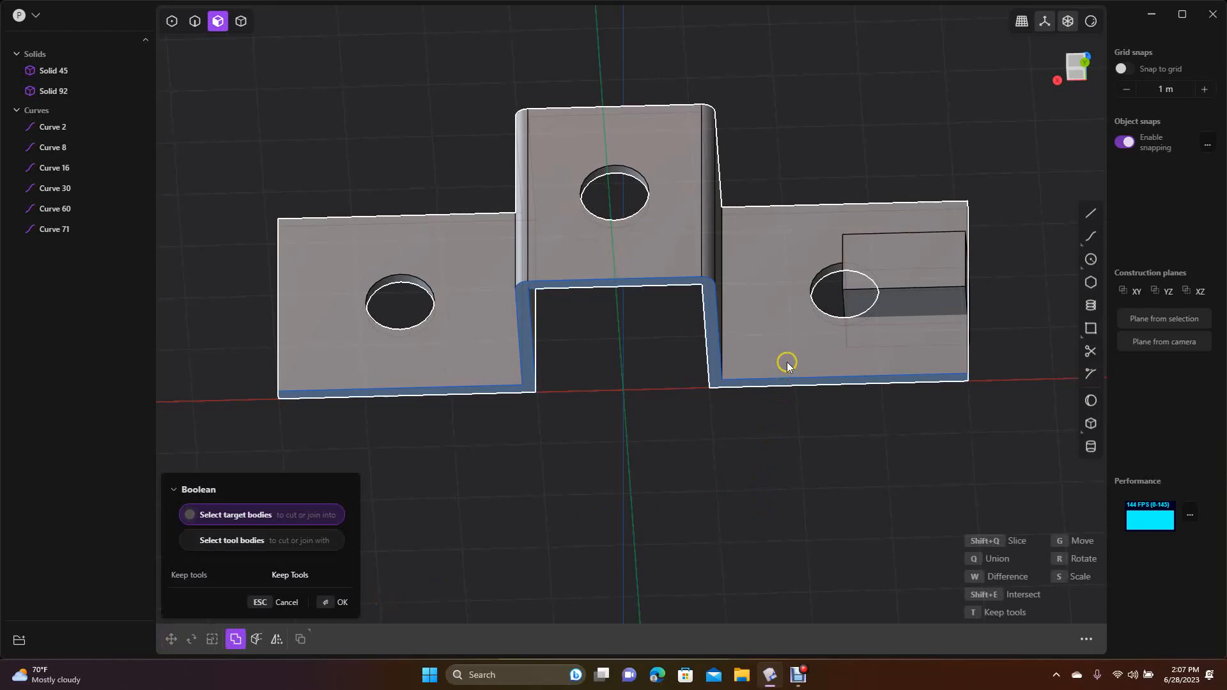
left_click(788, 360)
left_click(909, 289)
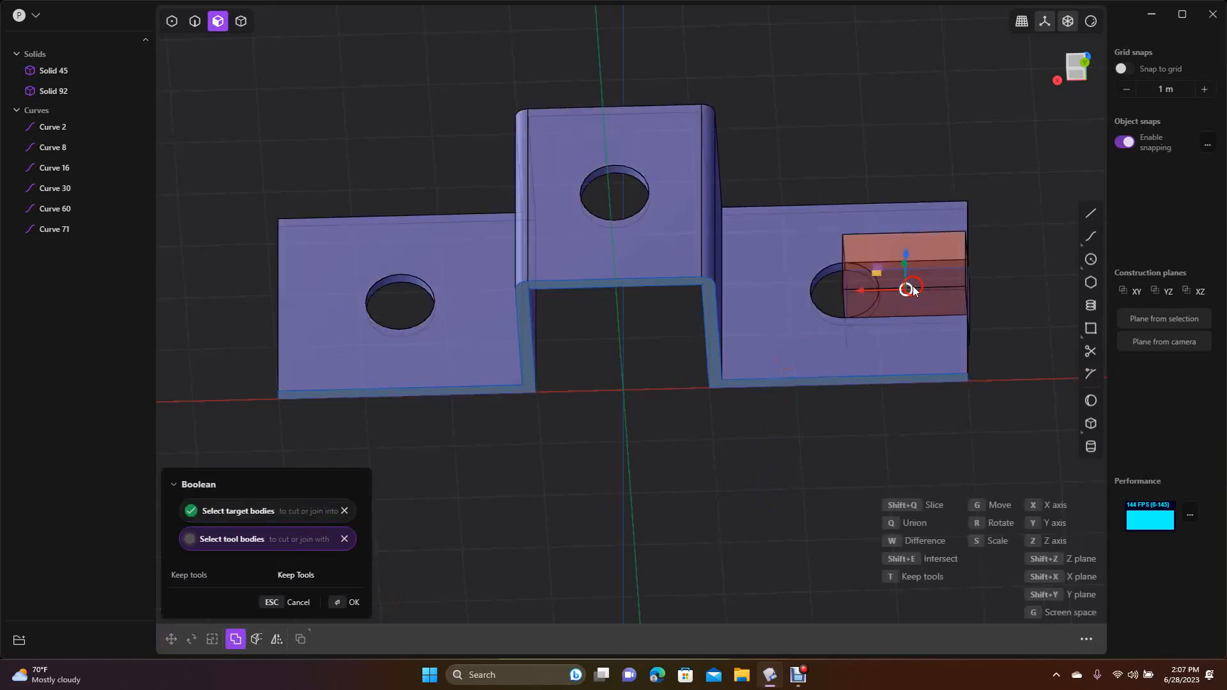
left_click(352, 603)
left_click(756, 558)
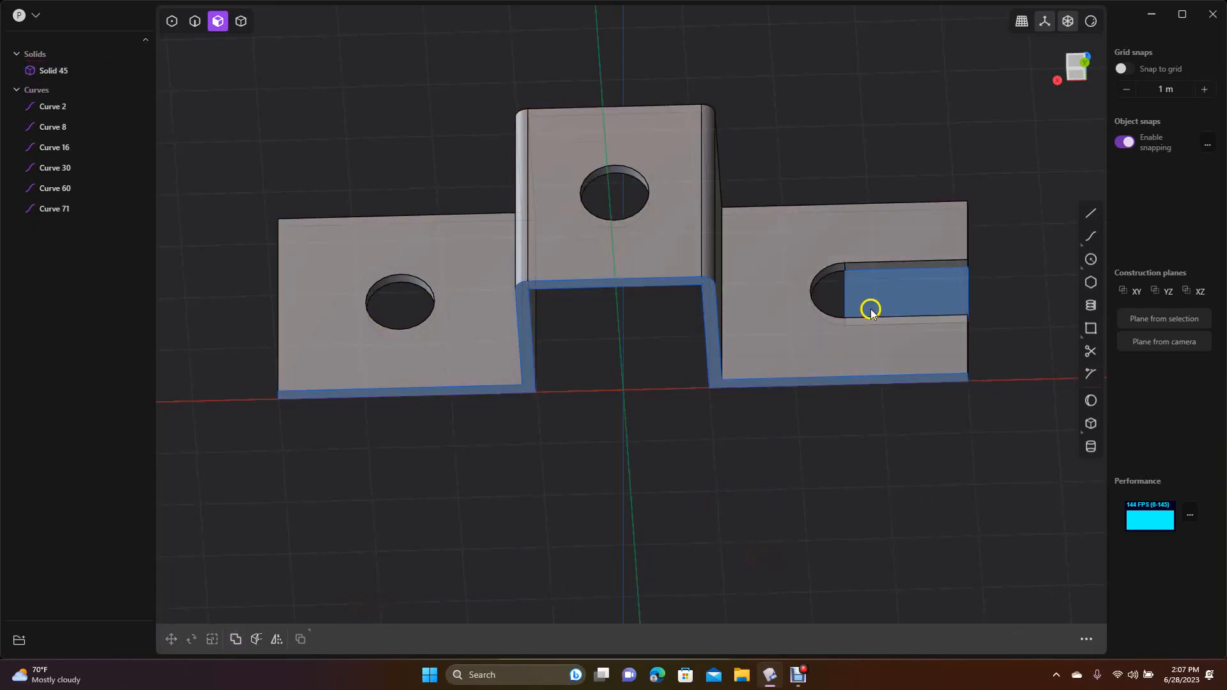
Delete the two leftover slot outline curves, Curve 71 and Curve 60.
left_click(66, 210)
key("Delete")
left_click(55, 190)
key("Delete")
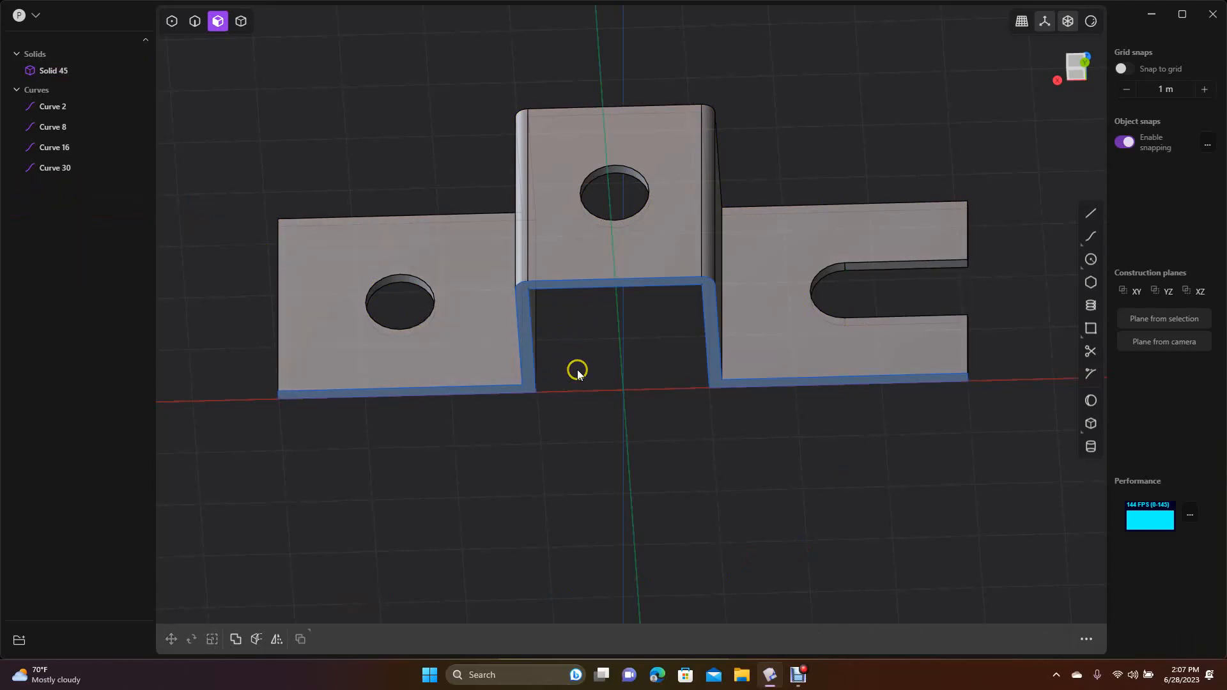
Switch the selection mode from faces to edges.
middle_click_drag(577, 373, 576, 315)
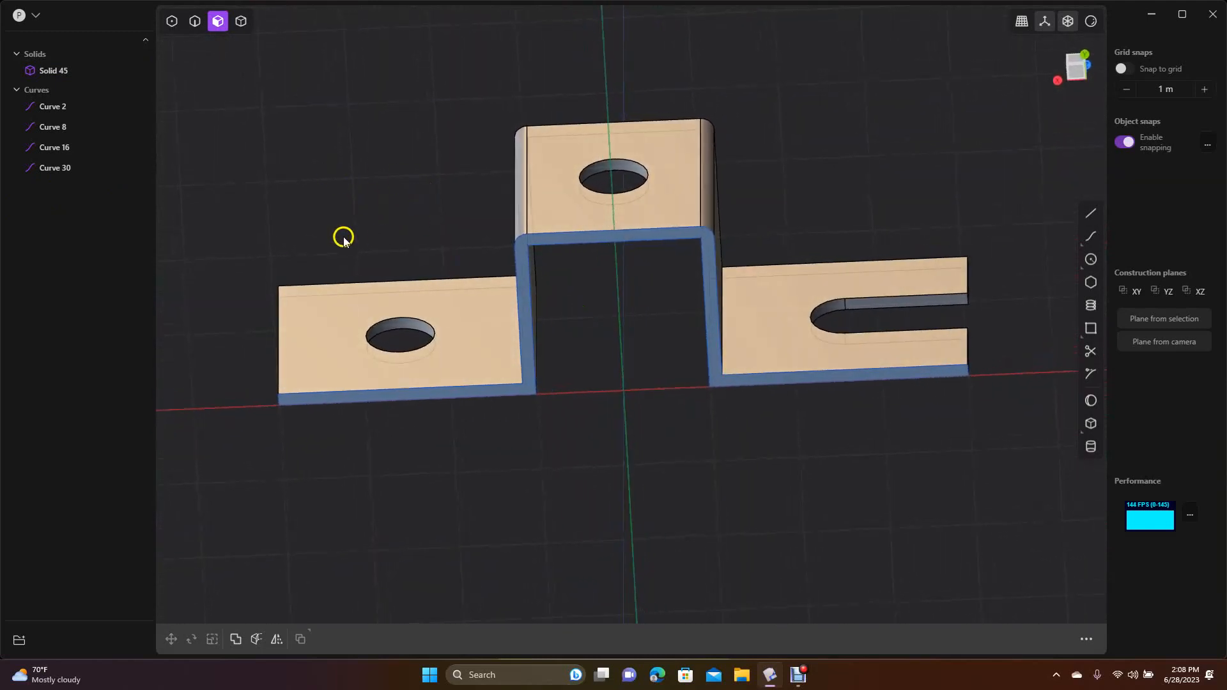
mouse_move(318, 208)
middle_mouse_down()
mouse_move(324, 154)
mouse_move(323, 213)
middle_mouse_up()
left_click(274, 117)
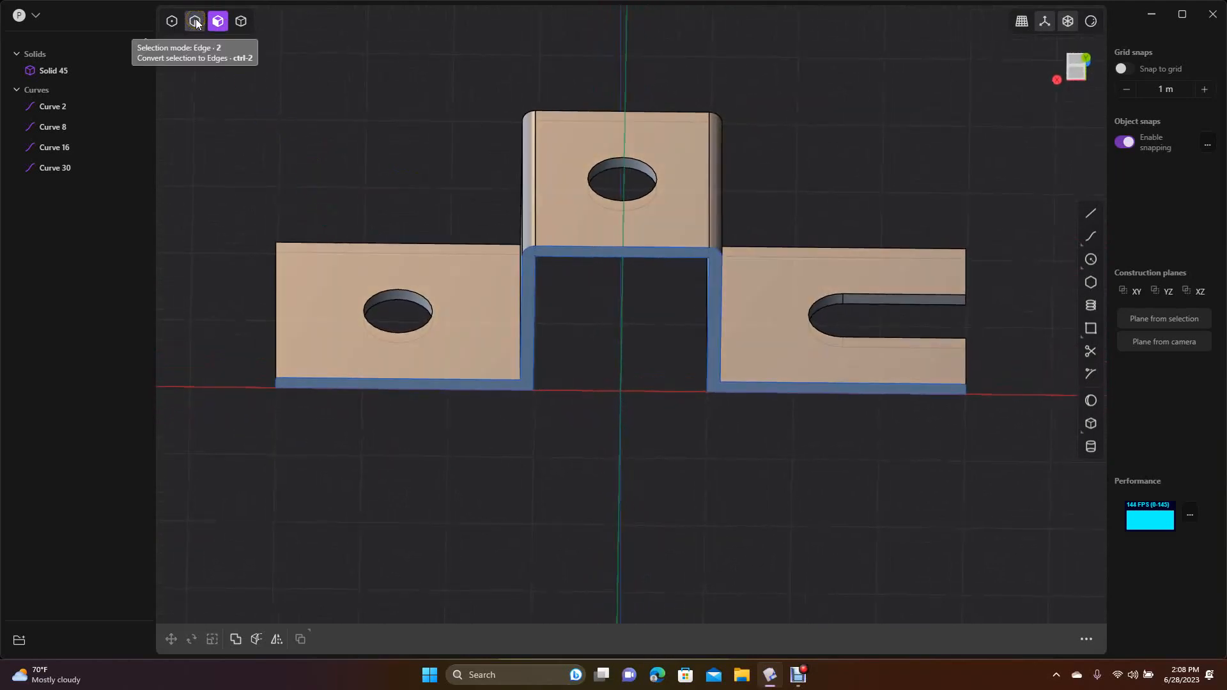
left_click(239, 21)
left_click(220, 22)
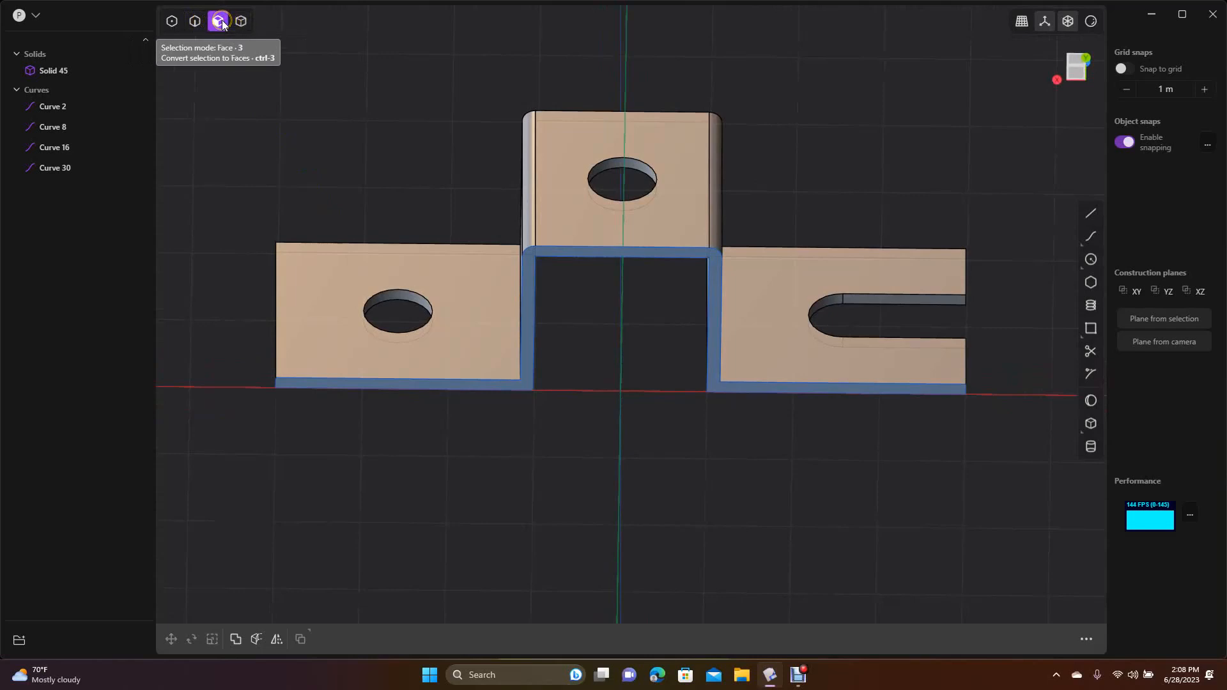
left_click(195, 21)
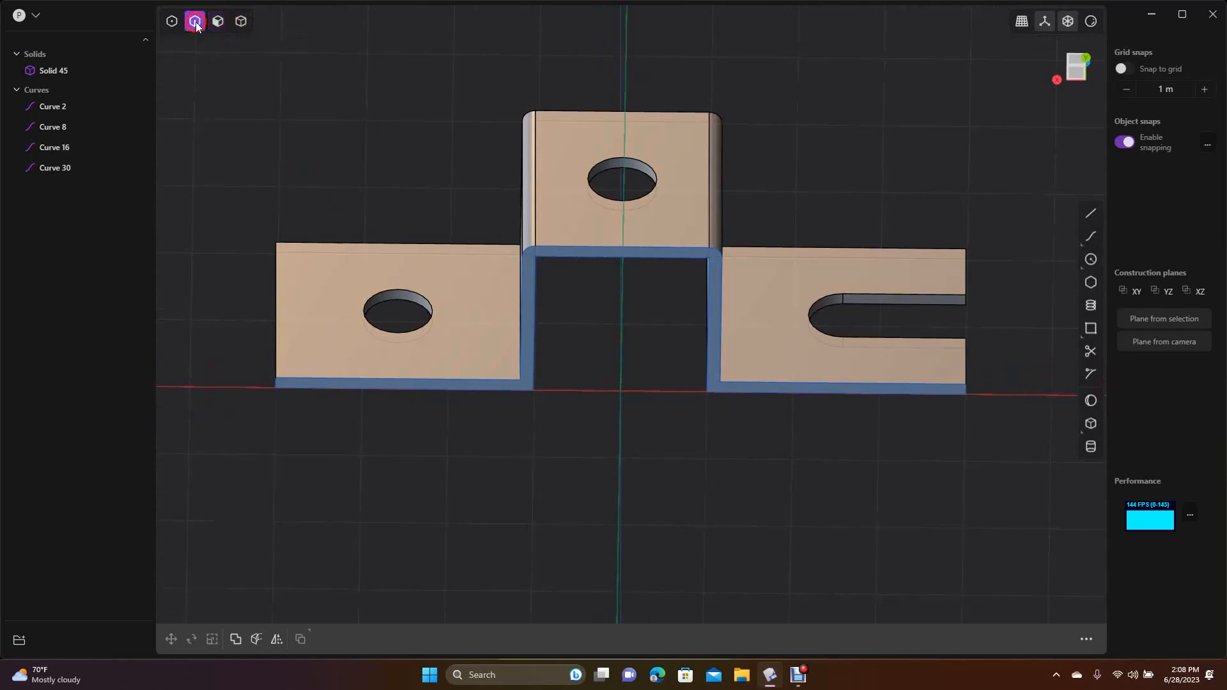
Try to fillet the short profile curve at the -X flange's outer end, and clear the selection.
left_click(966, 391)
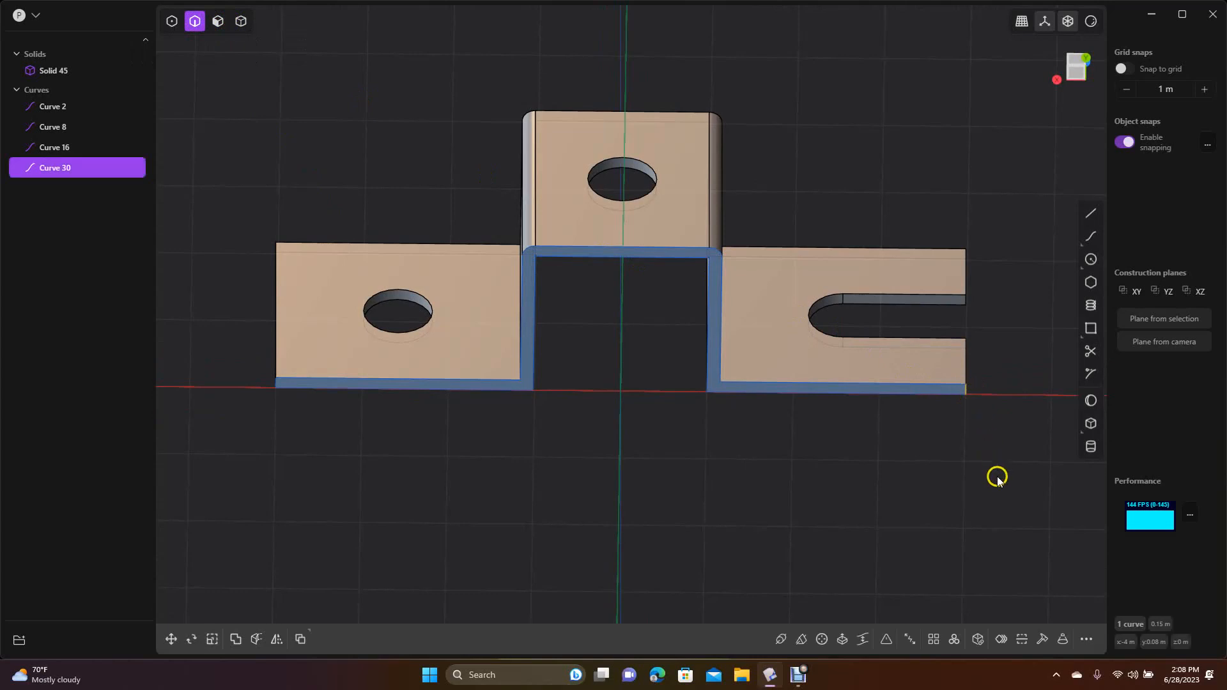
right_click_drag(975, 469, 899, 515)
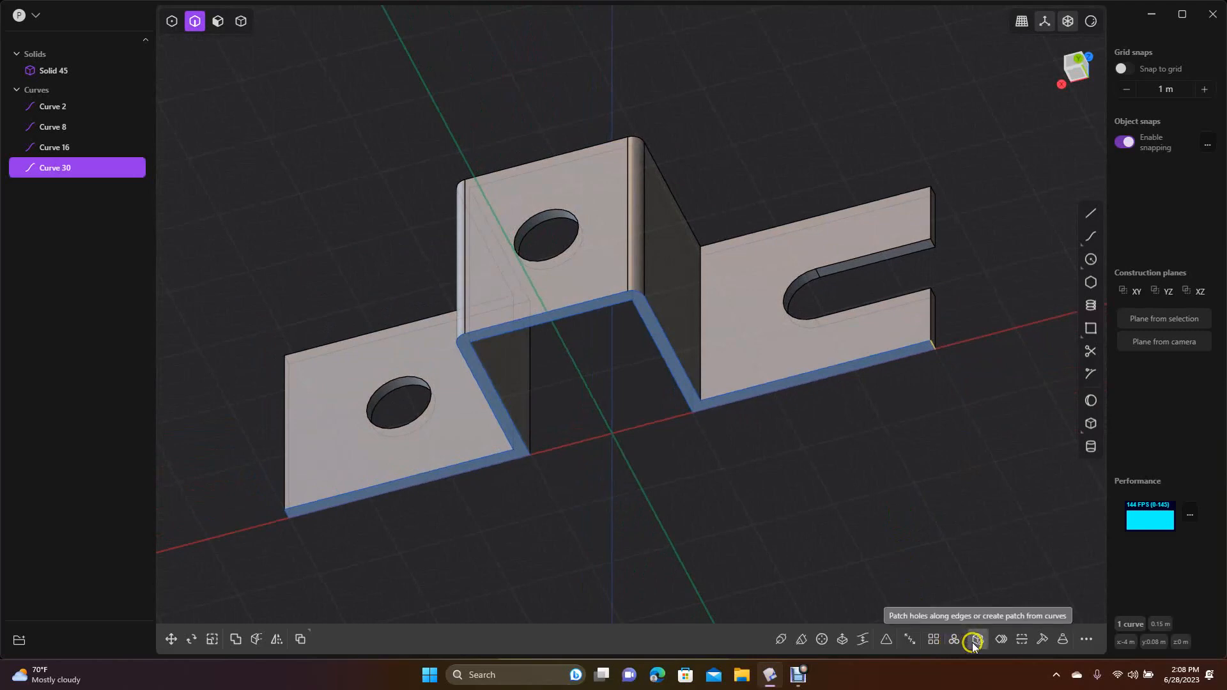
left_click(884, 640)
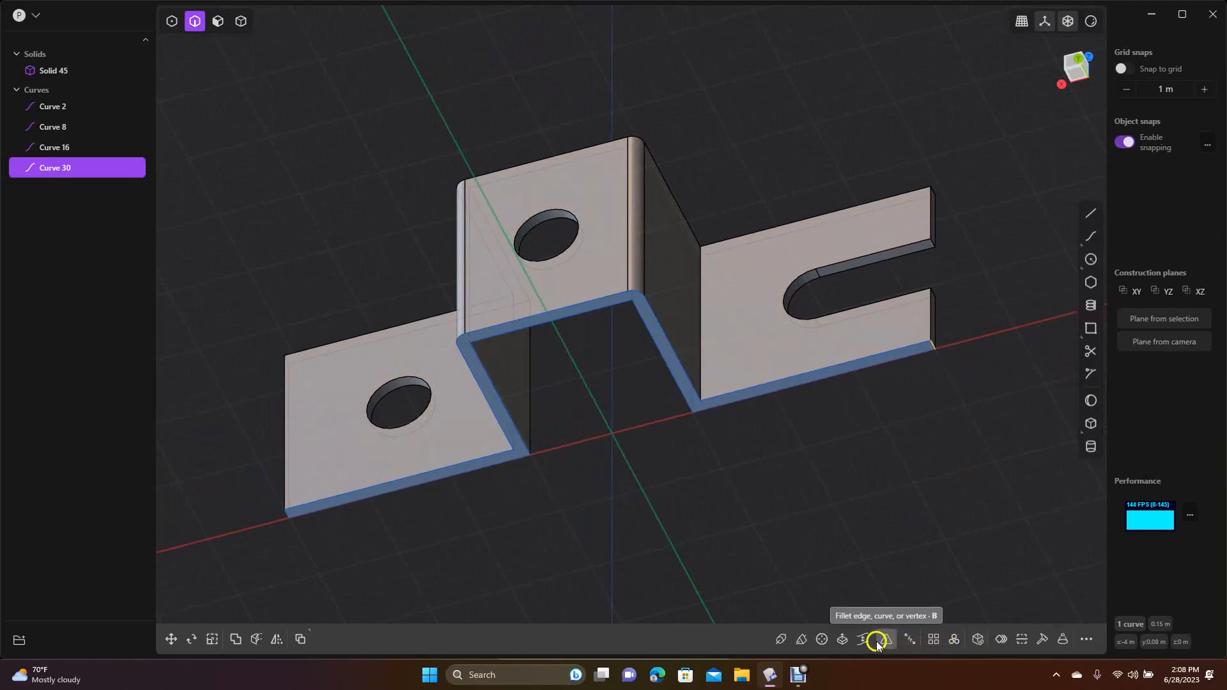
right_click(956, 368)
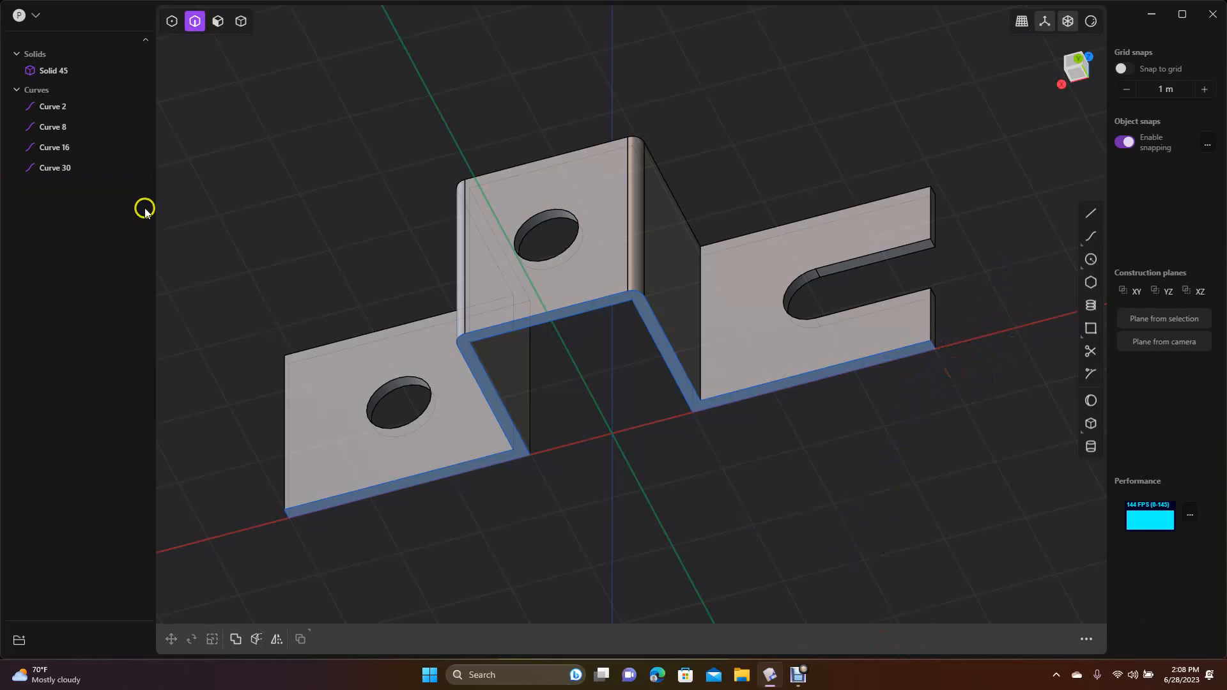
Try to fillet Curve 8 at the corners where the bracket's legs meet the flanges, and undo the fillet.
left_click(57, 131)
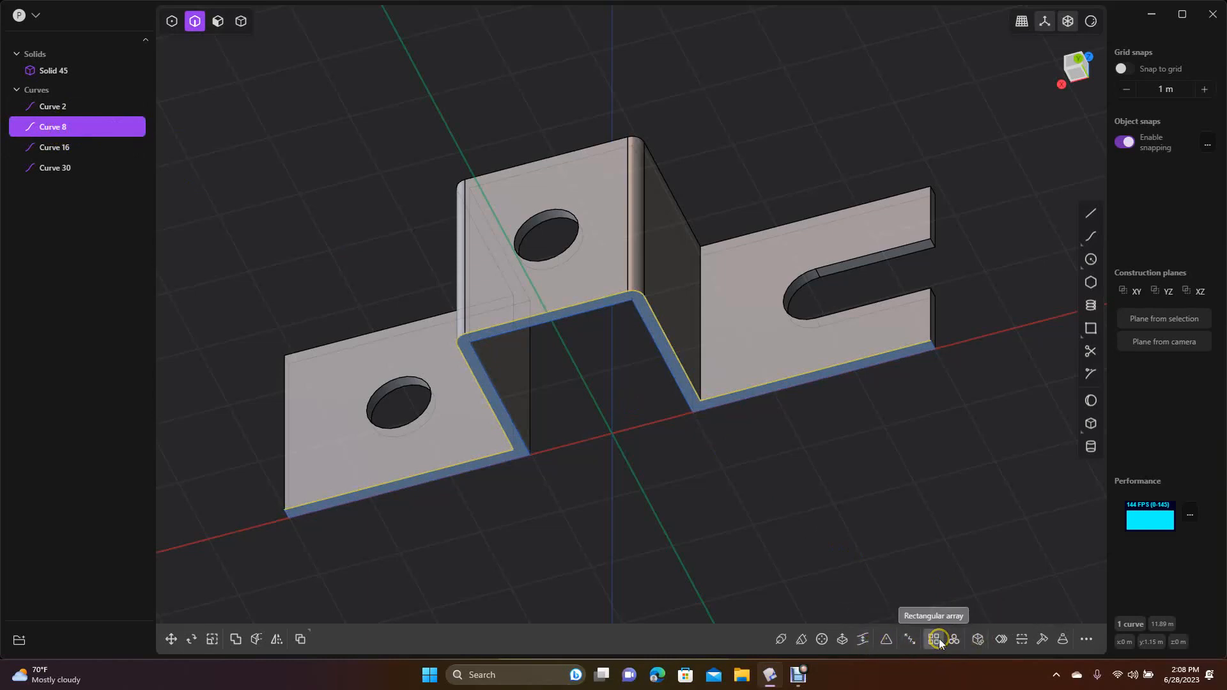
left_click(913, 638)
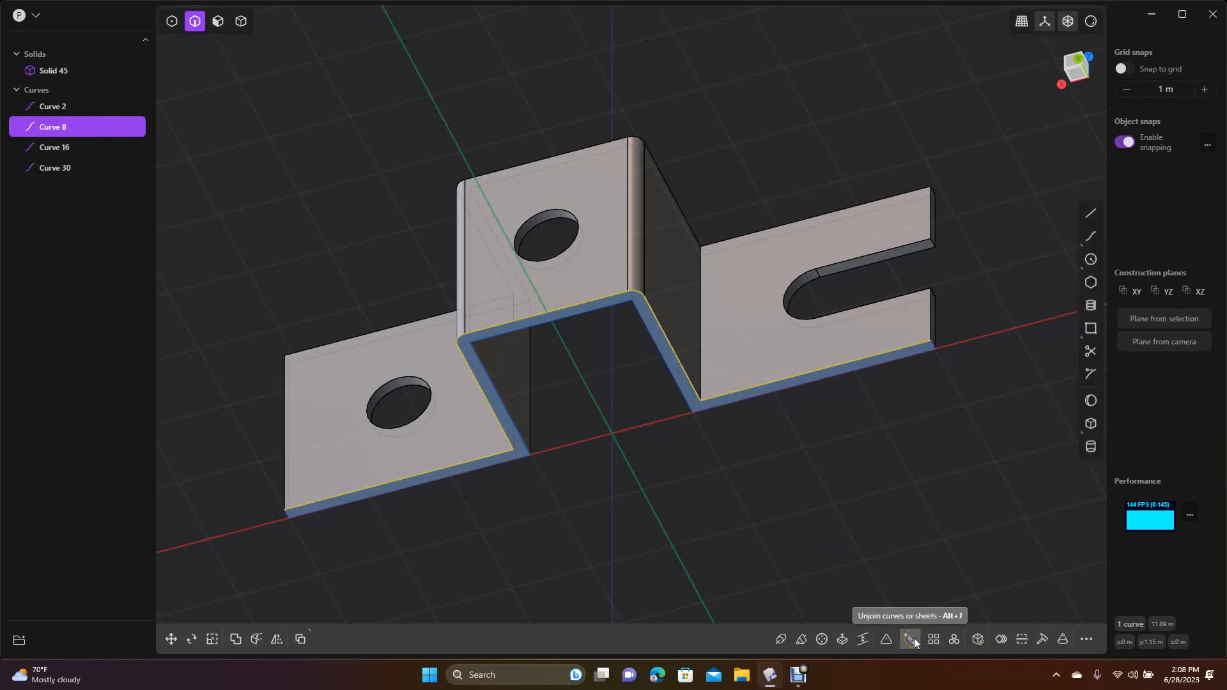
left_click(869, 639)
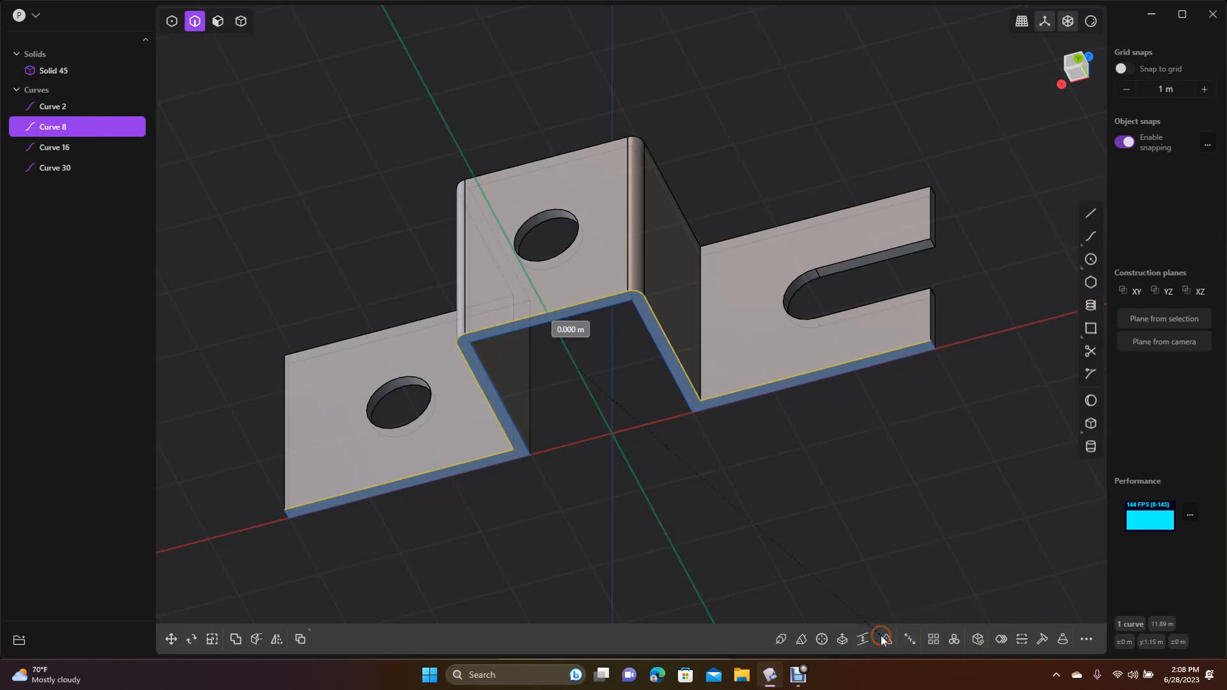
right_click(747, 474)
left_click(820, 512)
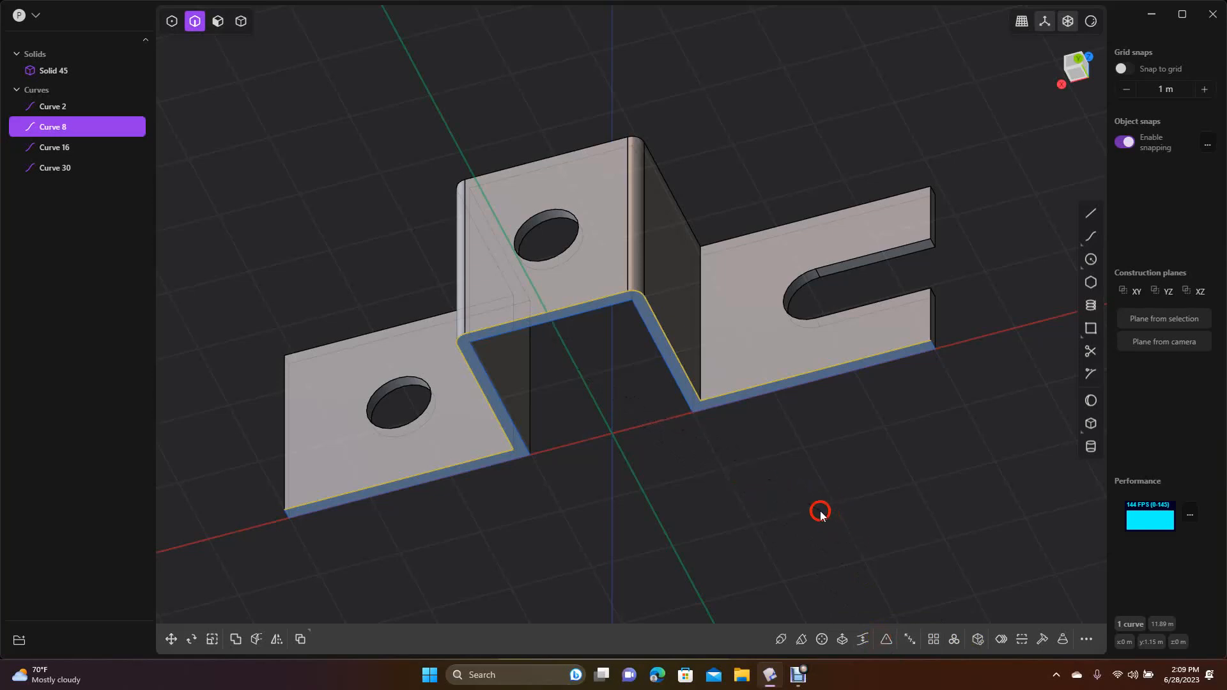
left_click(885, 640)
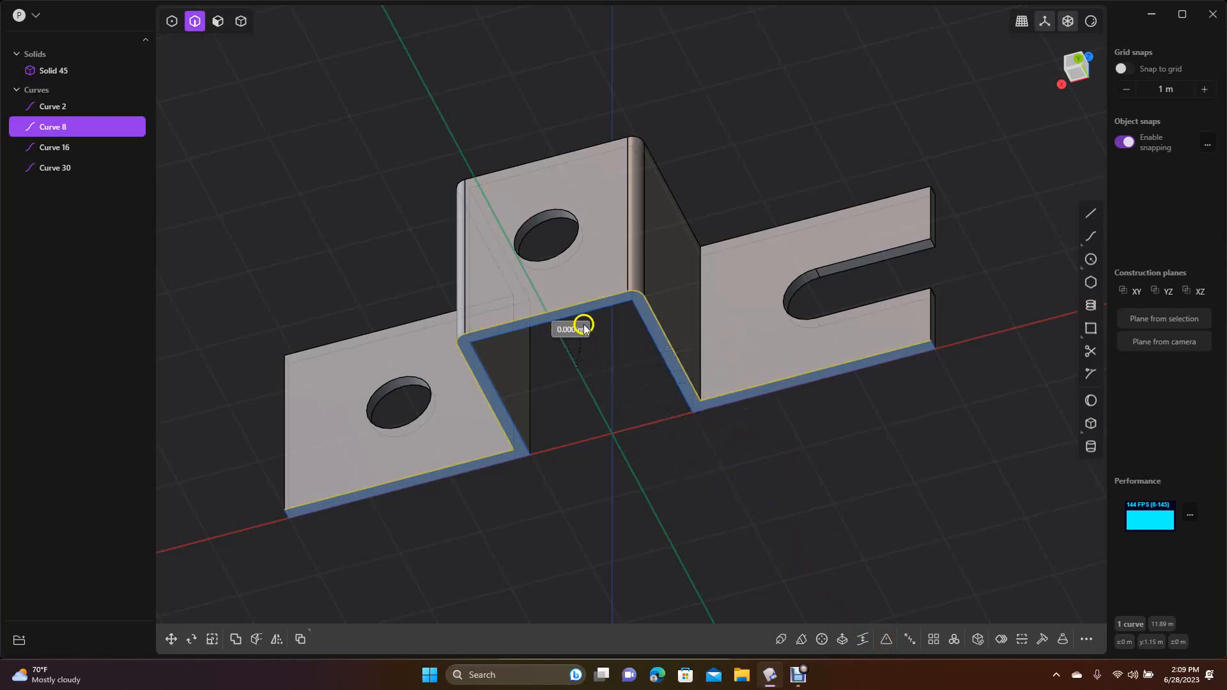
left_click(771, 484)
left_click_drag(860, 364, 868, 29)
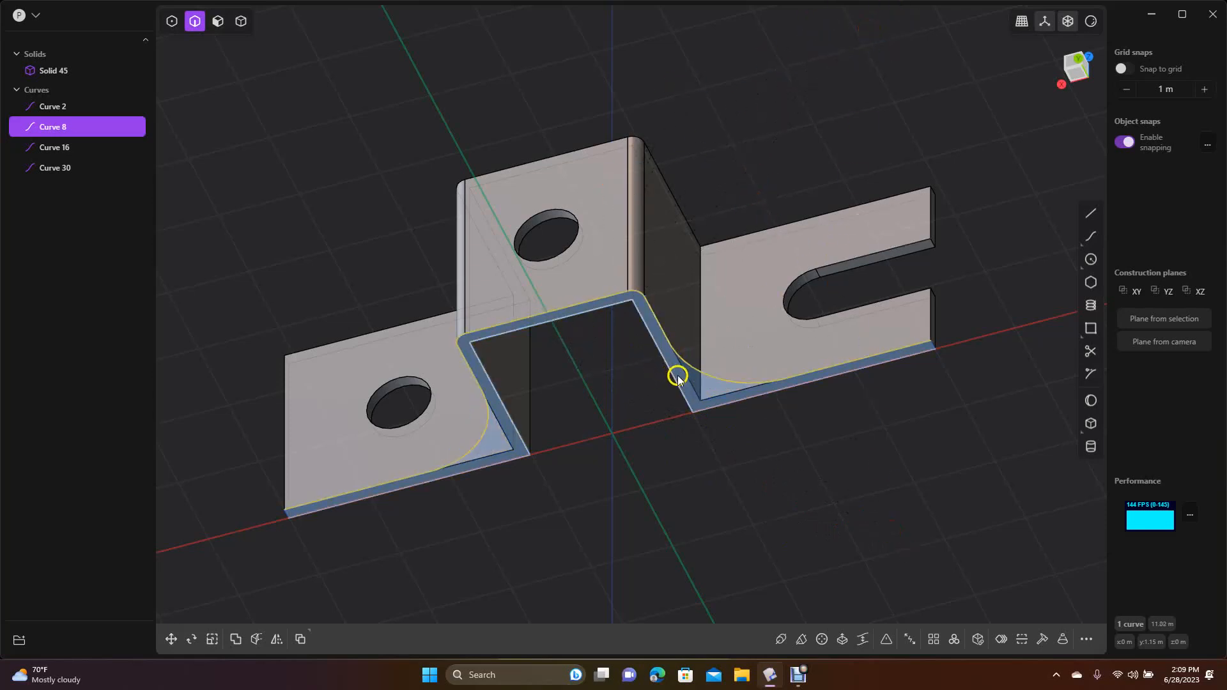
key("ctrl+z")
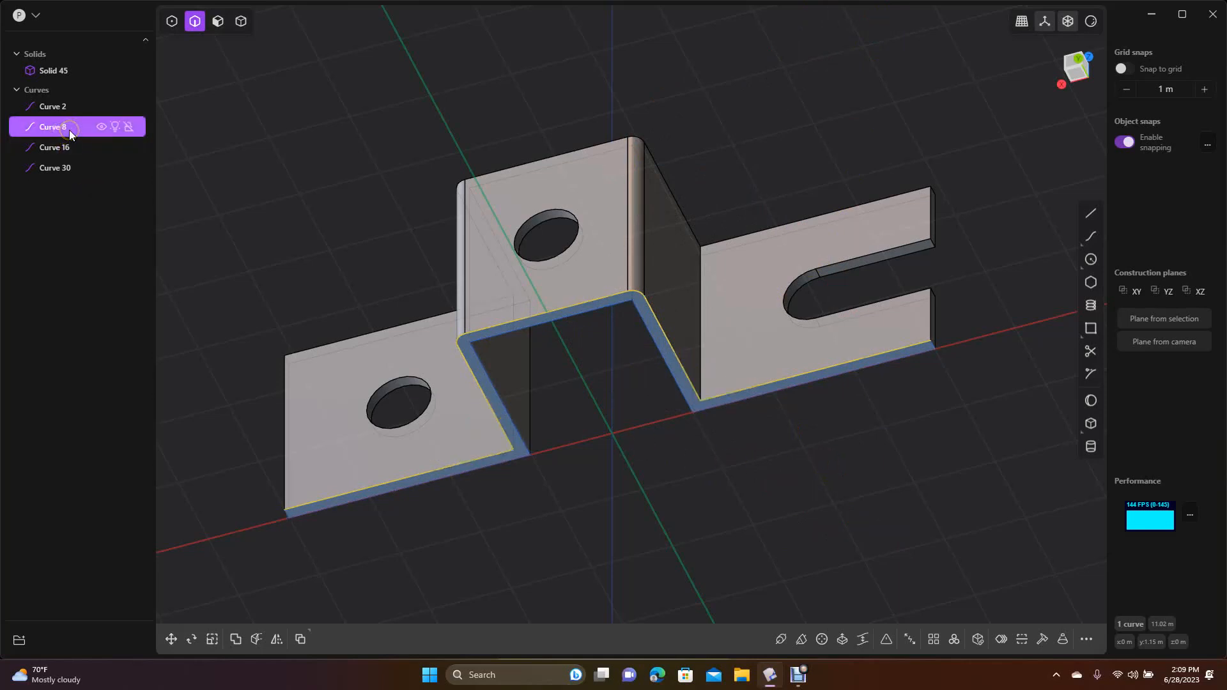
Delete the profile curve Curve 8.
key("Delete")
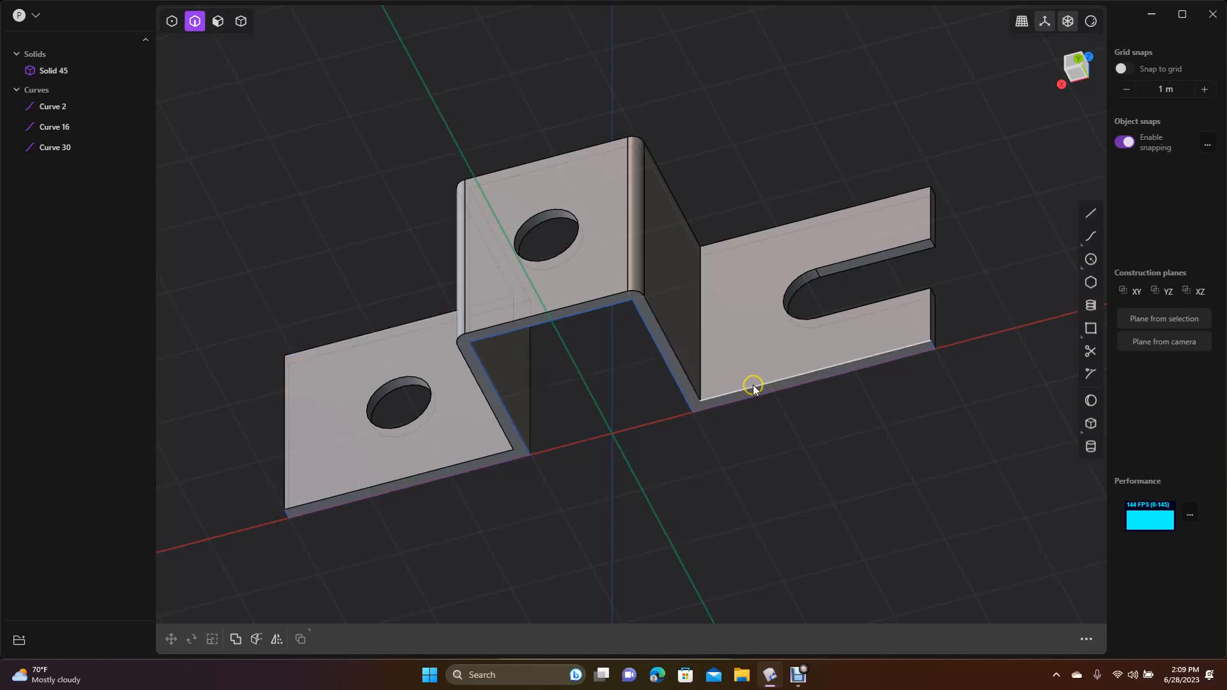
left_click(932, 345)
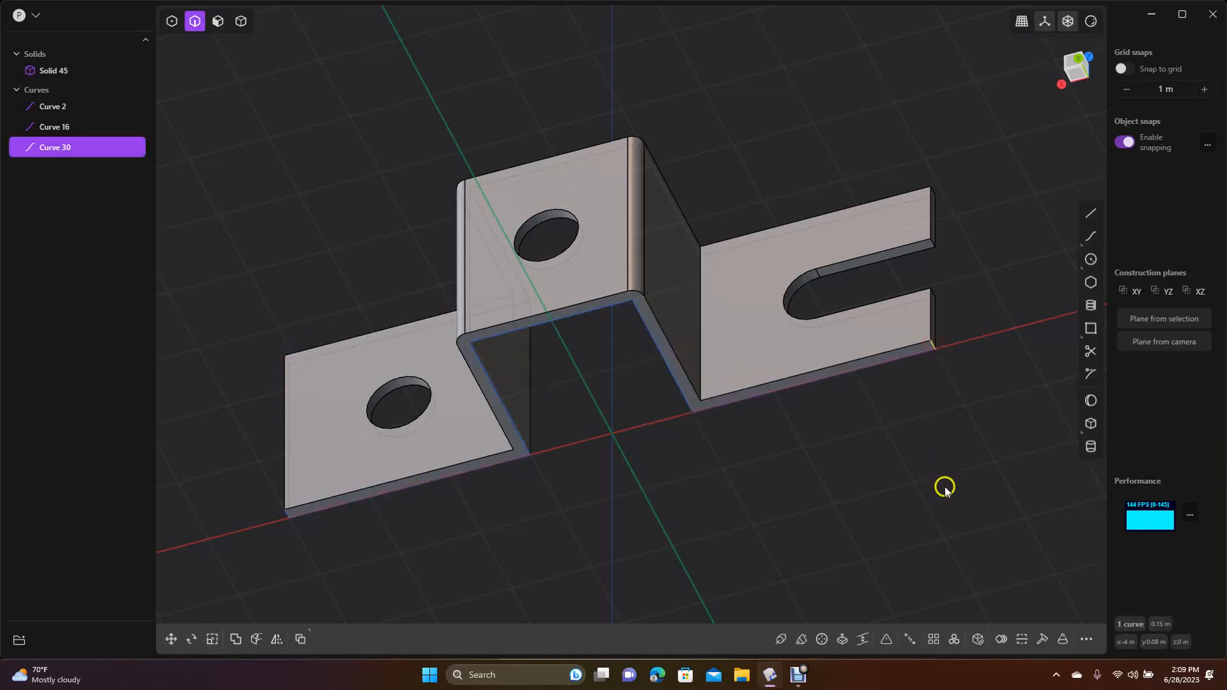
left_click(886, 640)
left_click(947, 360)
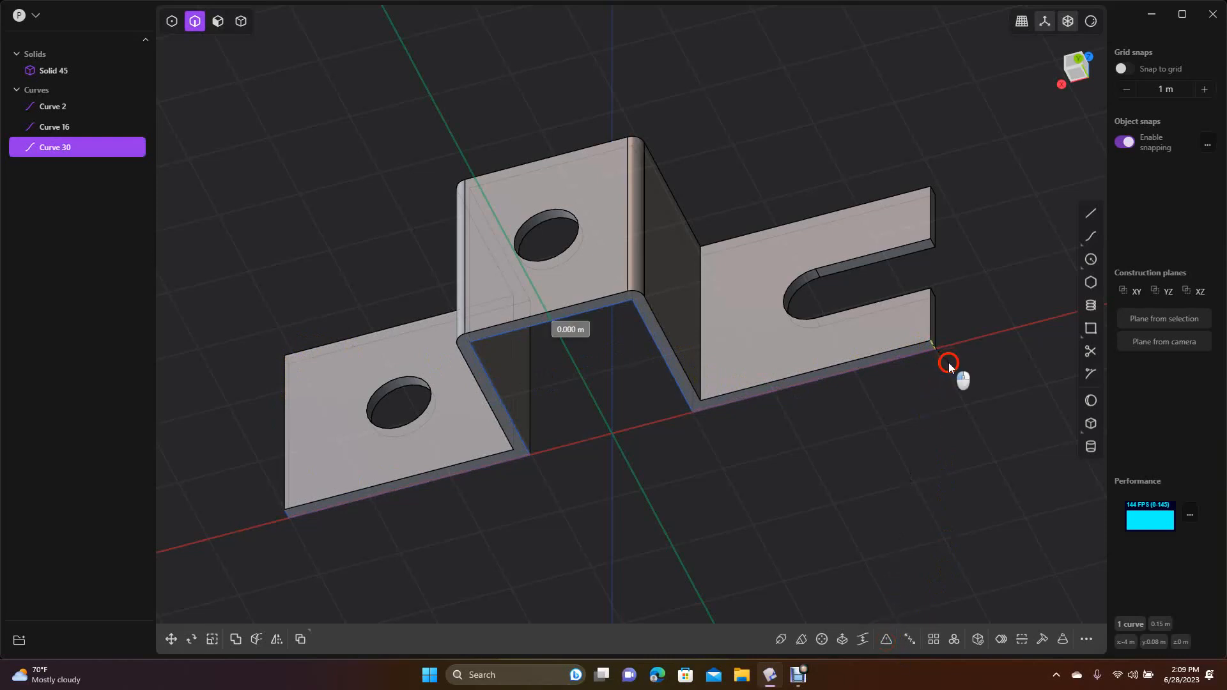
left_click(963, 383)
left_click(849, 458)
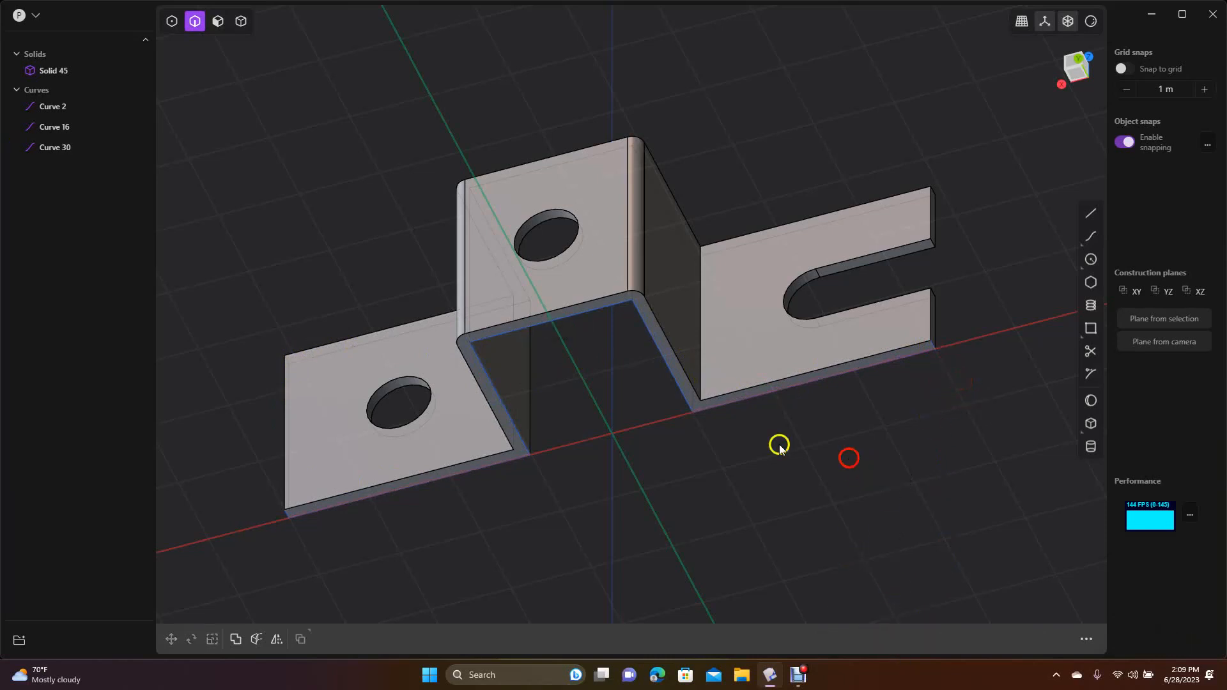
Try to break the raised section's outer profile edge with a Fillet distance of about -0.049 m, and undo it.
left_click(534, 315)
key("f")
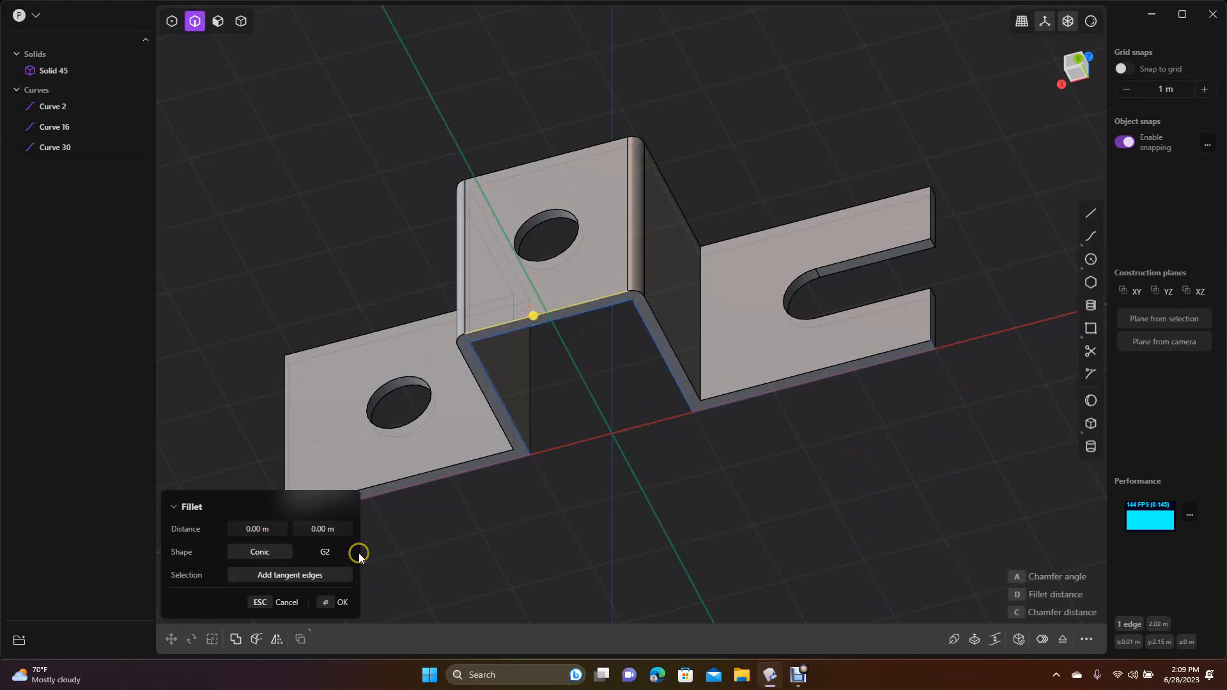
left_click_drag(534, 315, 535, 320)
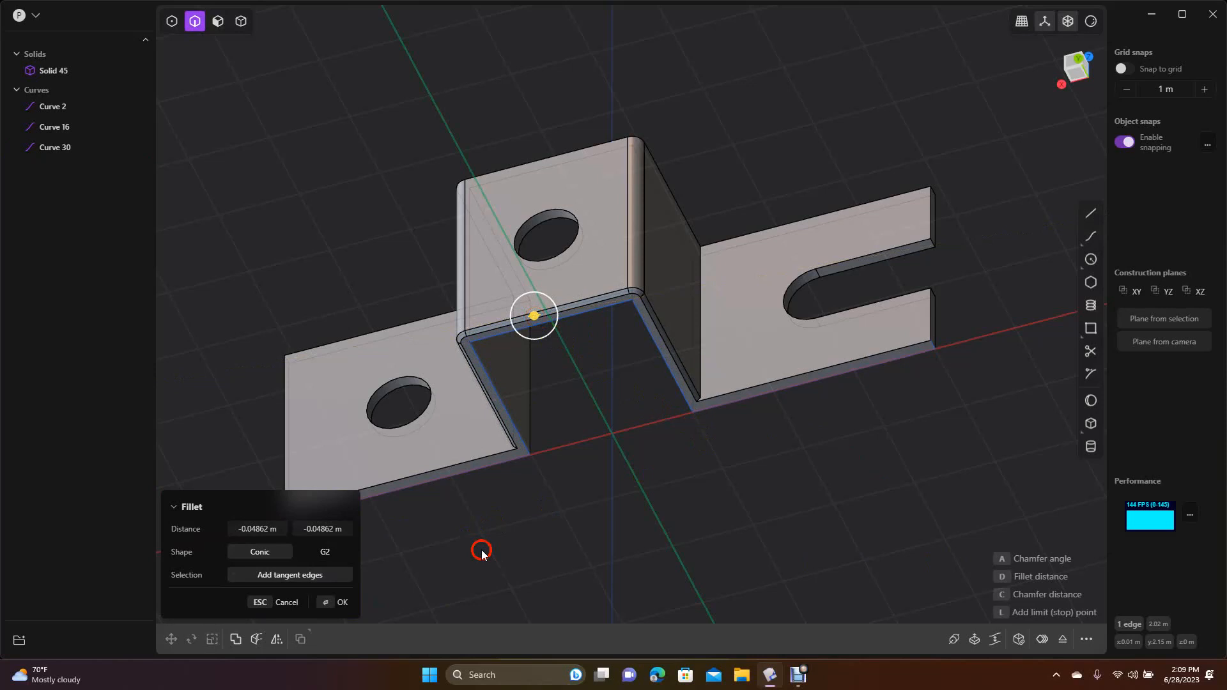
left_click(344, 599)
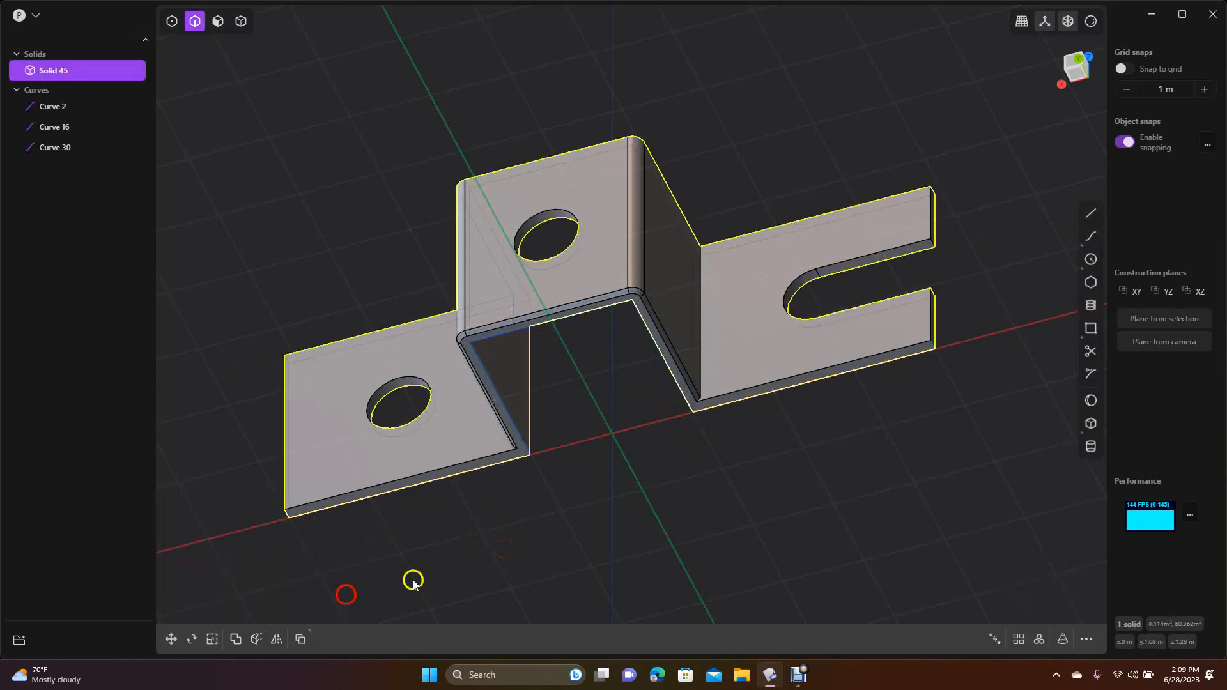
left_click(570, 540)
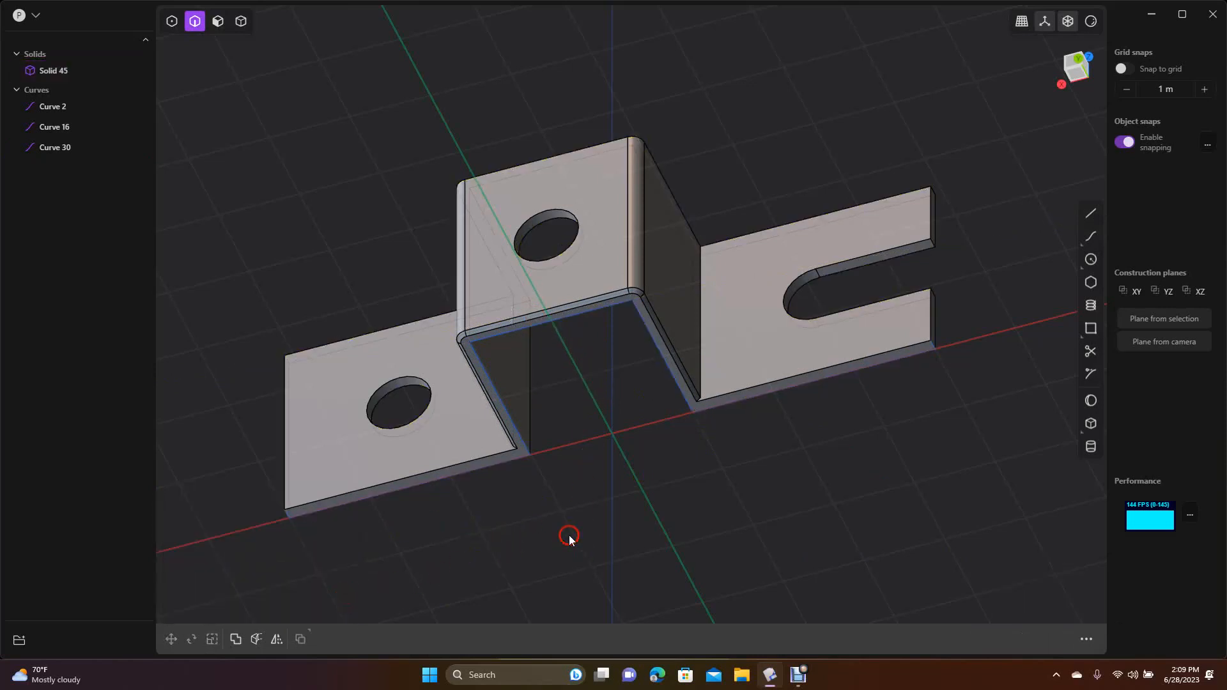
key("ctrl+z")
key("ctrl+z")
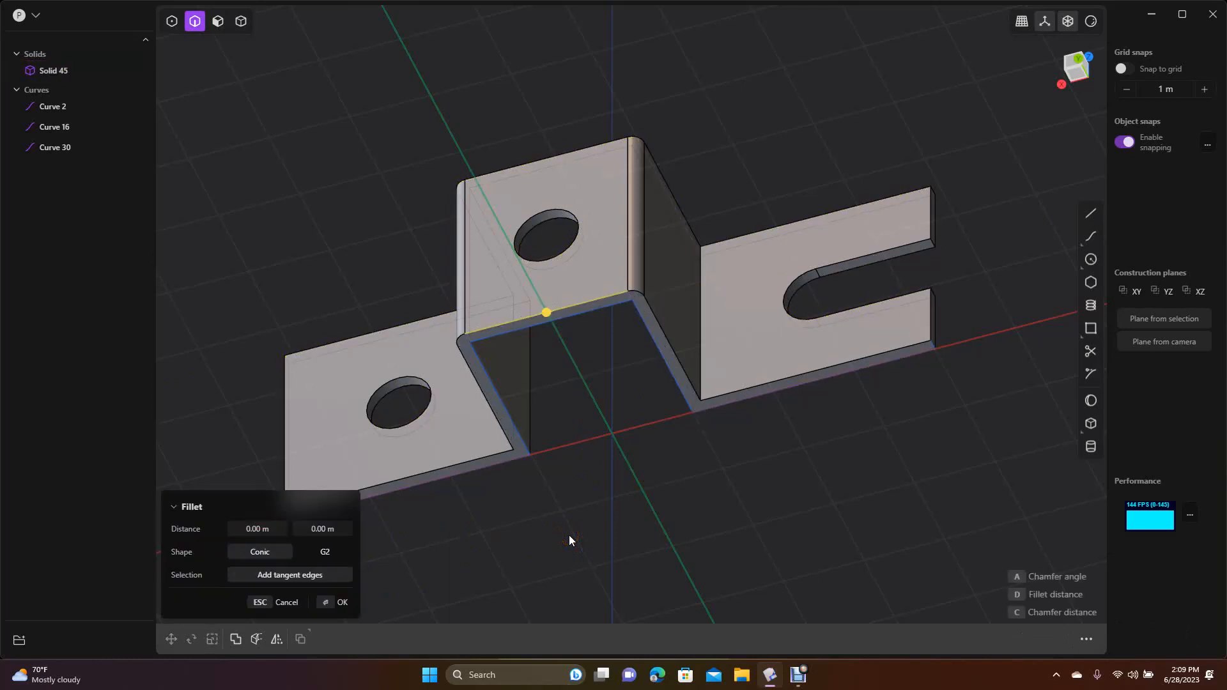
left_click(780, 471)
Try a Fillet distance of about -0.118 m on the slotted flange's long outer edge, and cancel it.
left_click(795, 375)
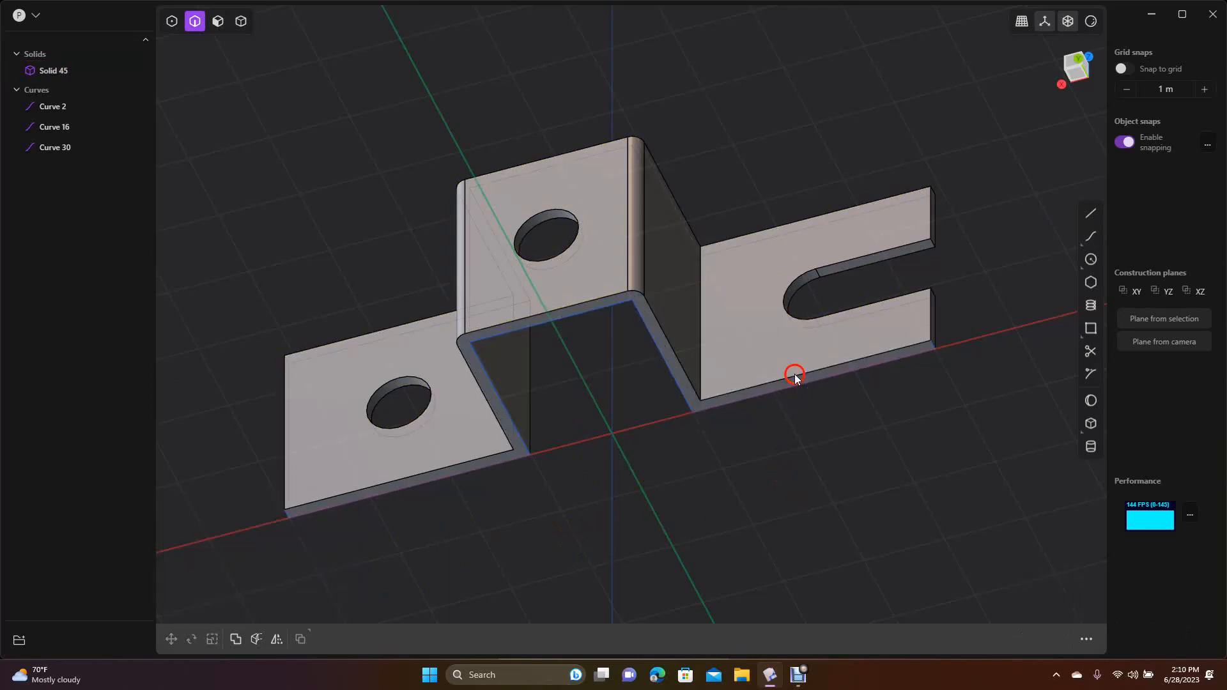
key("f")
mouse_move(795, 377)
left_mouse_down()
mouse_move(789, 358)
mouse_move(799, 393)
left_mouse_up()
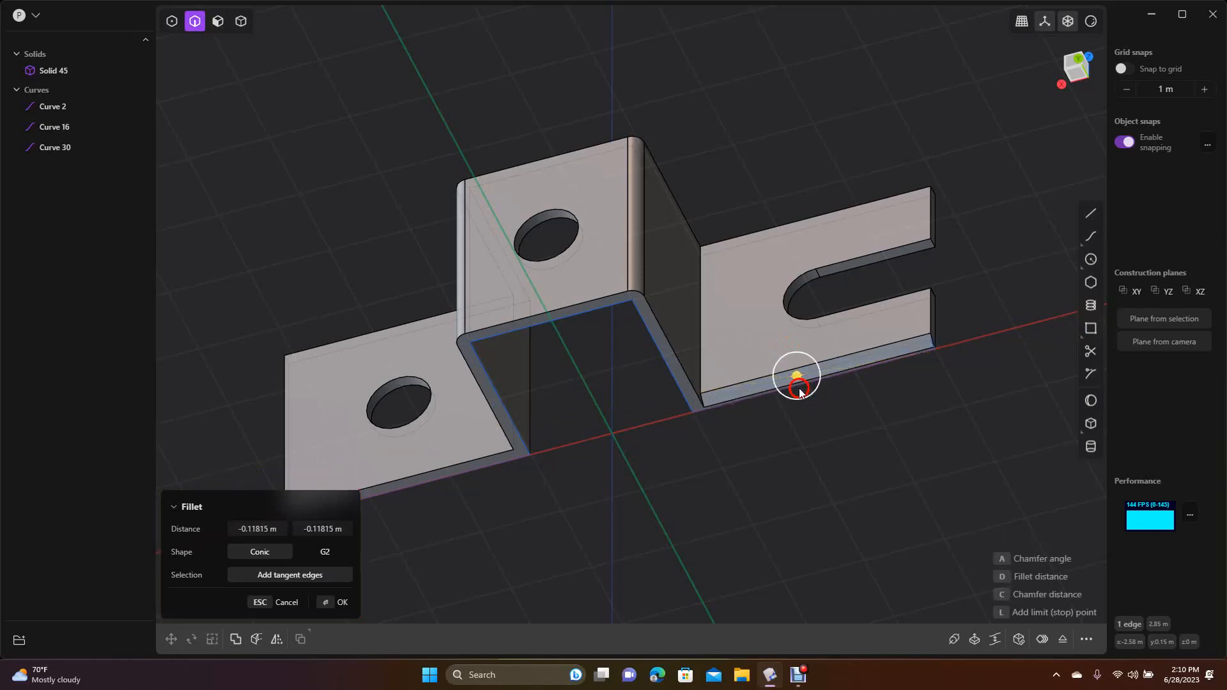
left_click(808, 446)
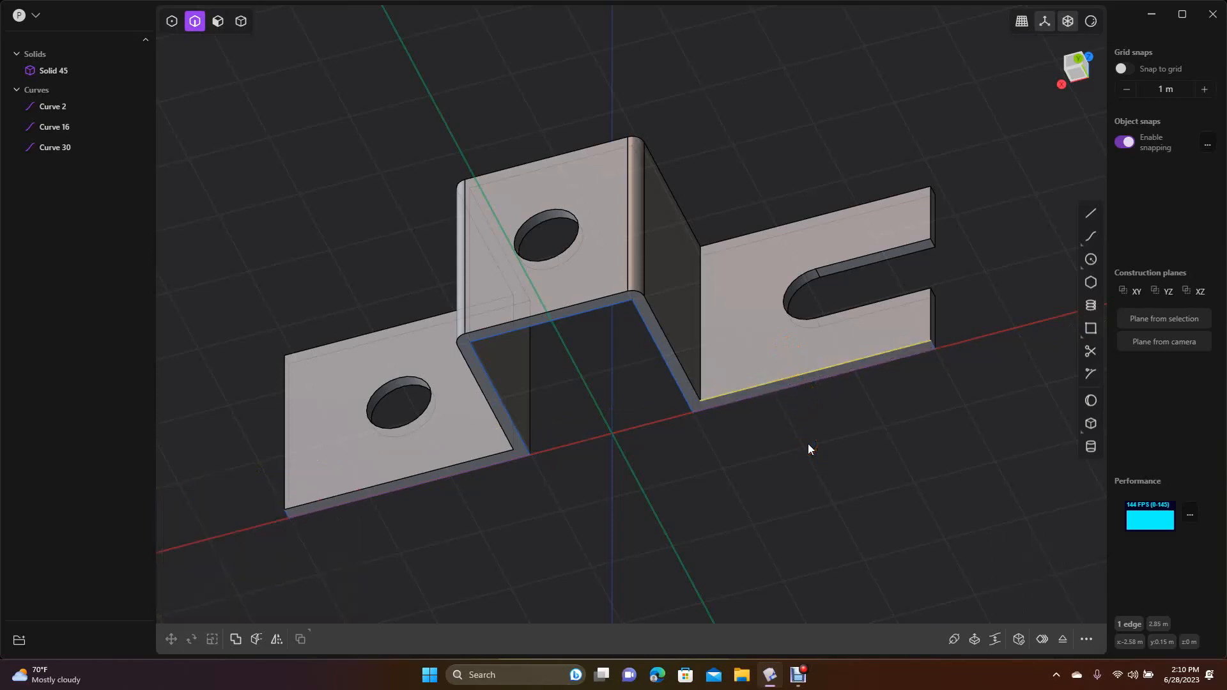
left_click(879, 411)
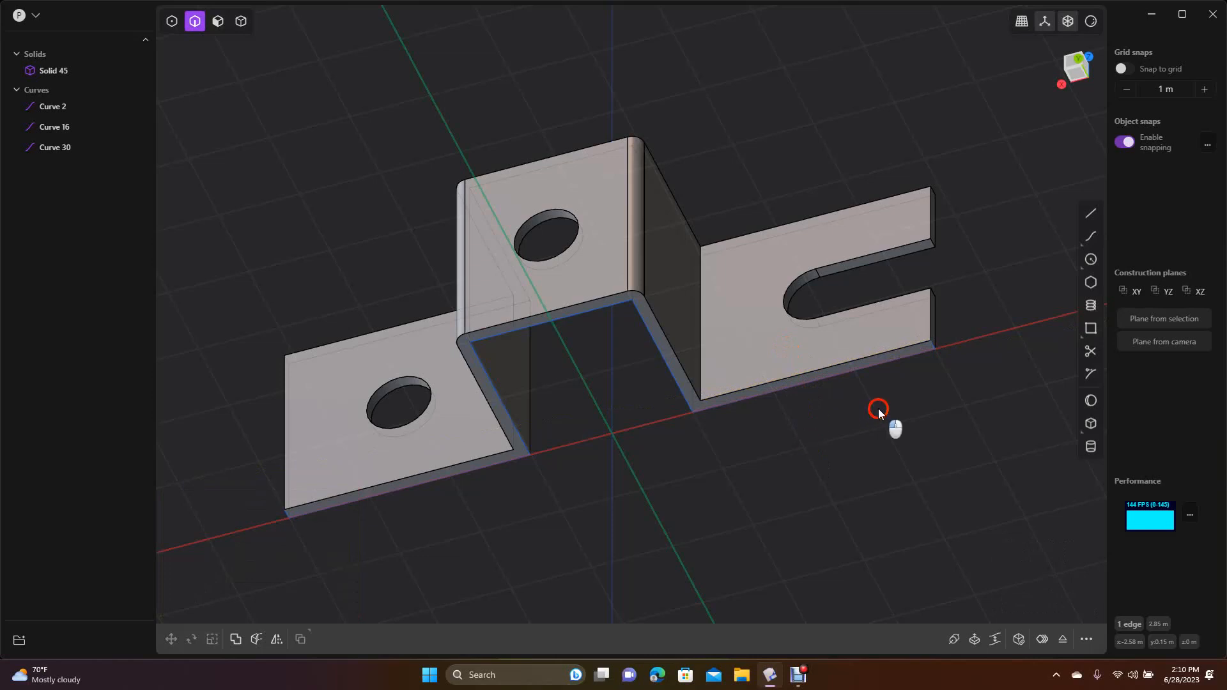
Try to fillet the short end edge beside the open slot by about 0.068 m, and clear the selection.
left_click(933, 347)
left_click(932, 350)
left_click(947, 350)
left_click(932, 345)
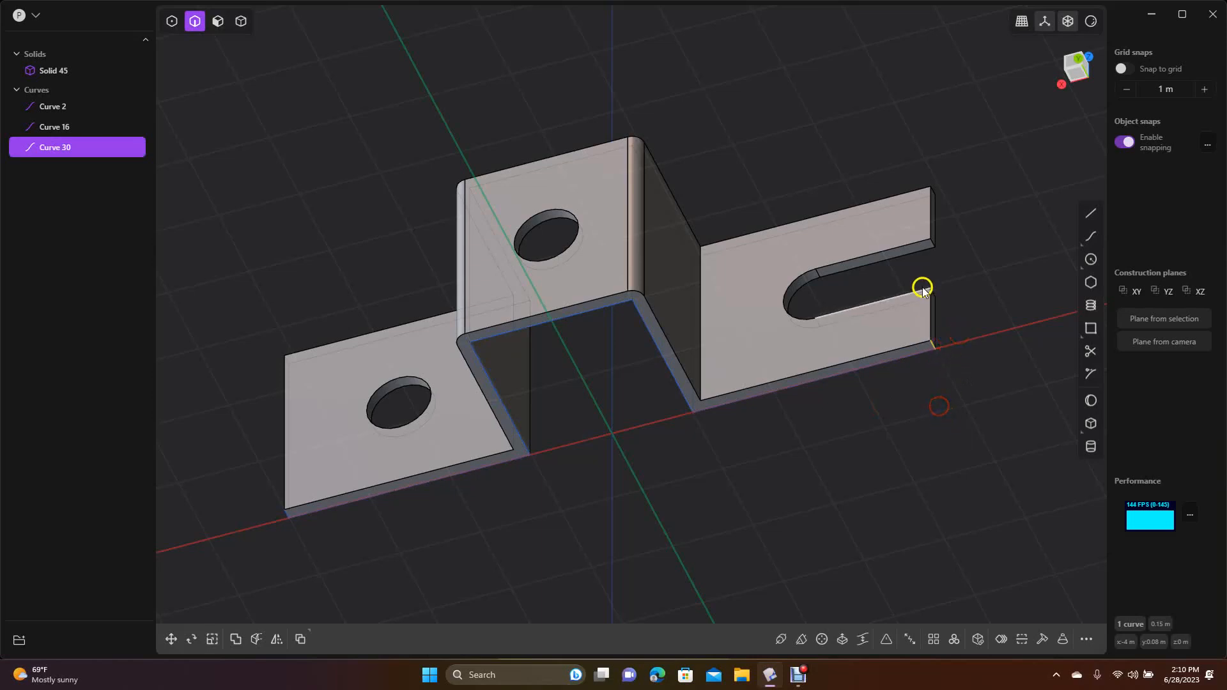
left_click(929, 317)
key("f")
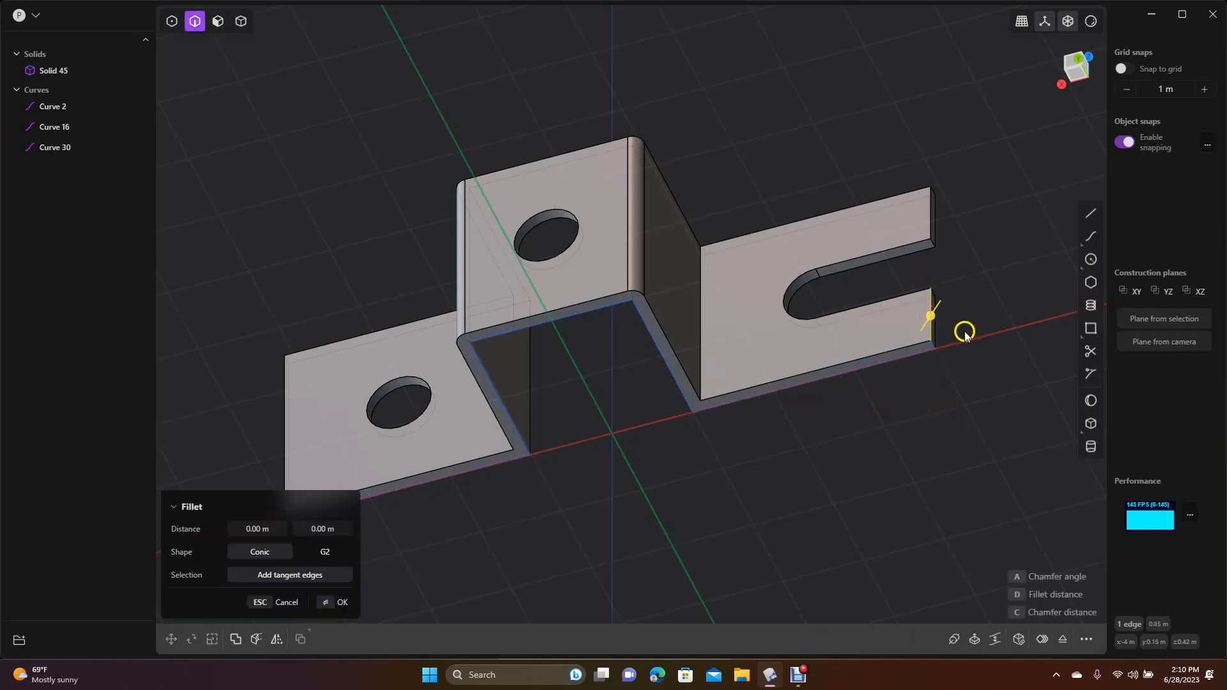
left_click_drag(930, 314, 973, 367)
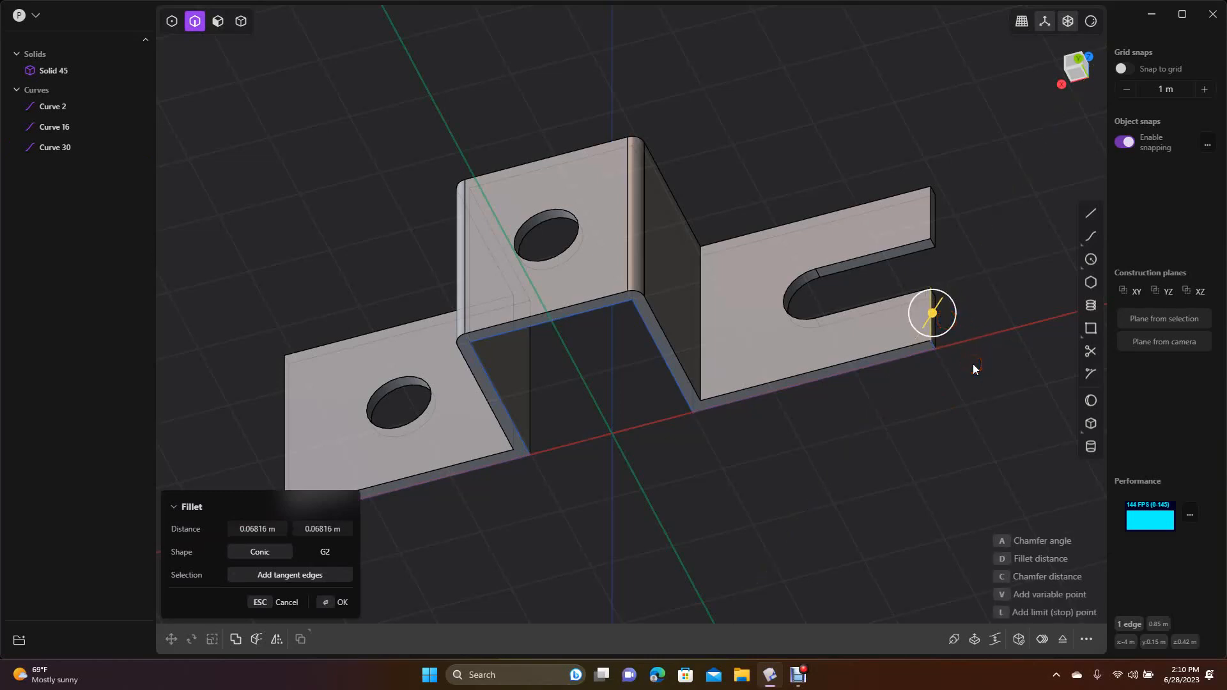
key("Return")
left_click(972, 366)
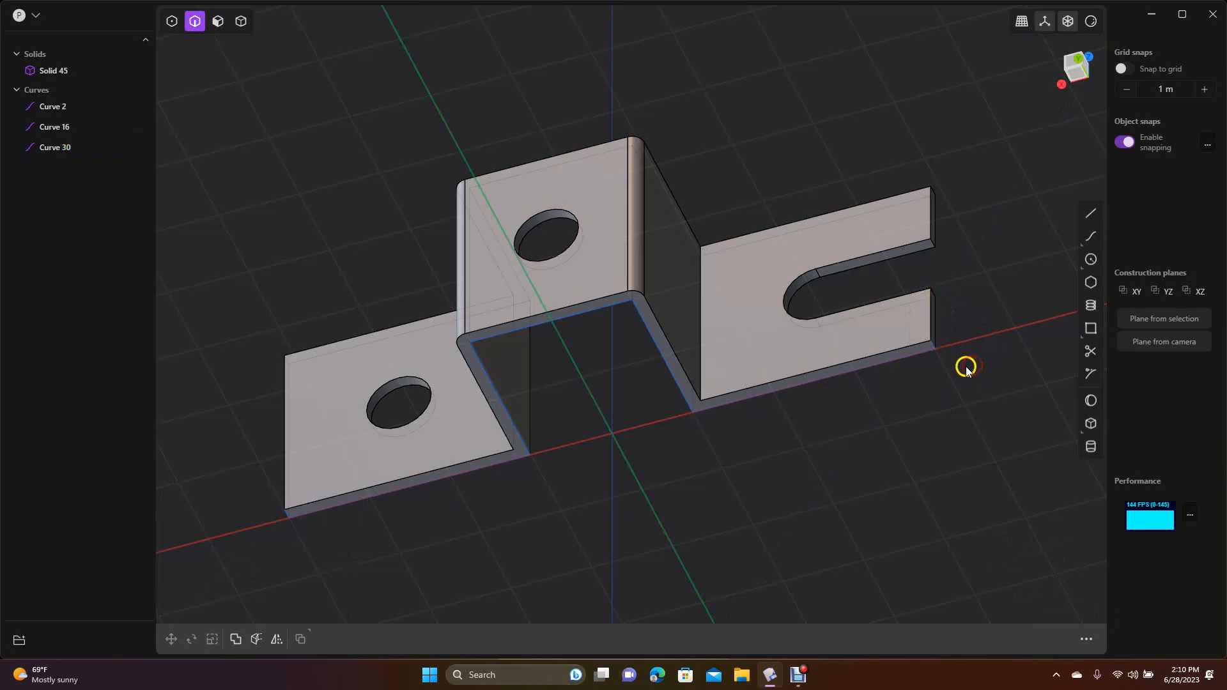
left_click(934, 348)
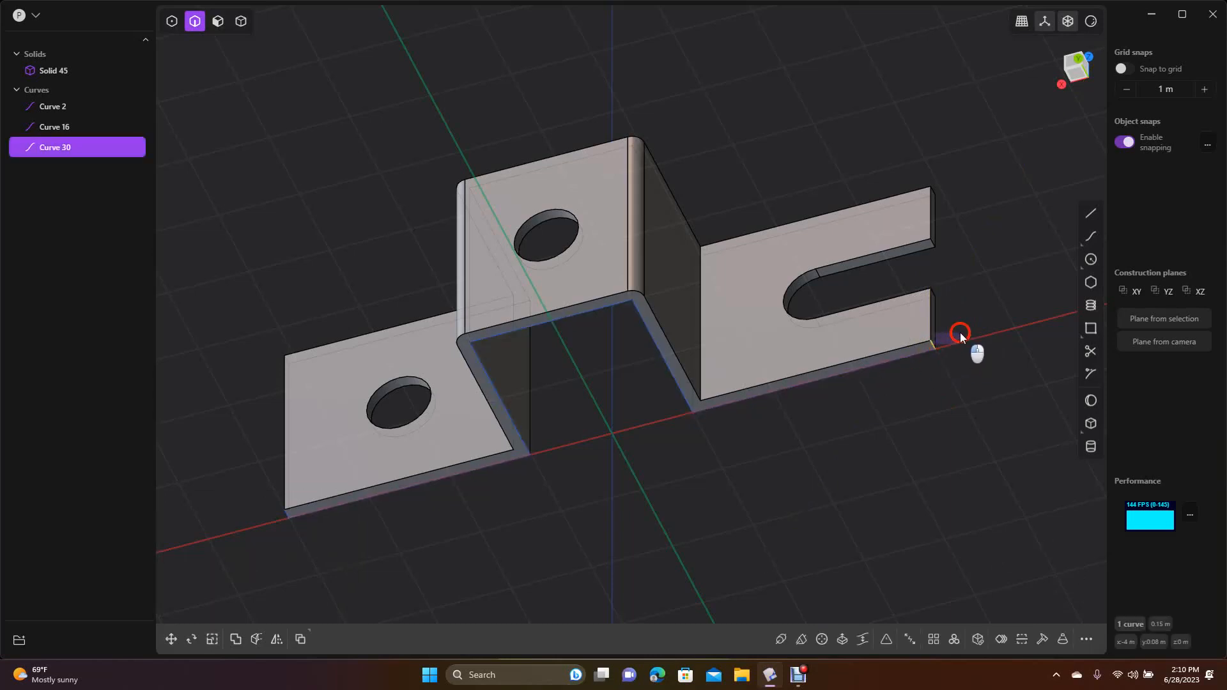
left_click(288, 517)
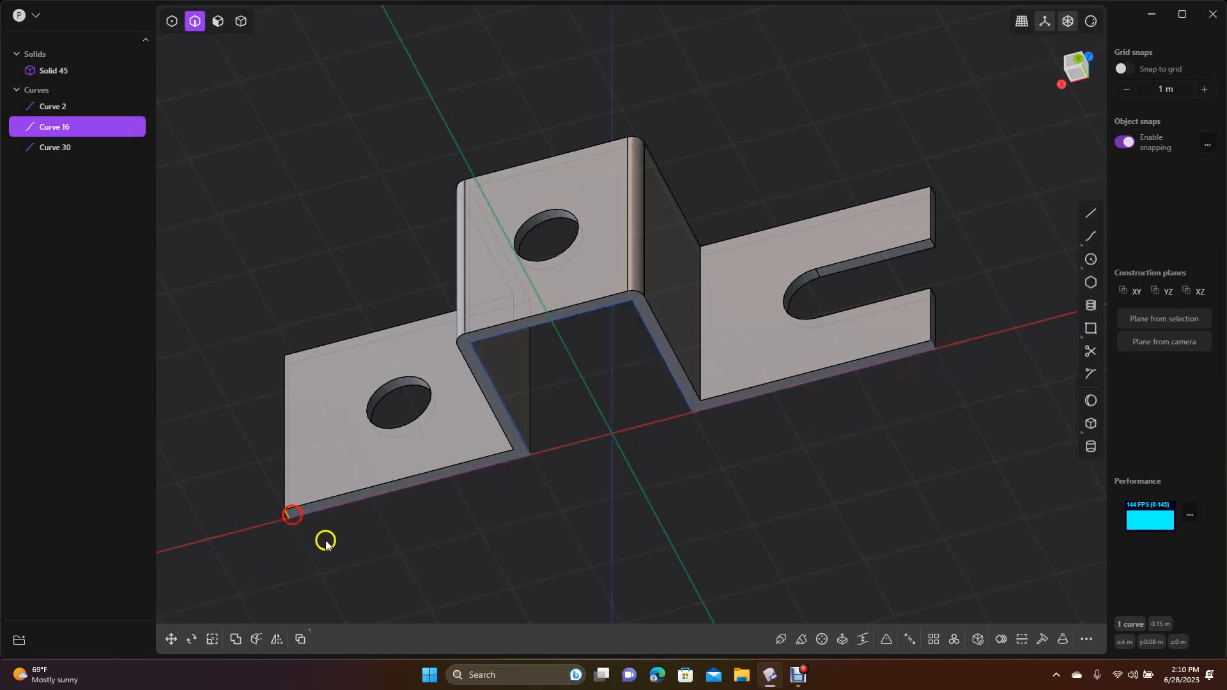
left_click(354, 561)
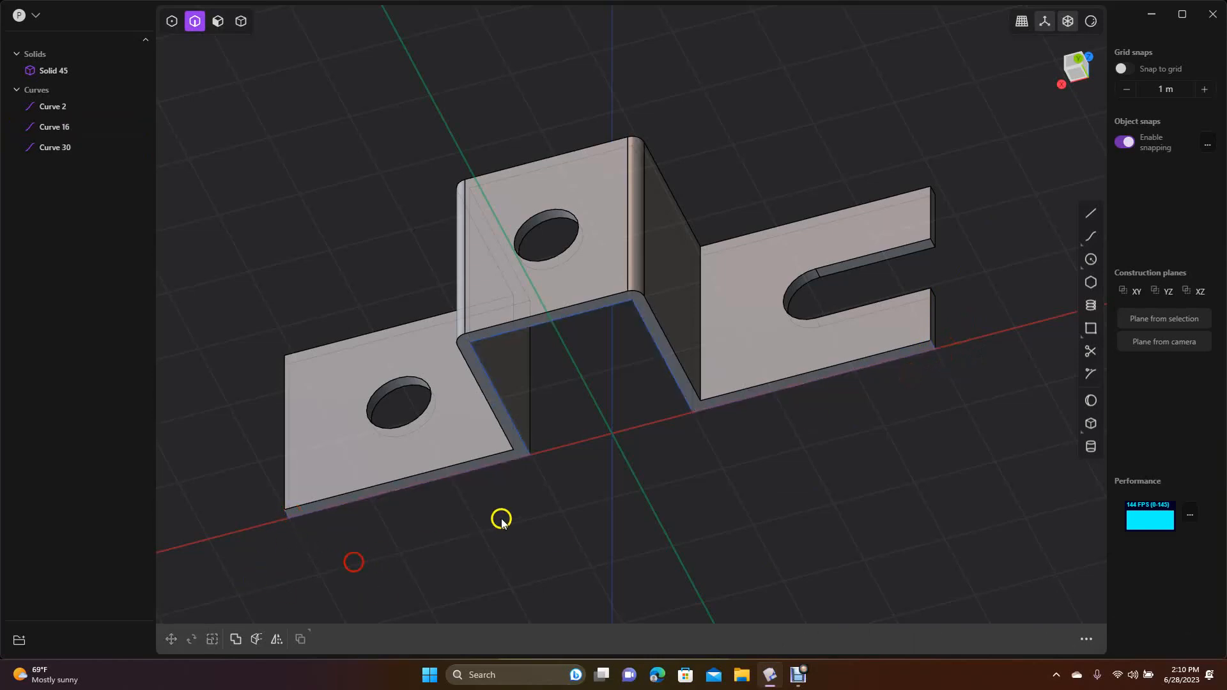
left_click(484, 470)
left_click(554, 531)
Fillet the inside bend edge where the leg meets the slotted flange, and clear the selection.
left_click(700, 326)
key("f")
left_click_drag(703, 322, 718, 328)
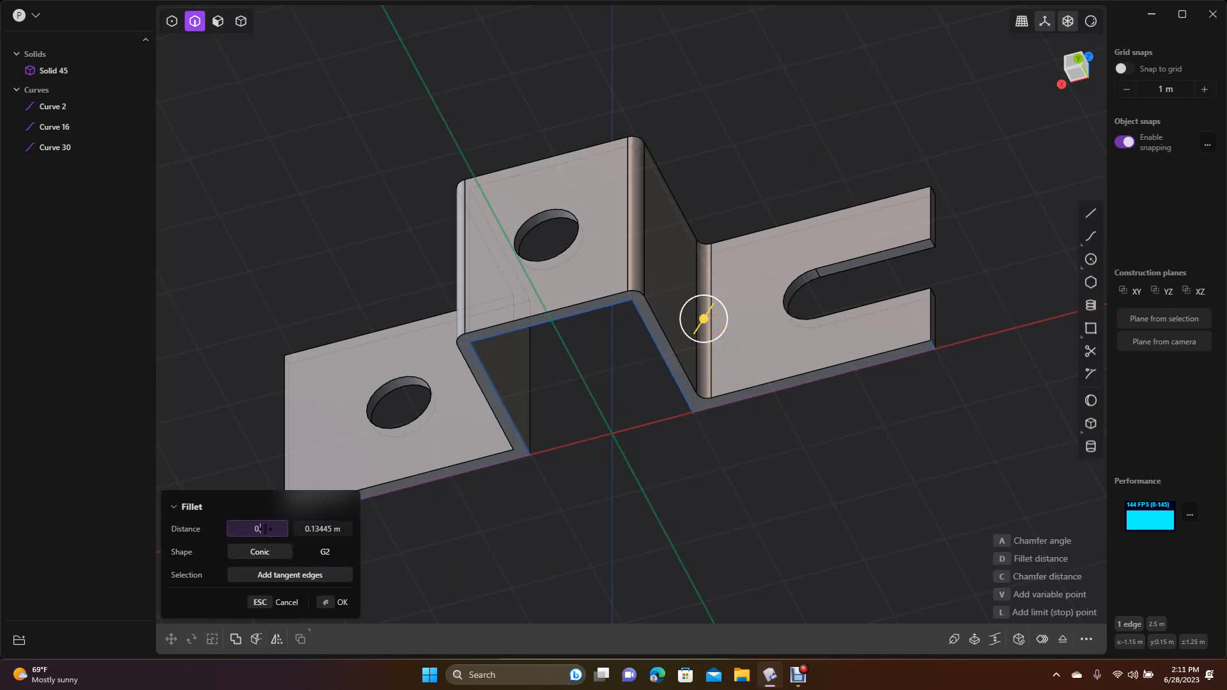
key("Return")
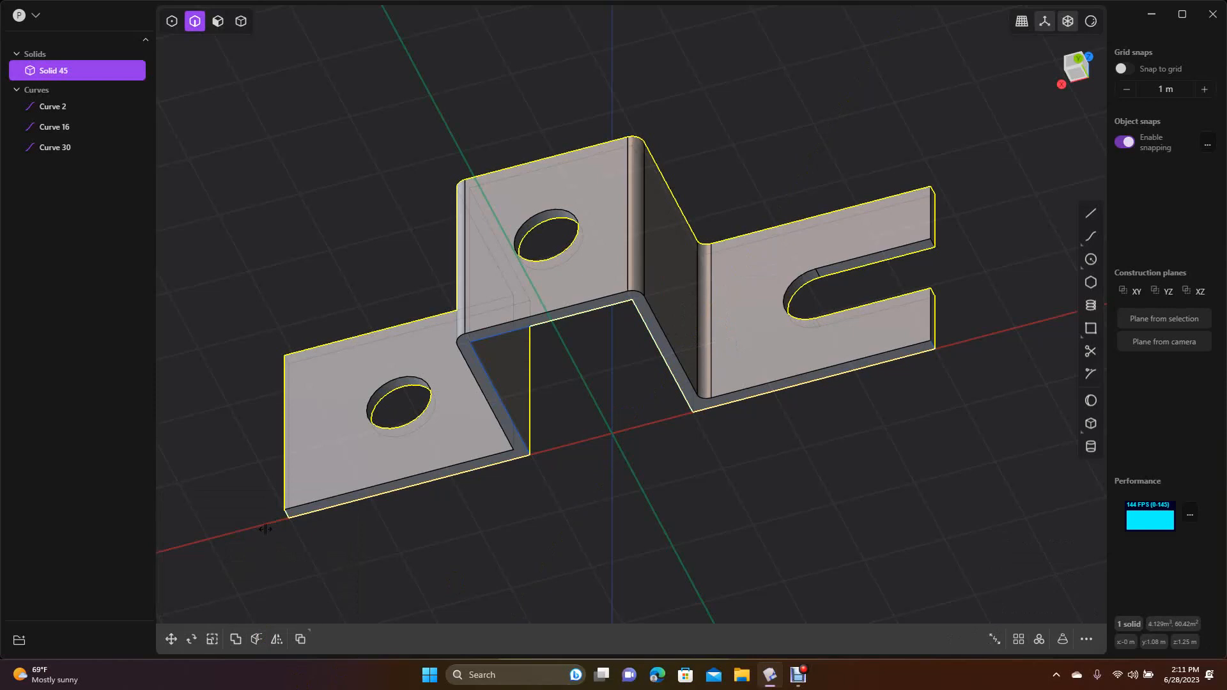
left_click(445, 541)
Fillet the inside bend edge where the other leg meets the flange with the round hole at 0.1 m.
right_click_drag(445, 543, 508, 547)
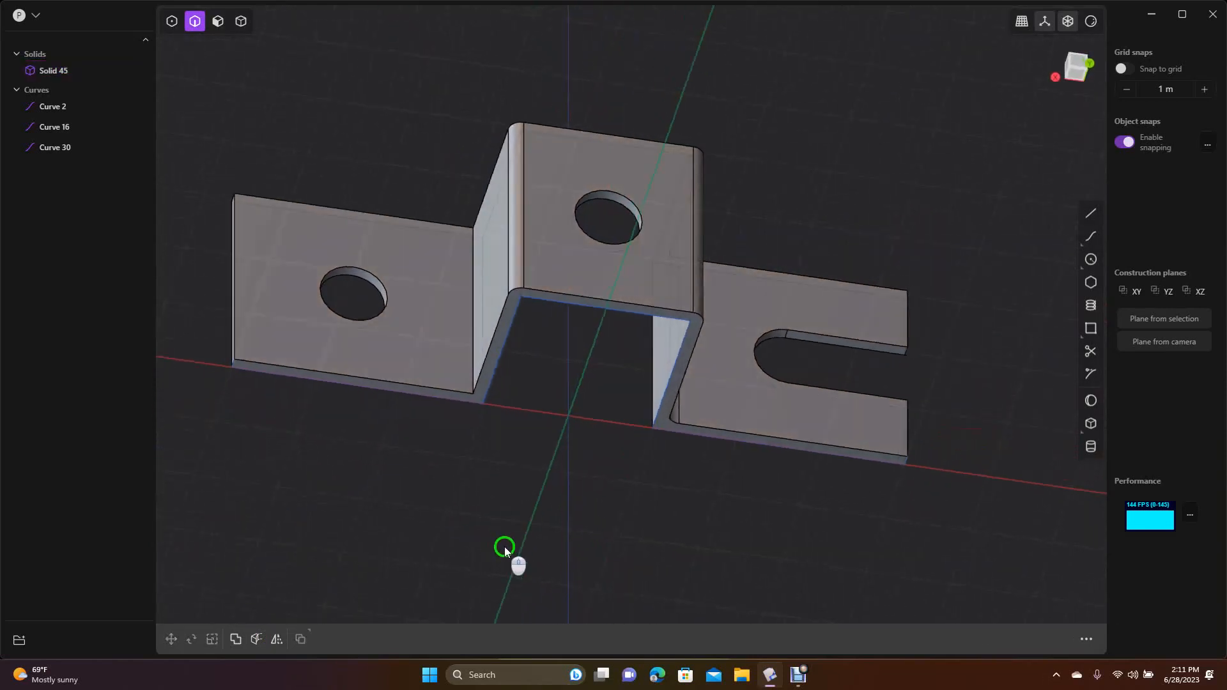
left_click(471, 304)
key("f")
left_click_drag(471, 304, 465, 308)
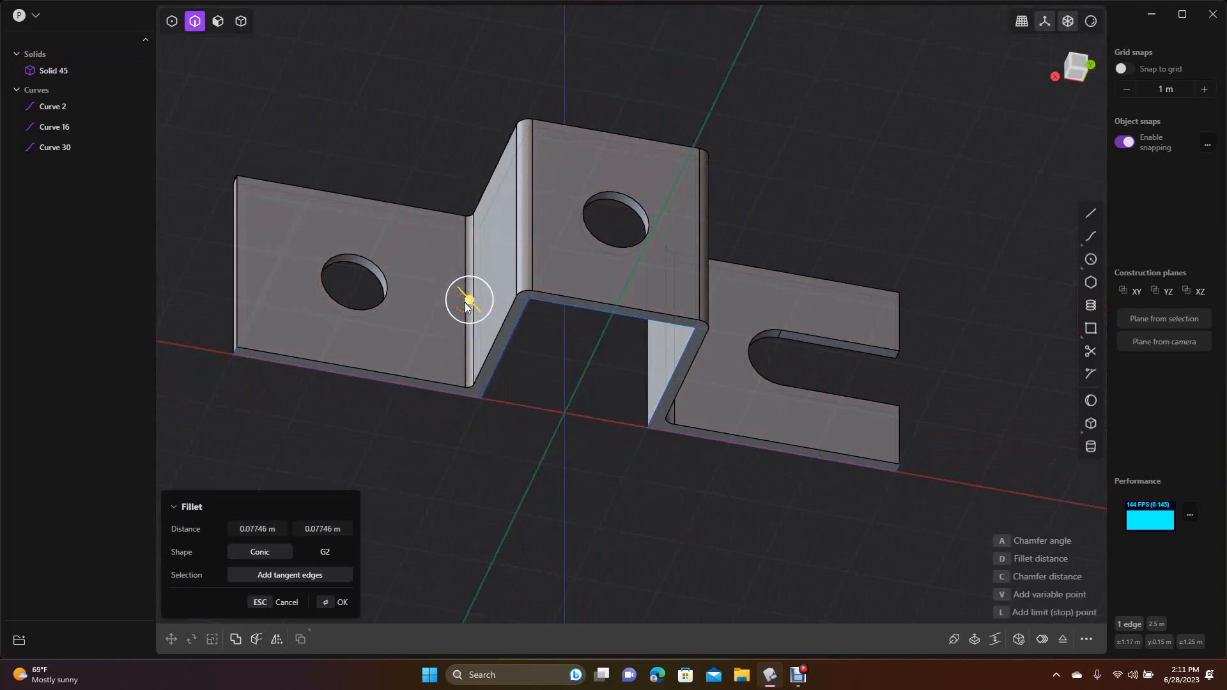
key("5")
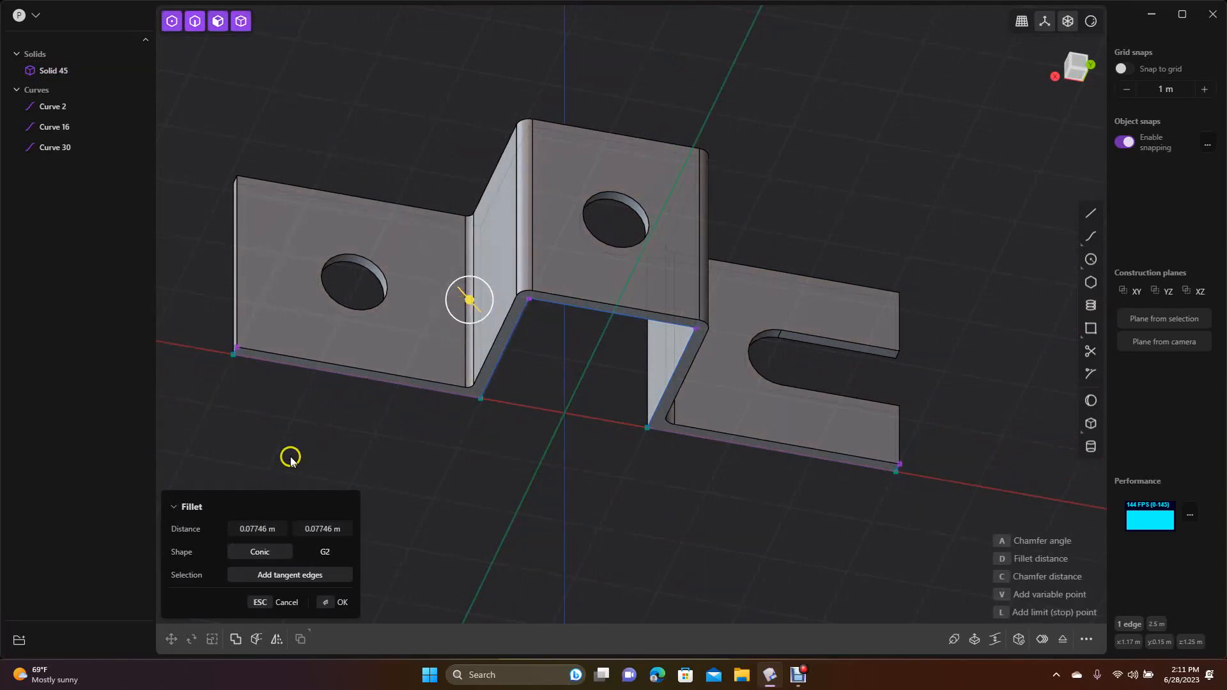
left_click(252, 525)
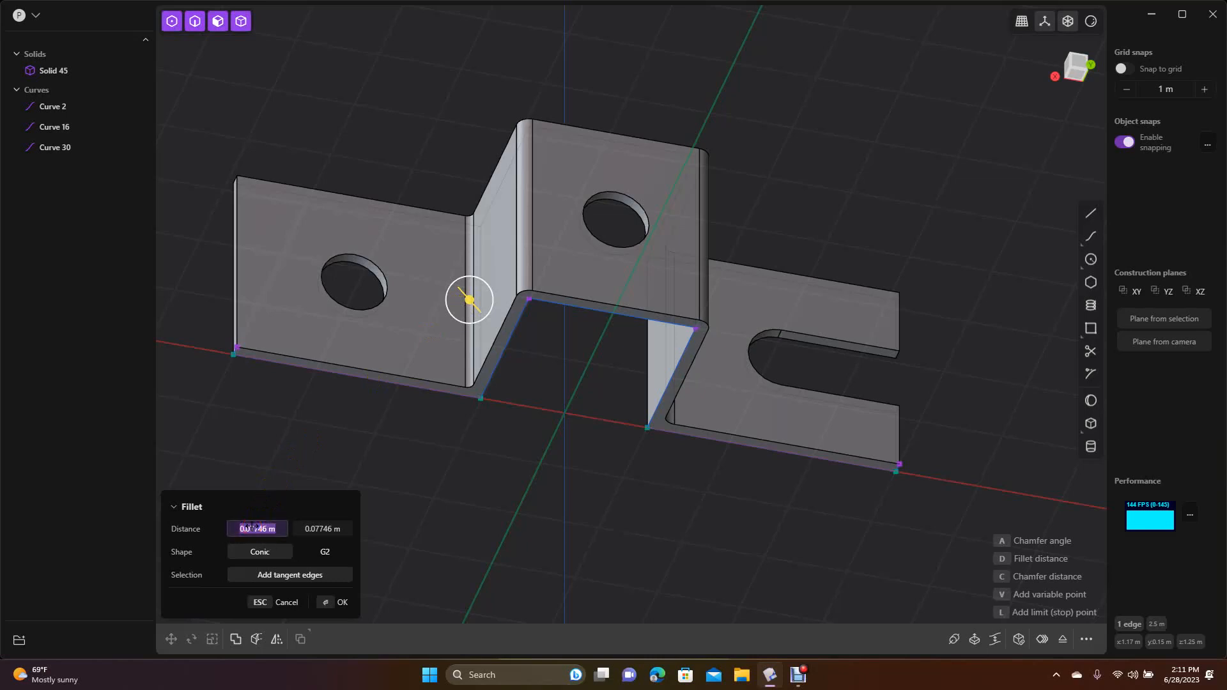
type("0.1")
key("Return")
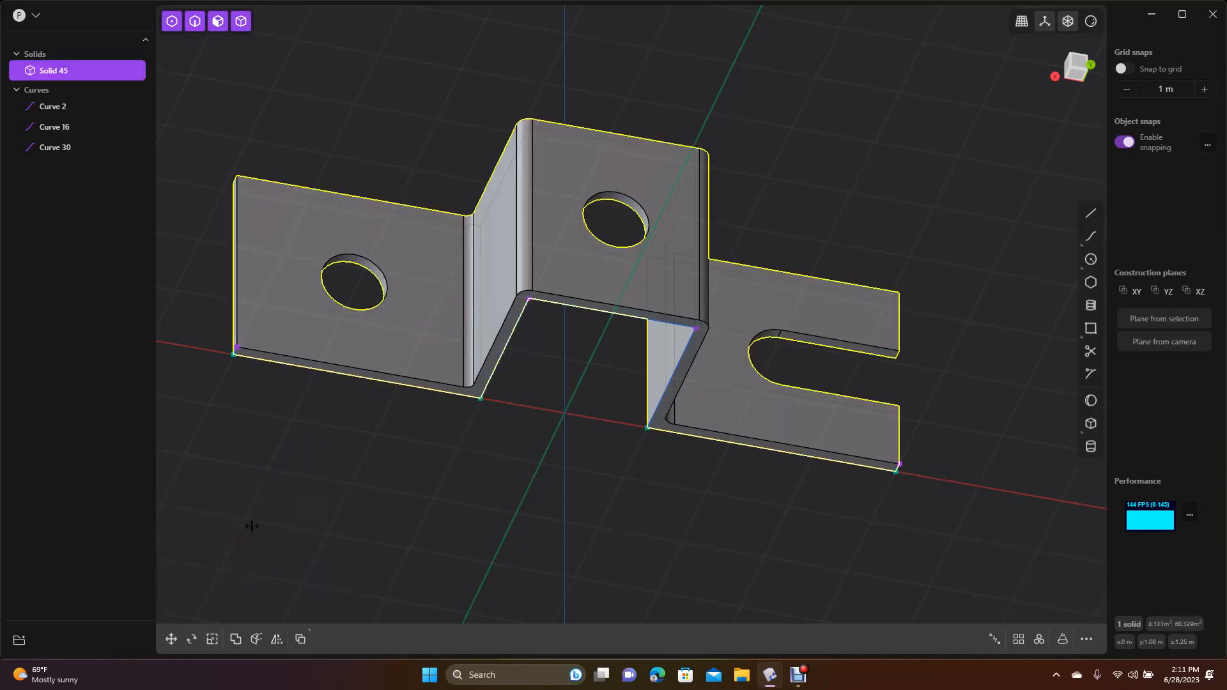
left_click(646, 529)
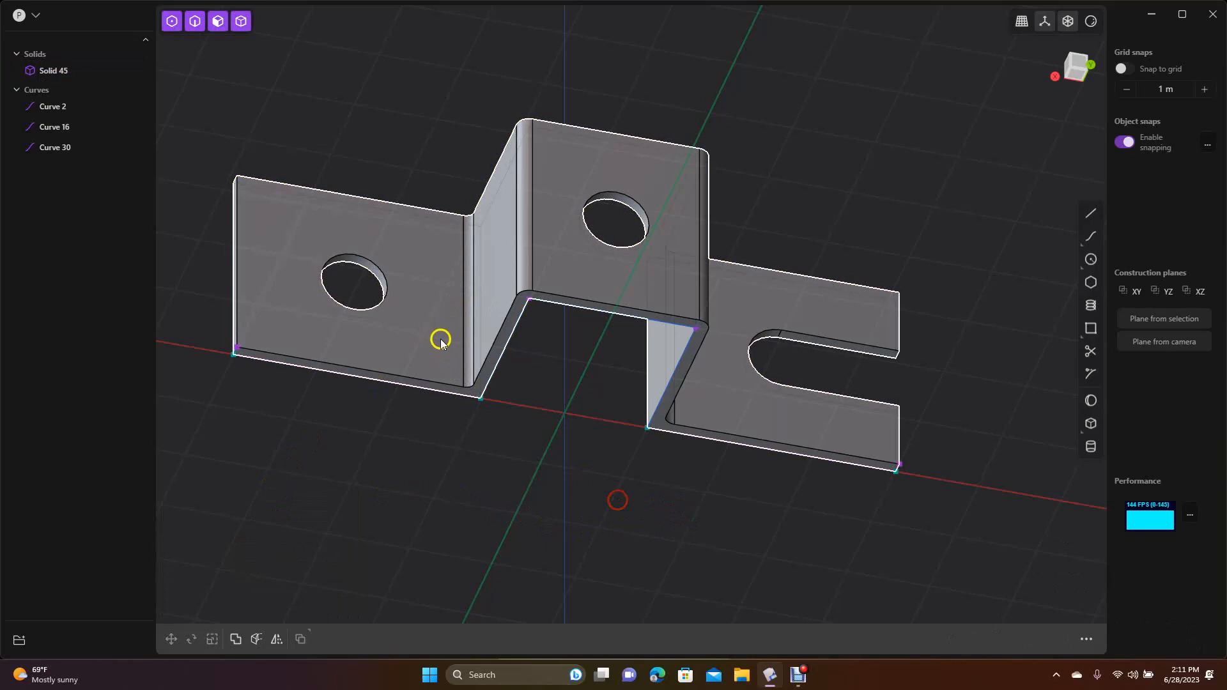
Examine the bracket's filleted bends and its end profile from several angles.
middle_click_drag(479, 460, 412, 403)
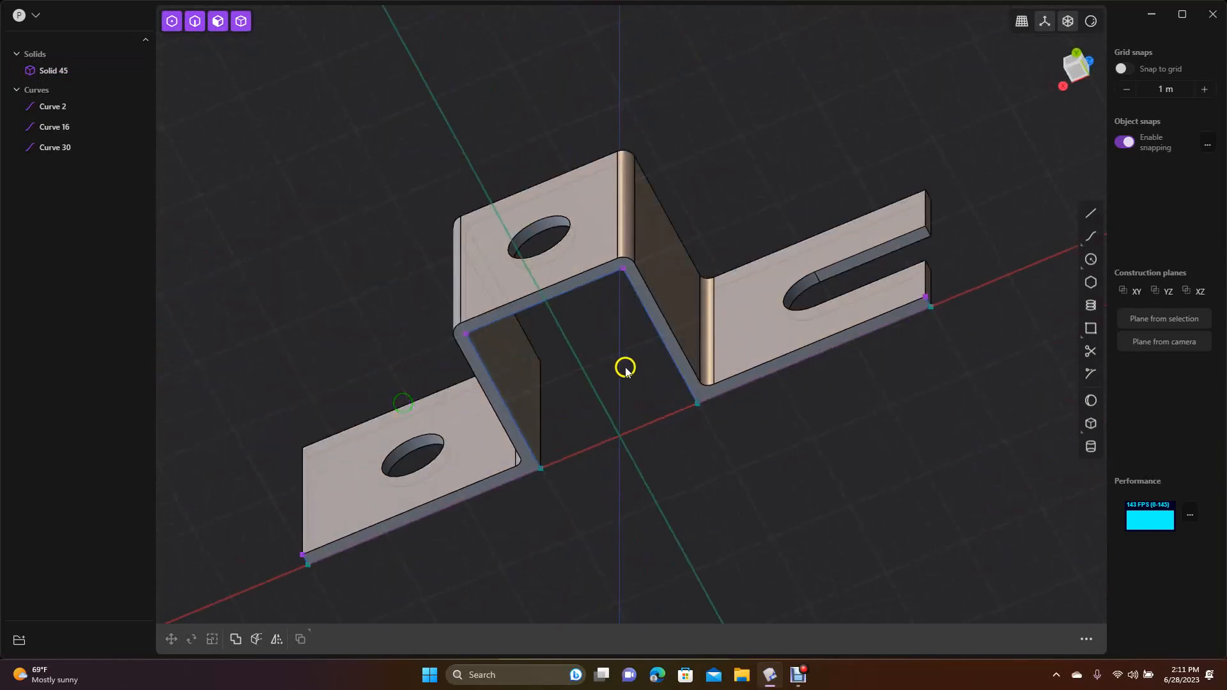
middle_click_drag(598, 371, 649, 60)
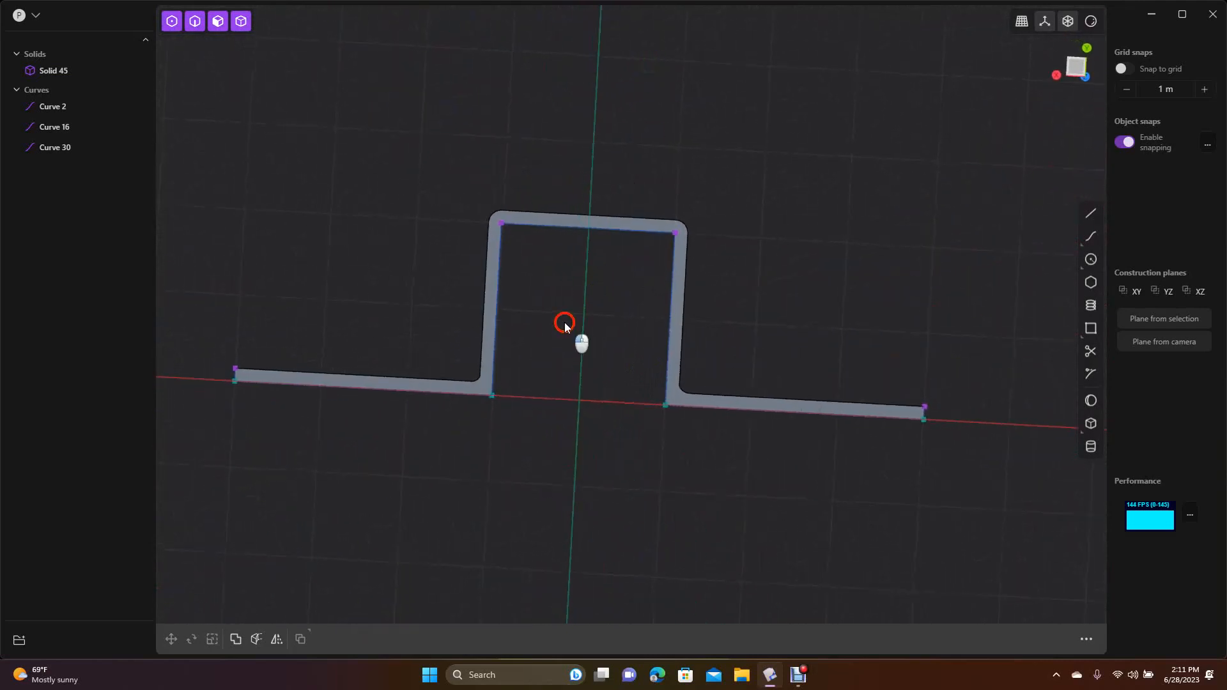
middle_click_drag(552, 275, 571, 190)
middle_click_drag(565, 248, 537, 212)
left_click(535, 516)
middle_click_drag(439, 131, 484, 181)
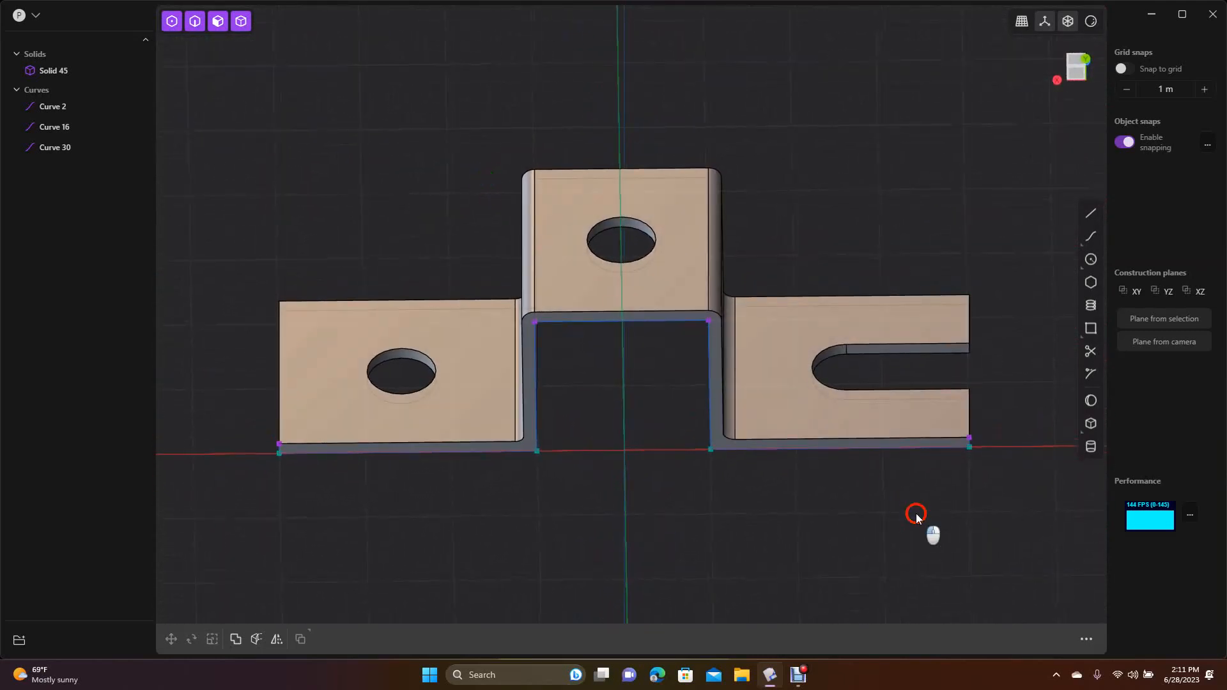
left_click(968, 450)
left_click(842, 351)
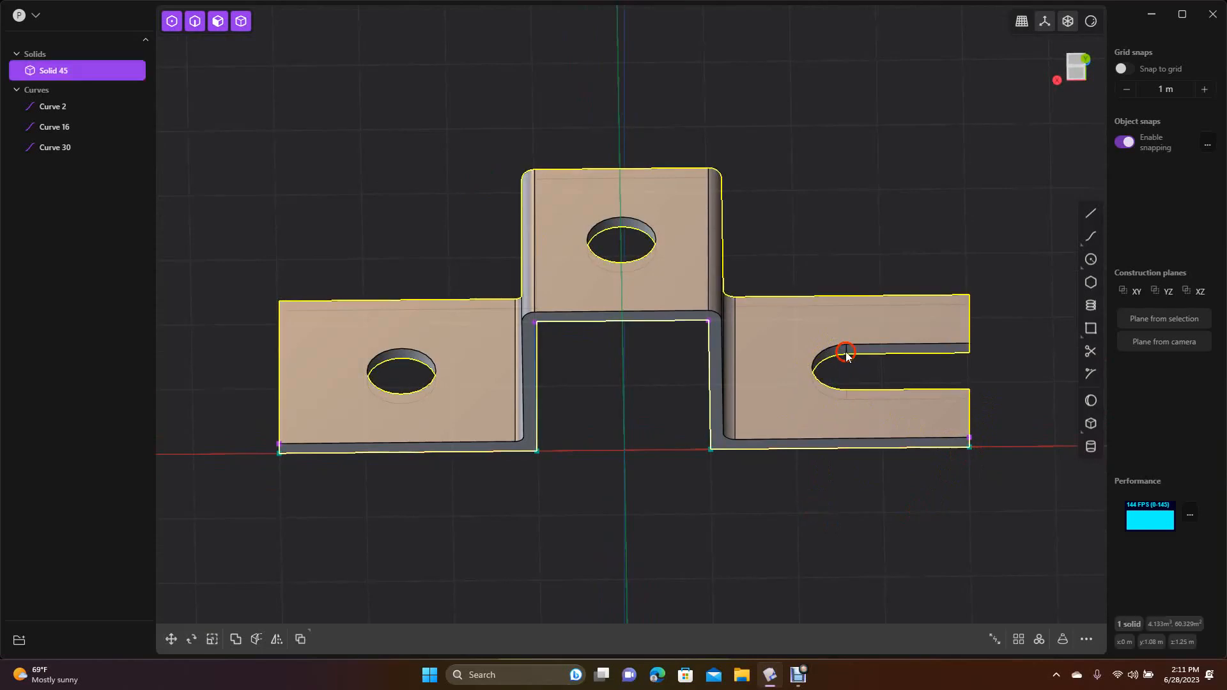
left_click(827, 350)
key("f")
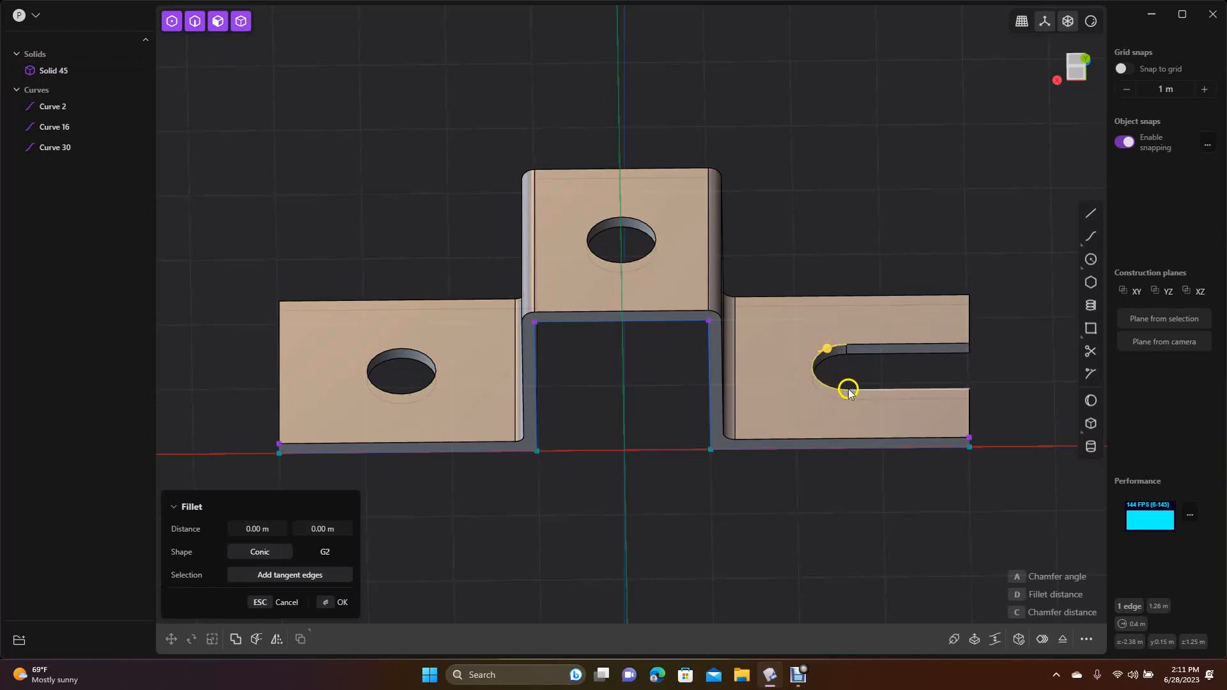
left_click(873, 390)
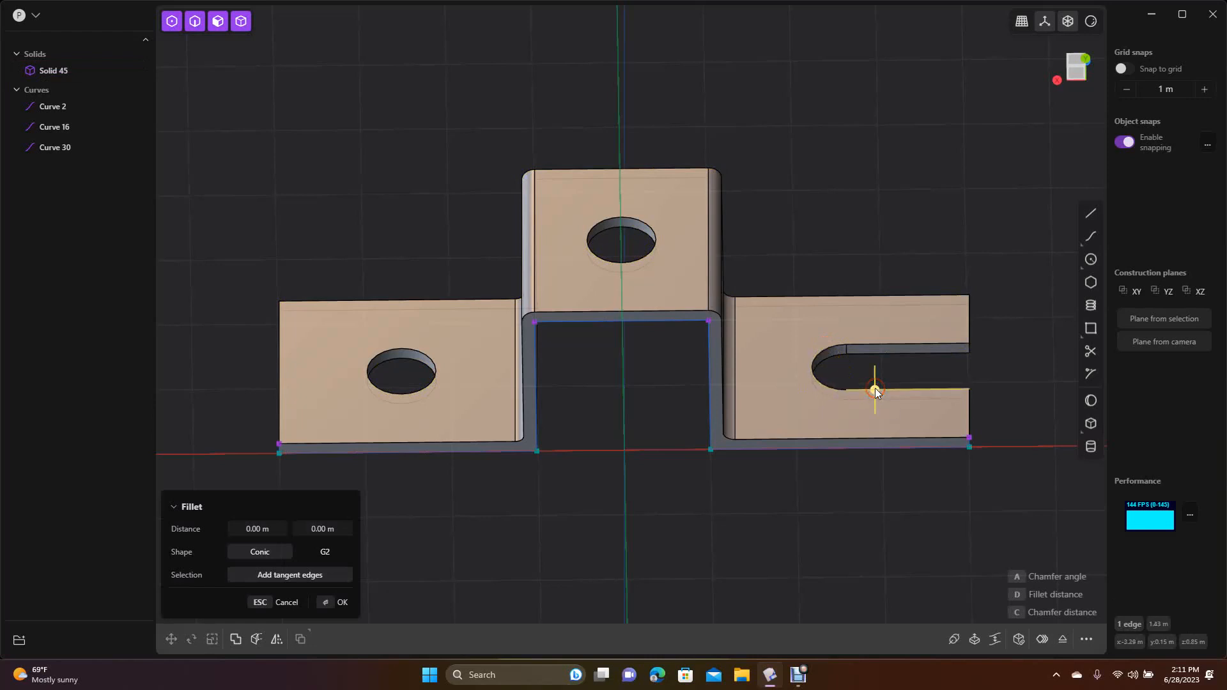
left_click(883, 459)
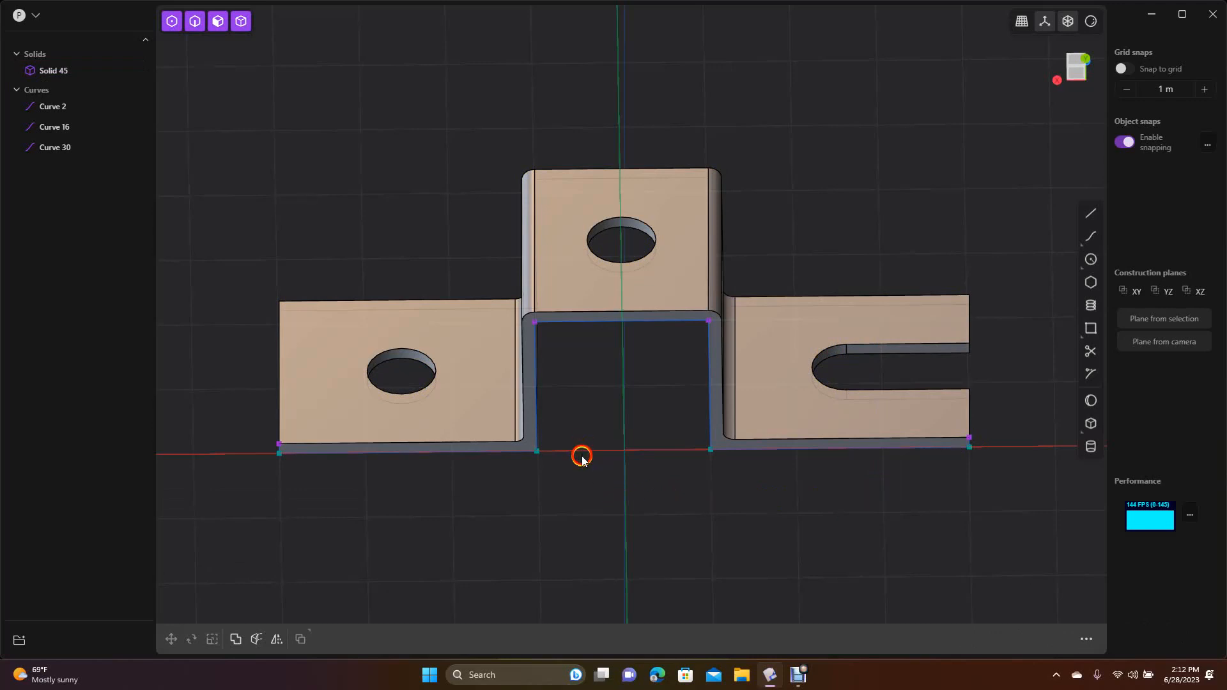
Delete the leftover hat-shaped profile curve that runs along the underside of the bracket.
left_click(517, 453)
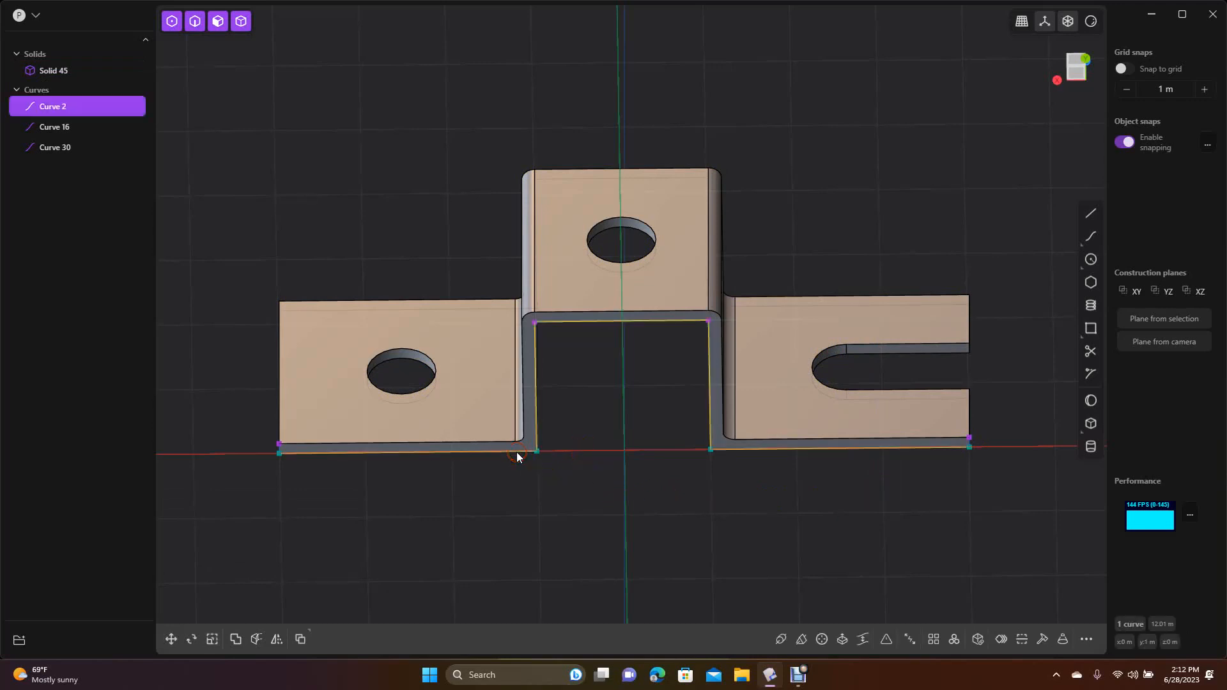
key("Delete")
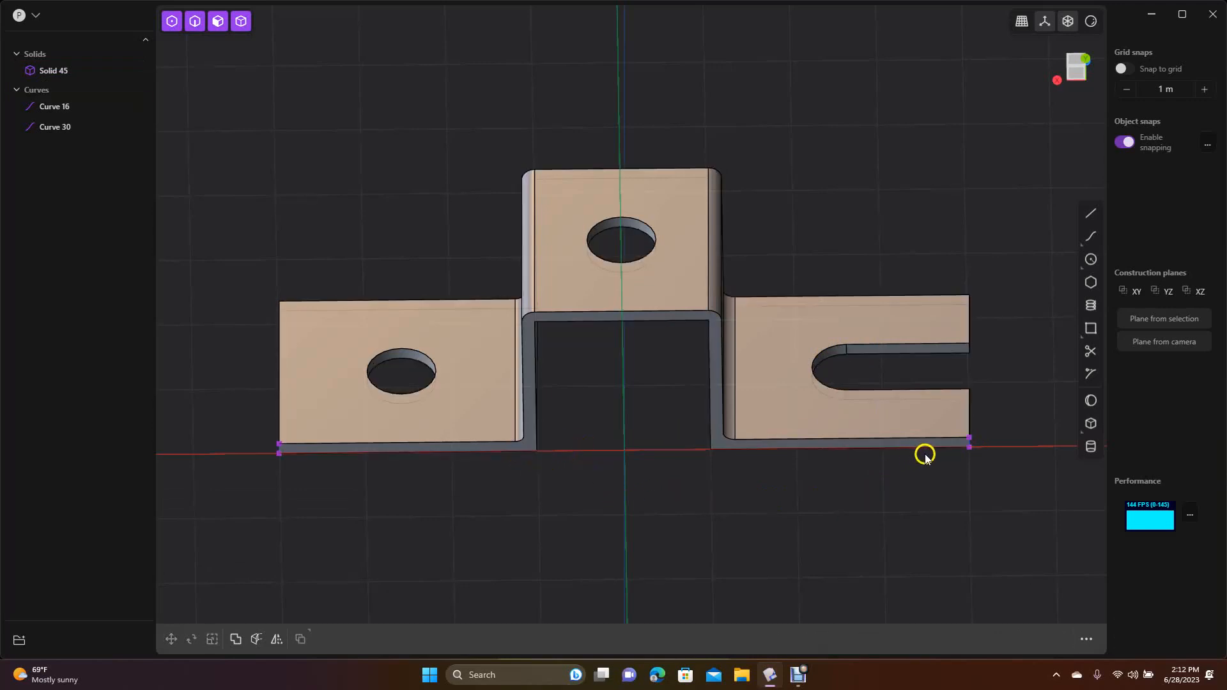
left_click_drag(985, 477, 958, 428)
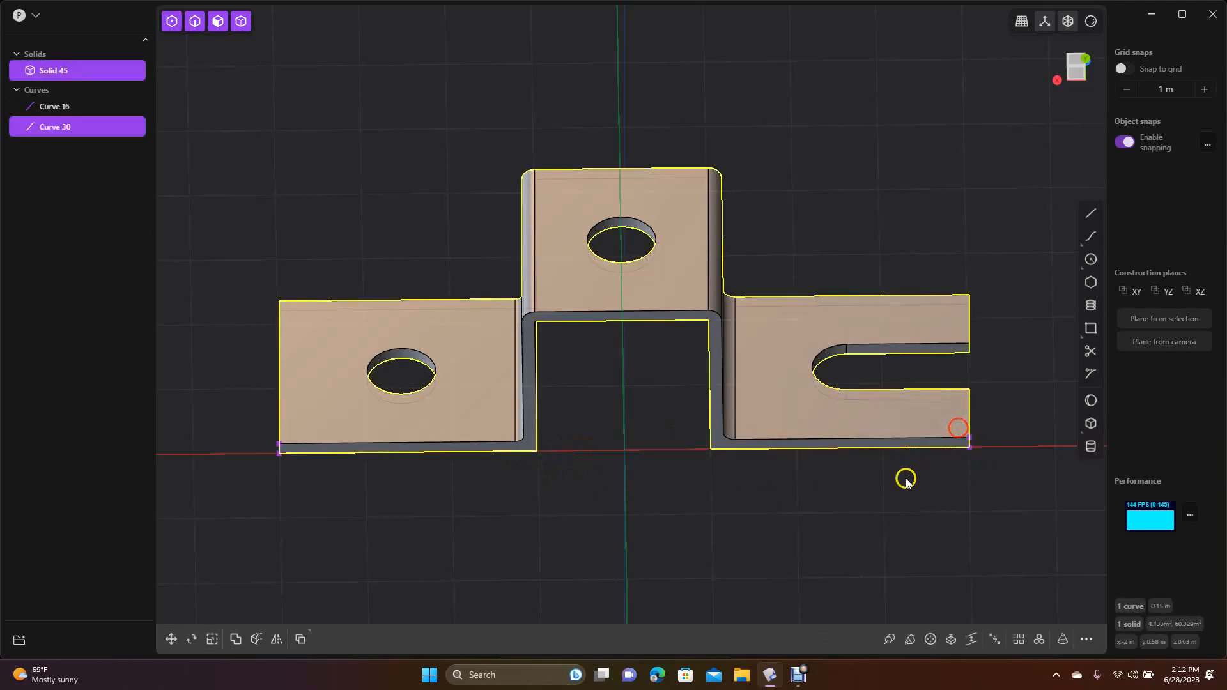
key("Delete")
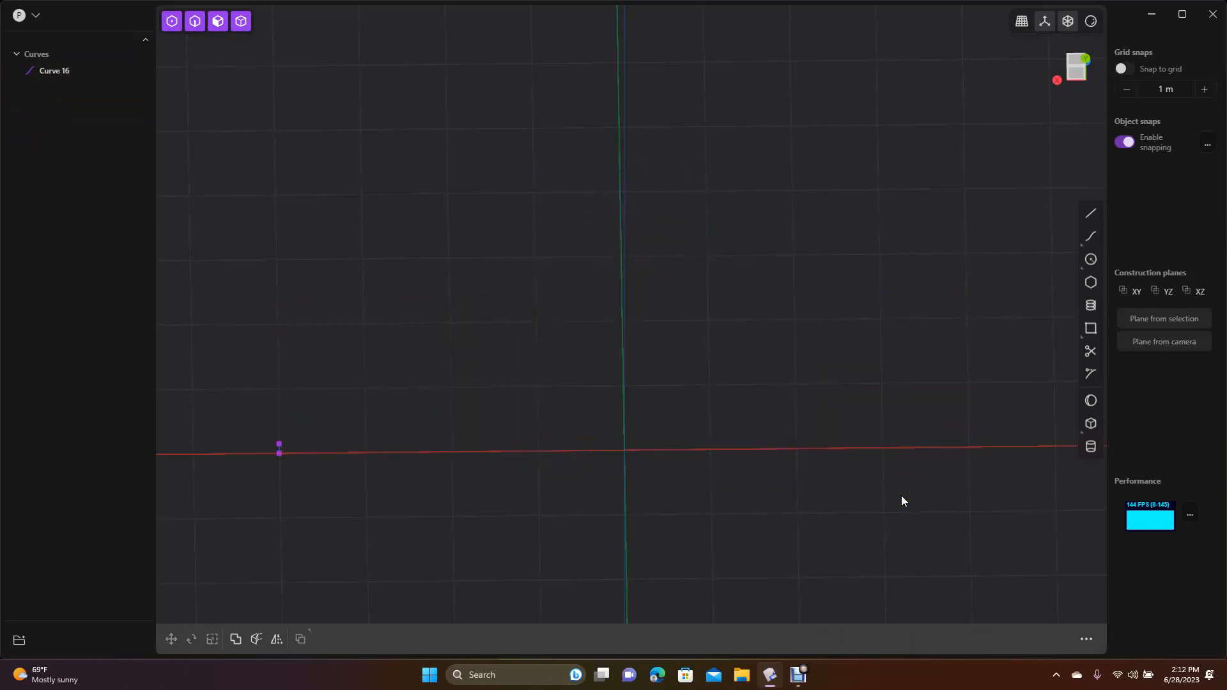
key("ctrl+z")
left_click(928, 499)
Limit selection to edges only.
middle_click_drag(804, 220, 826, 233)
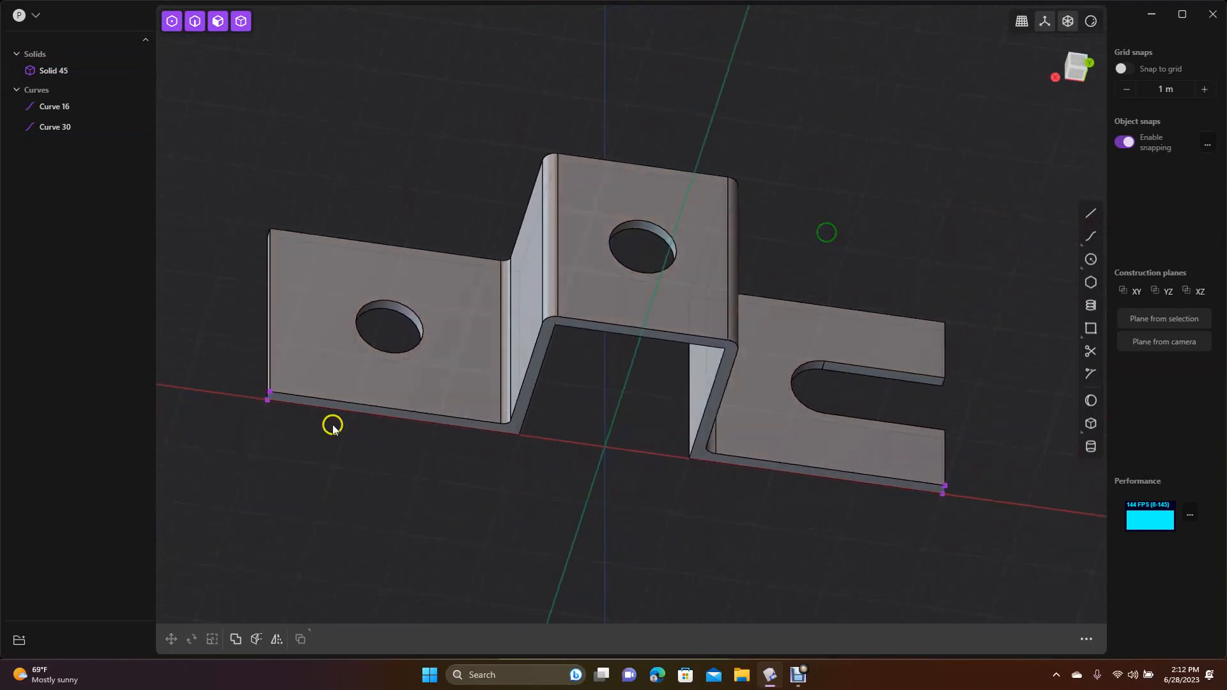
left_click(195, 22)
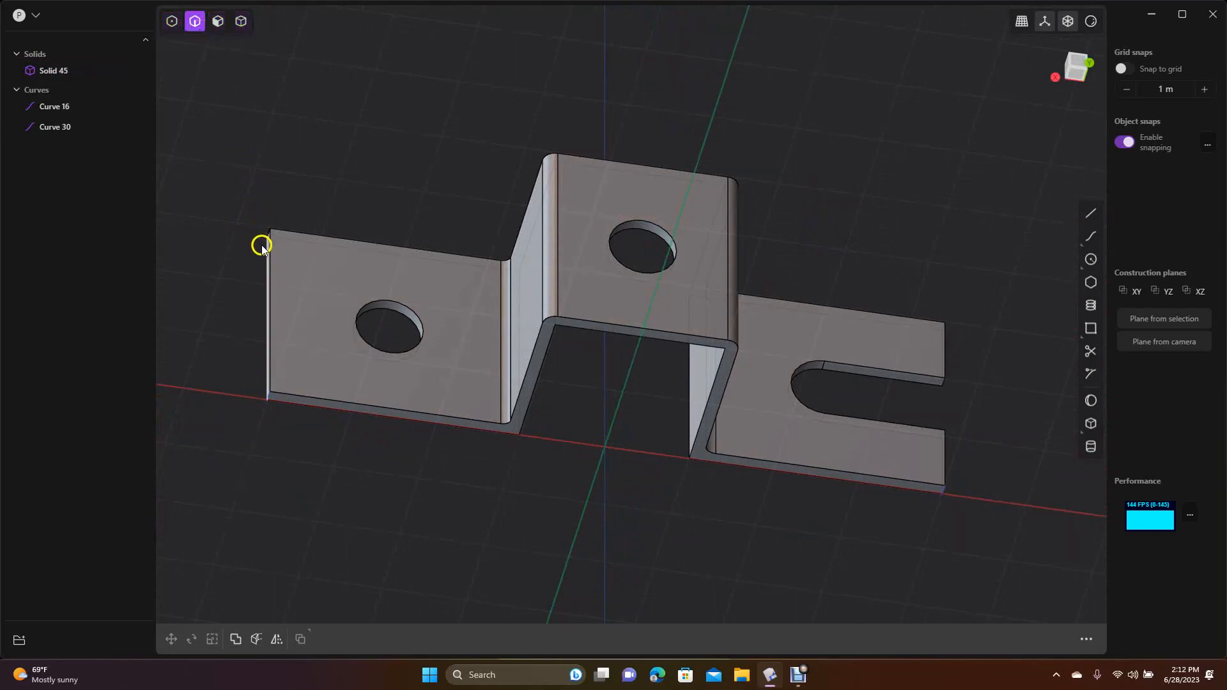
left_click(272, 269)
key("f")
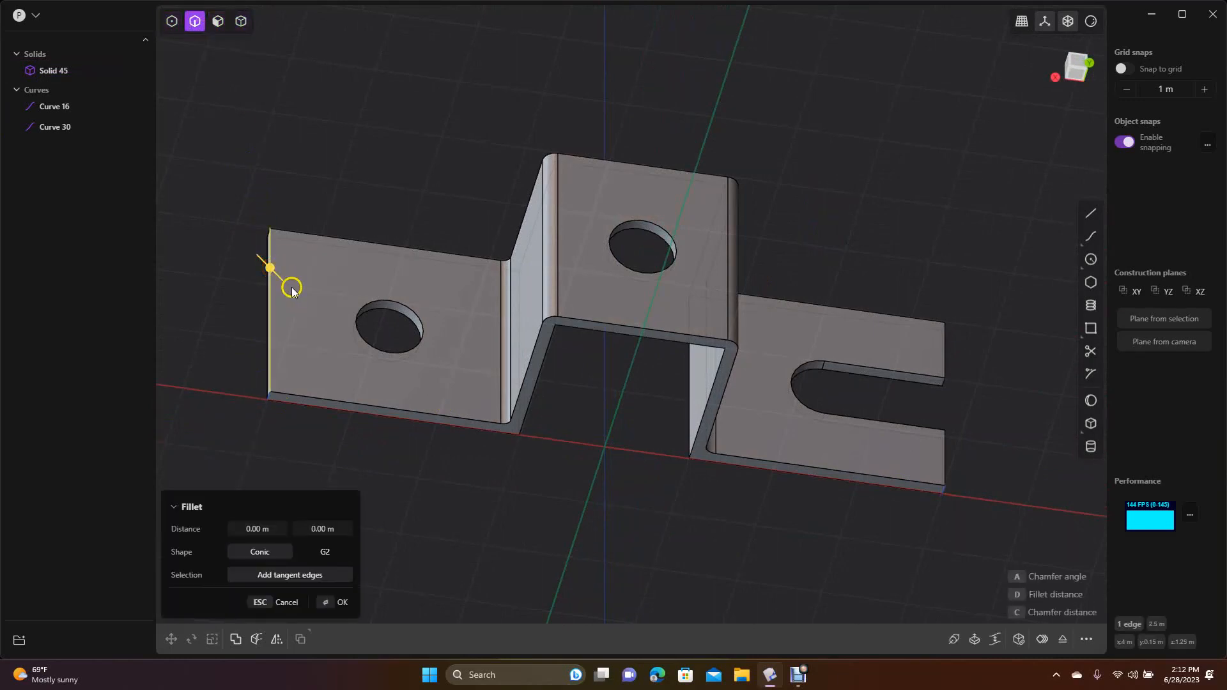
mouse_move(272, 269)
left_mouse_down()
mouse_move(332, 290)
mouse_move(256, 266)
mouse_move(259, 278)
mouse_move(260, 268)
left_mouse_up()
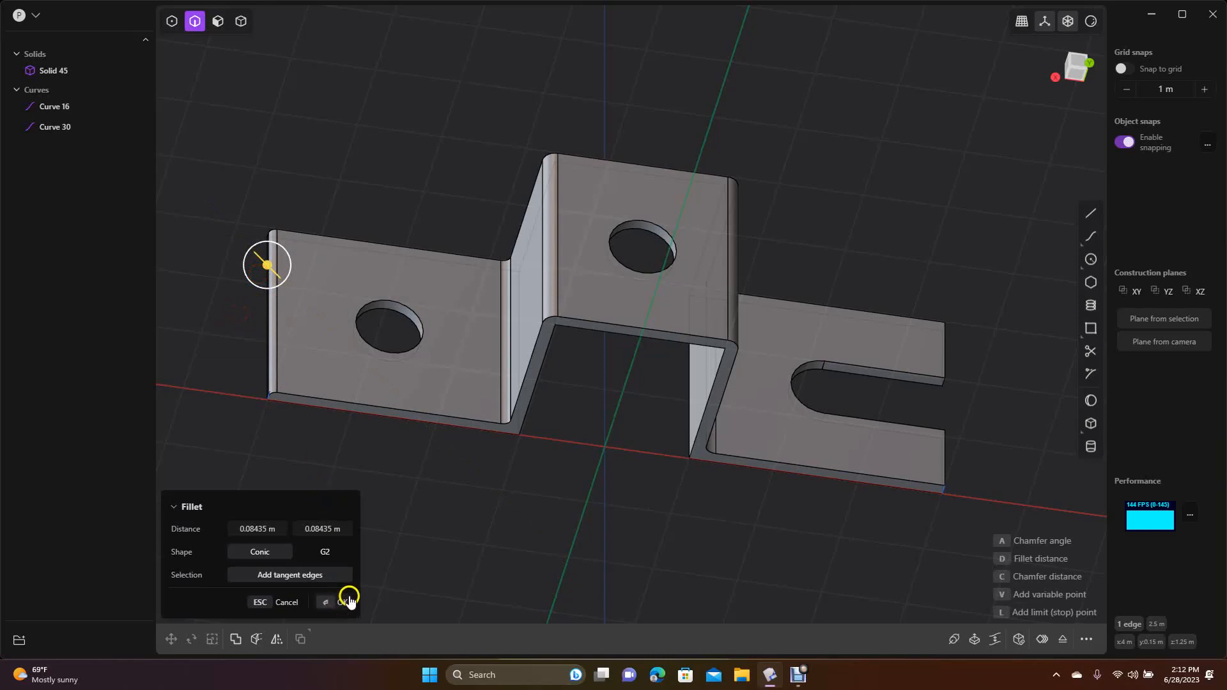
key("Escape")
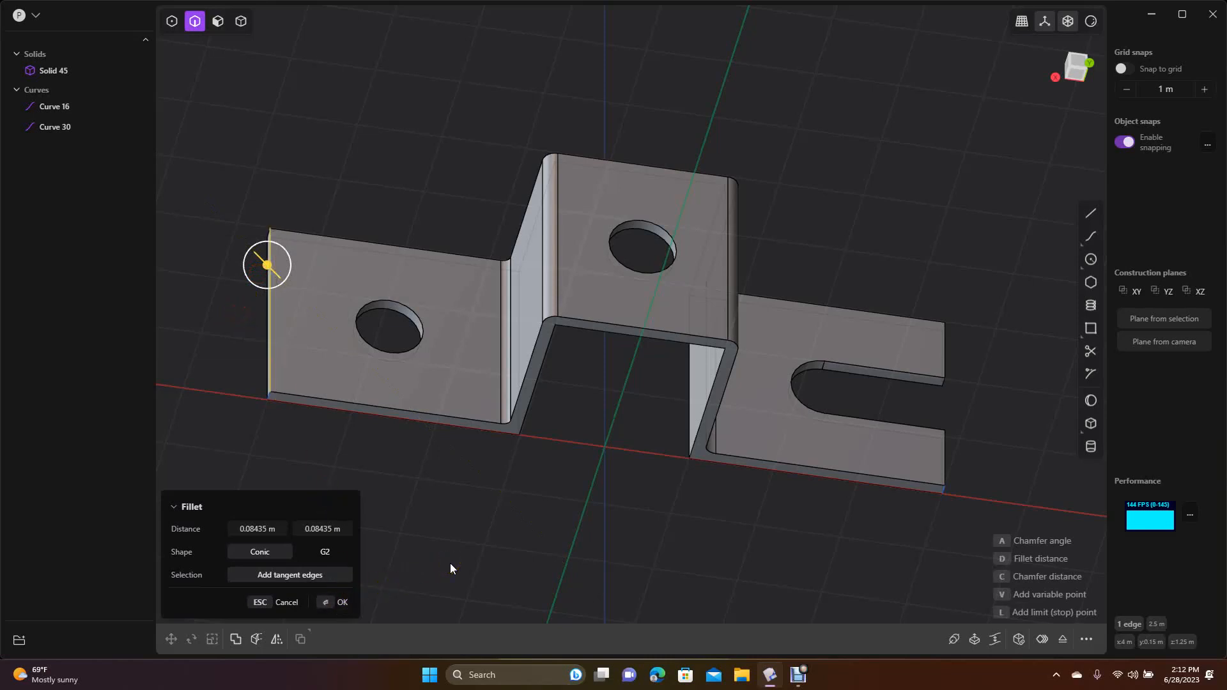
left_click(398, 557)
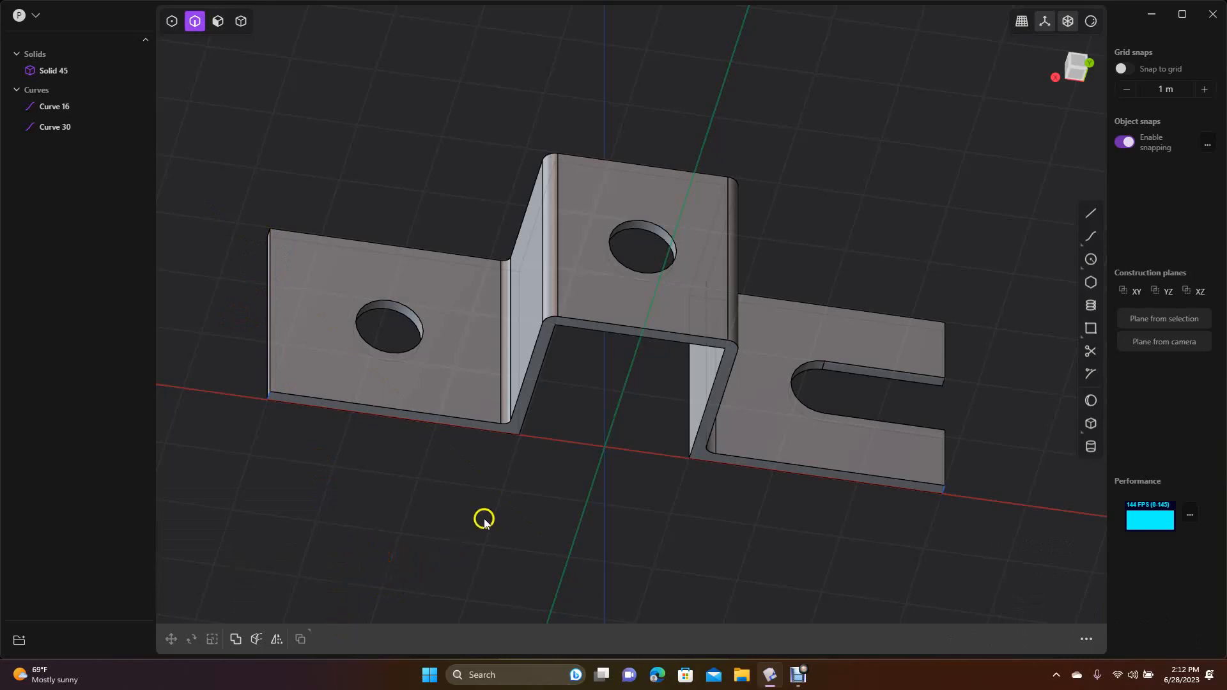
Bevel the upper rim of the round hole in the flange with a Fillet distance of about -0.044 m.
left_click(425, 332)
key("f")
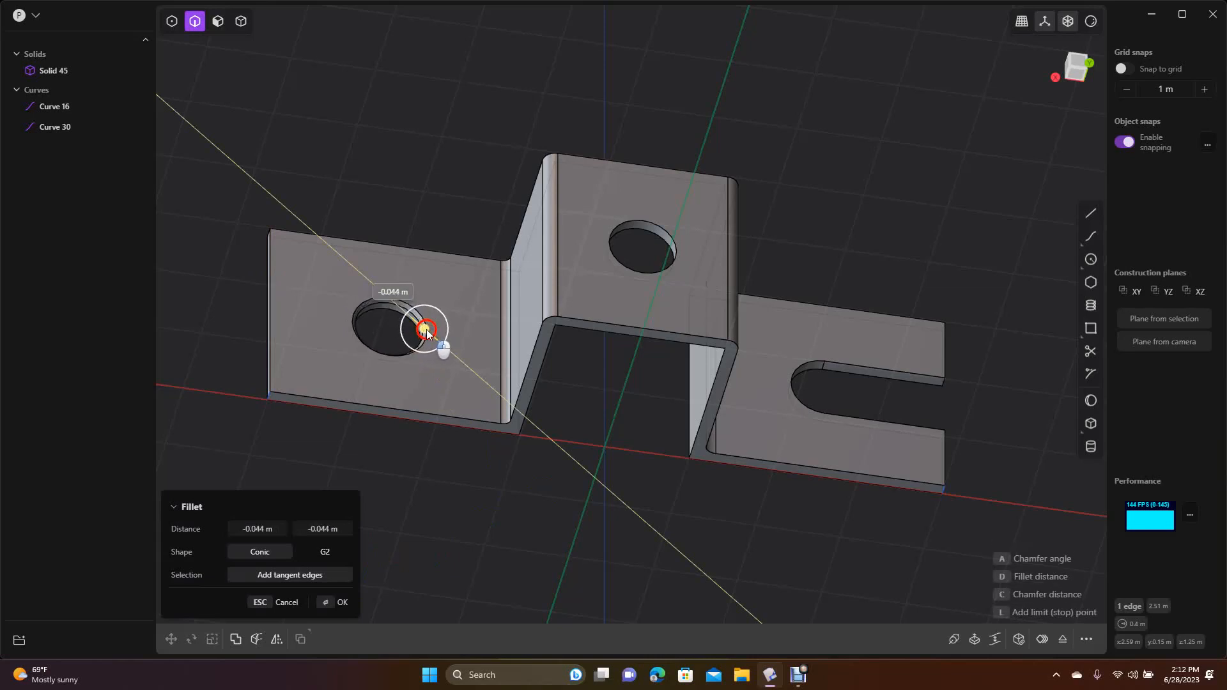
left_click_drag(427, 331, 426, 329)
left_click(469, 454)
left_click(478, 453)
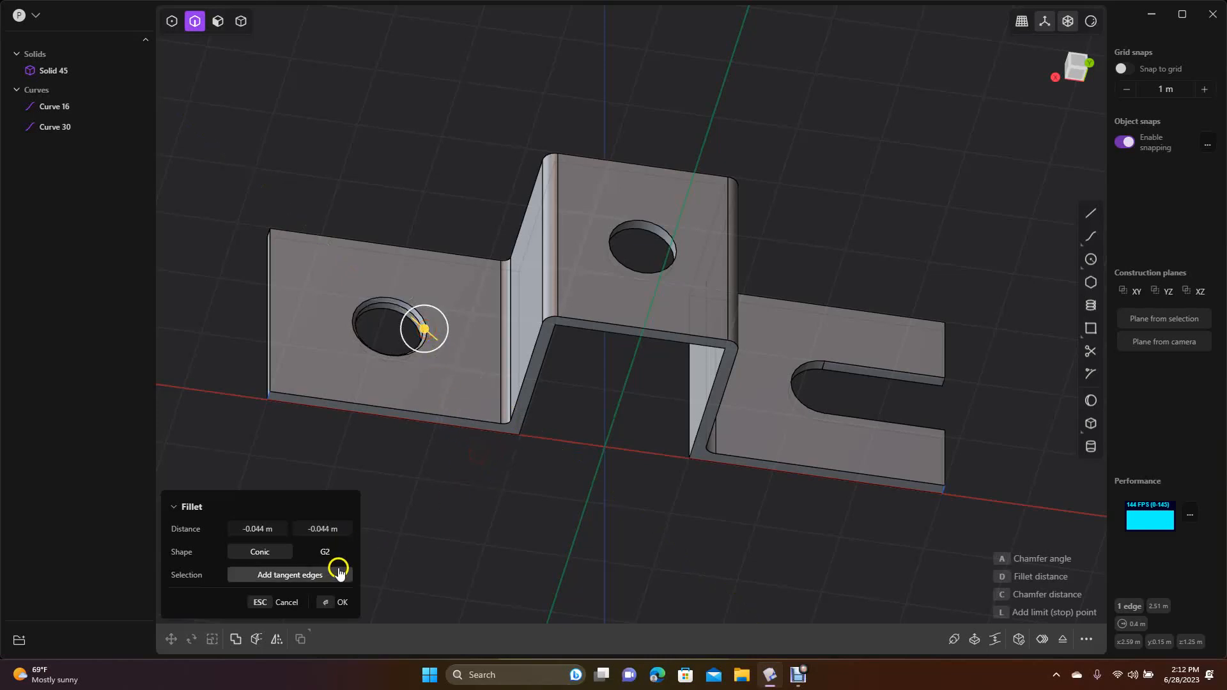
left_click(343, 603)
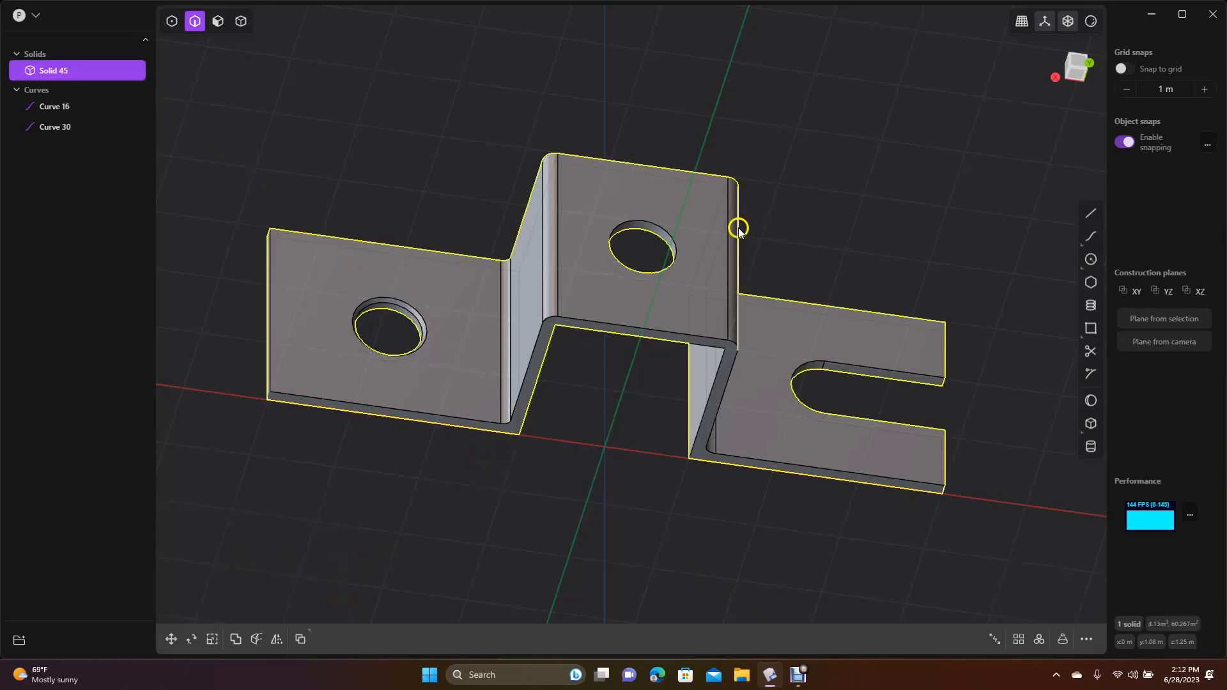
Bevel the upper rim of the hole in the raised centre section with a Fillet distance of about -0.067 m, and clear the selection.
left_click(676, 245)
left_click_drag(676, 244, 680, 245)
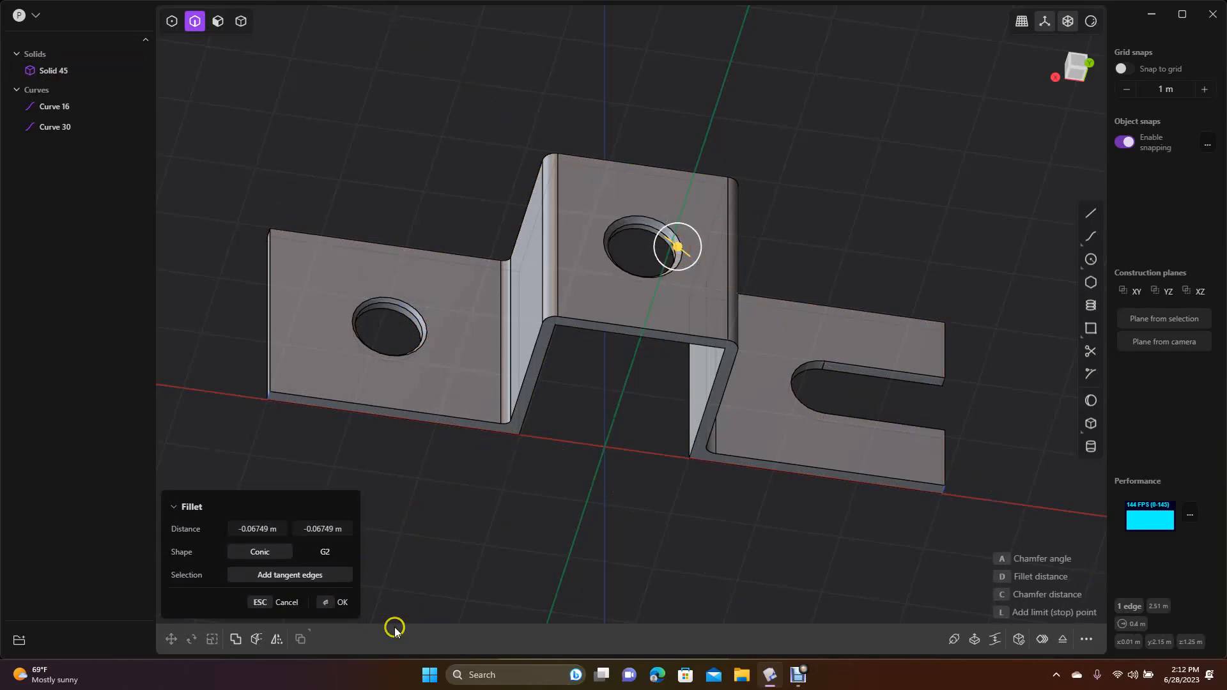
left_click(343, 603)
left_click(377, 604)
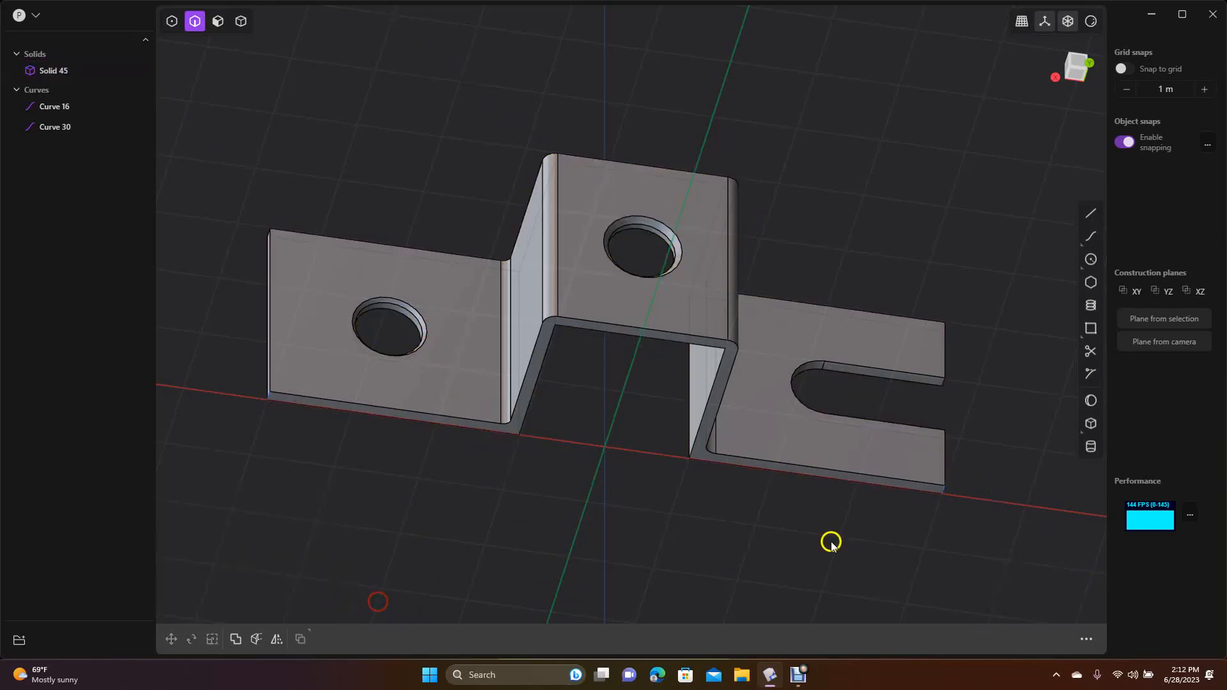
Bevel the three connected upper edges of the open flange slot with a Fillet distance of about -0.058 m, and clear the selection.
left_click(854, 417)
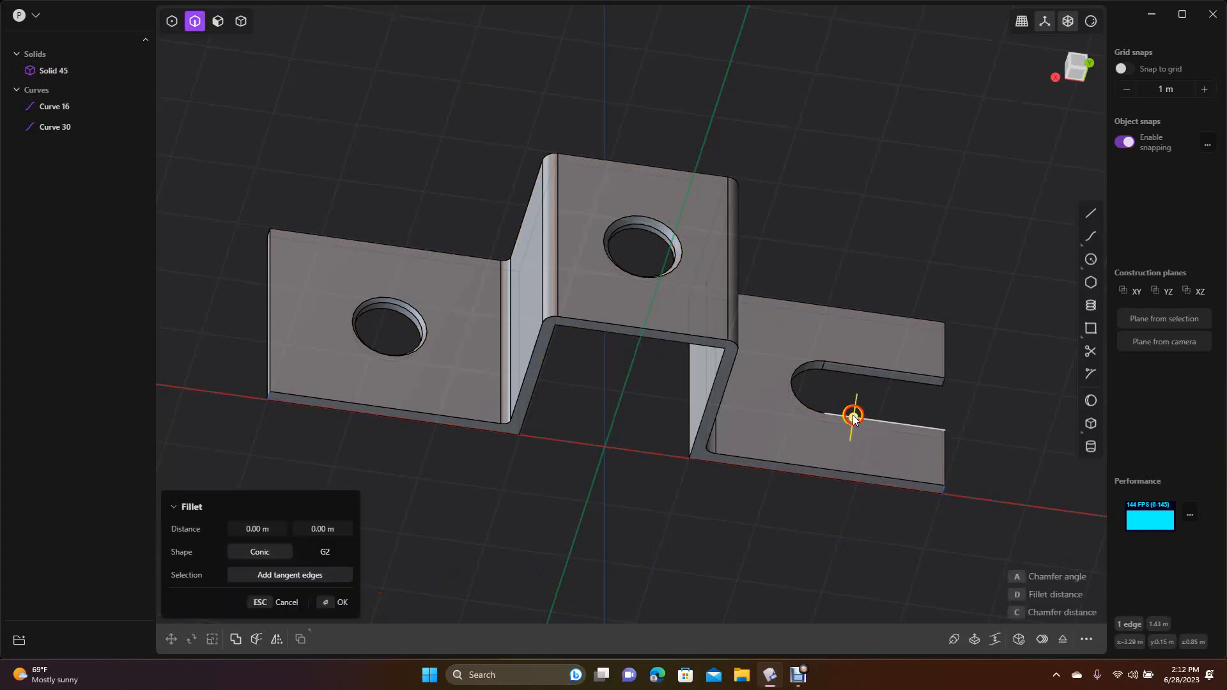
left_click(808, 406)
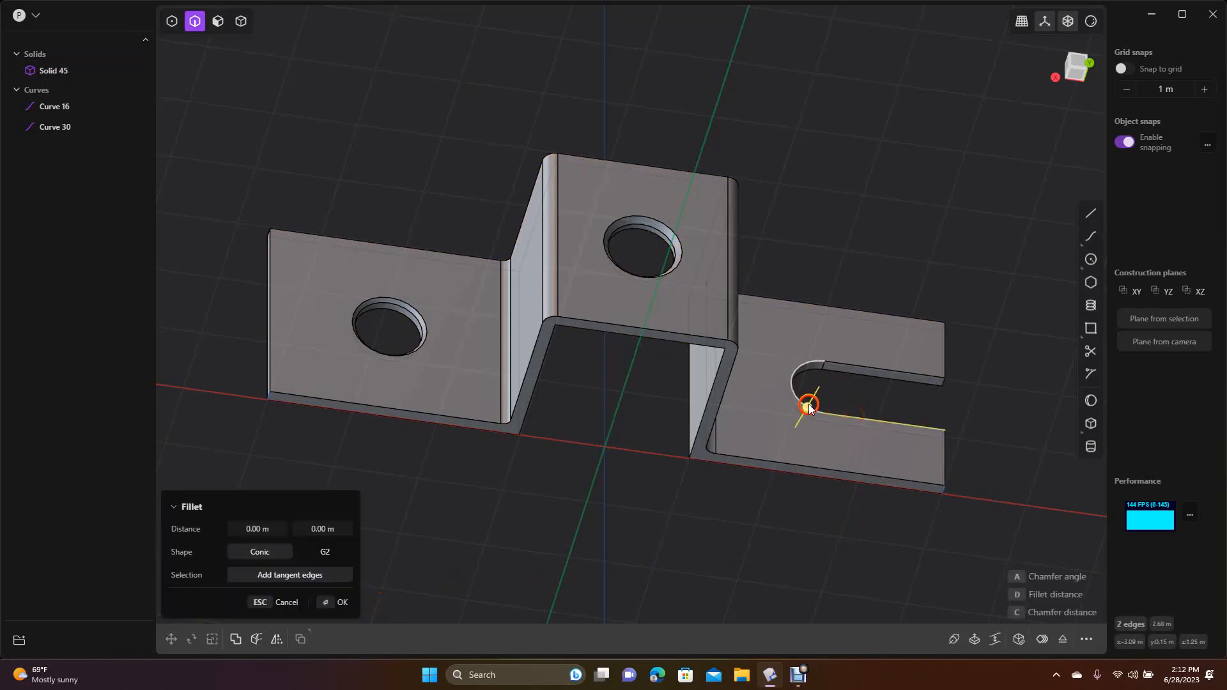
left_click_drag(855, 367, 855, 368)
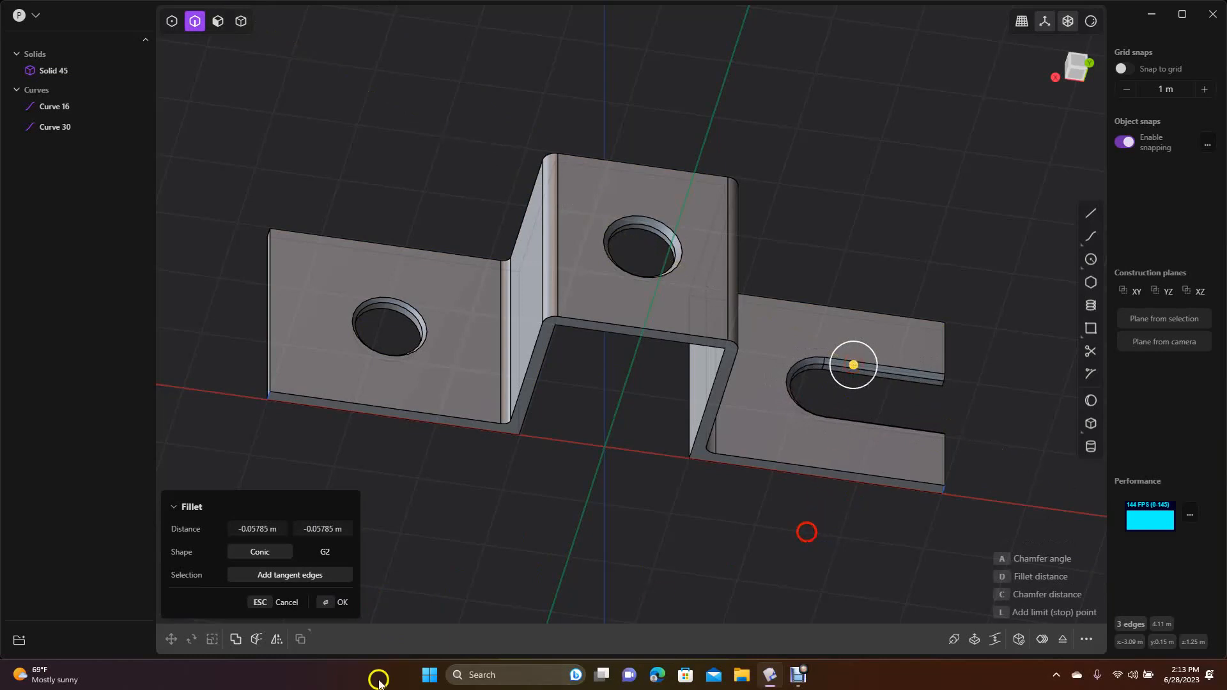
left_click(337, 603)
left_click(444, 583)
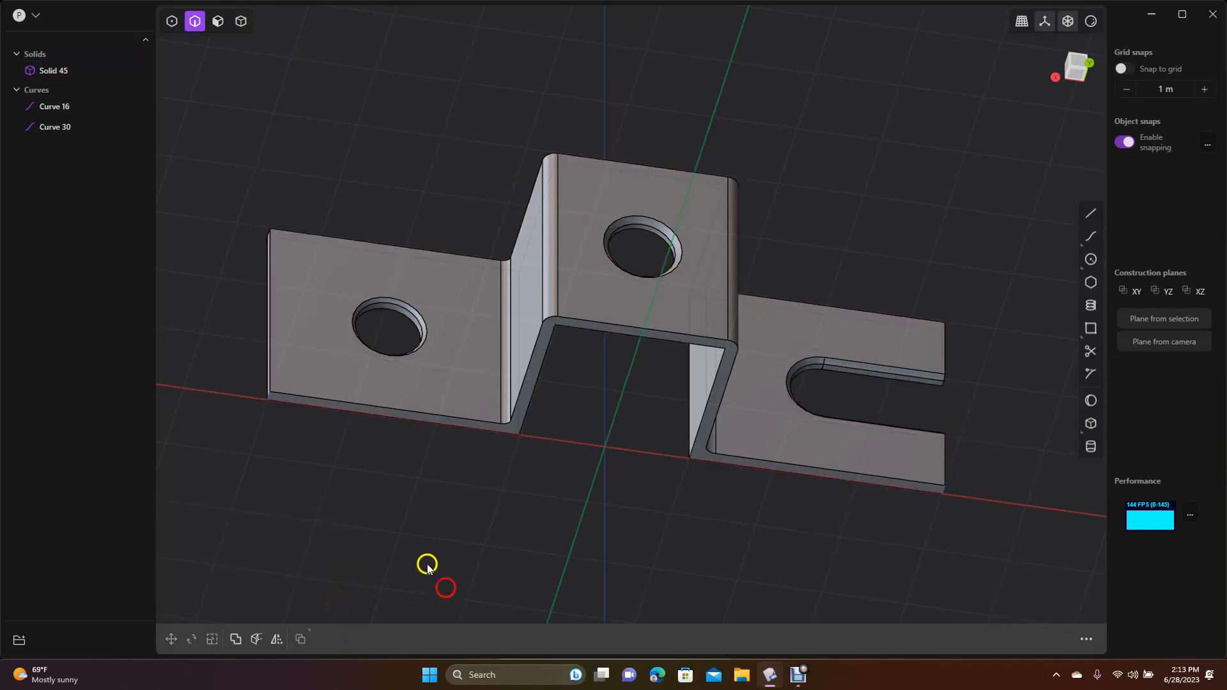
Begin exporting the finished bracket with STL as the file type.
right_click_drag(402, 548, 385, 511)
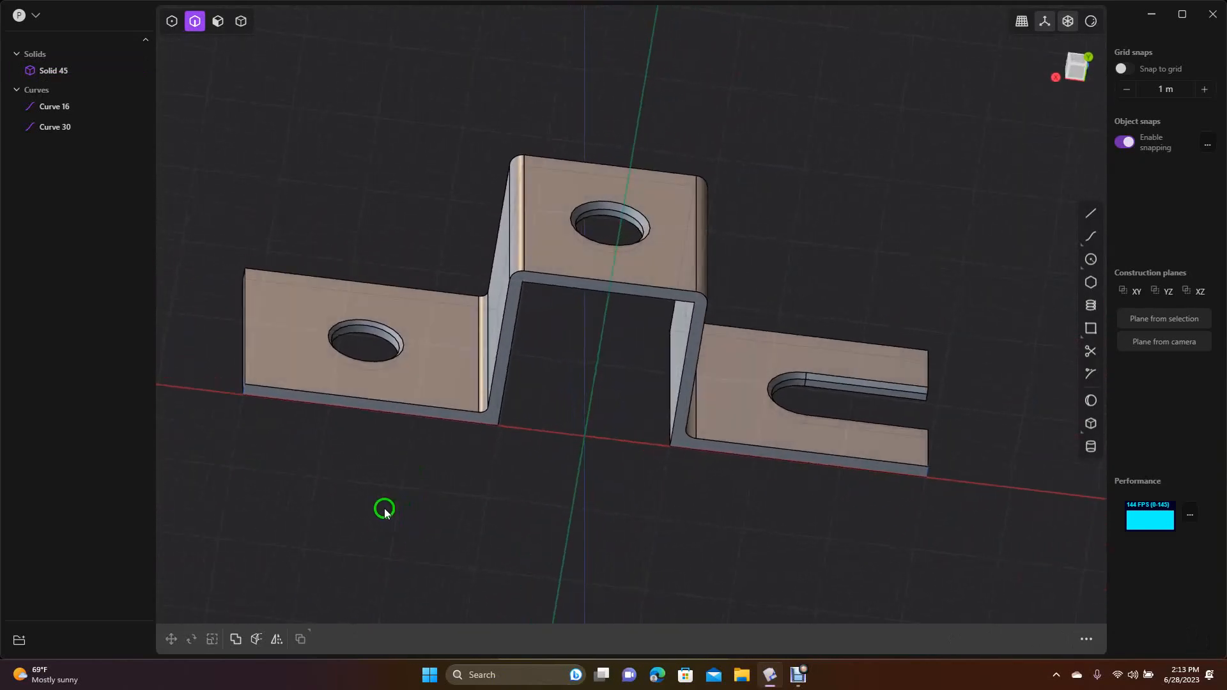
left_click(36, 16)
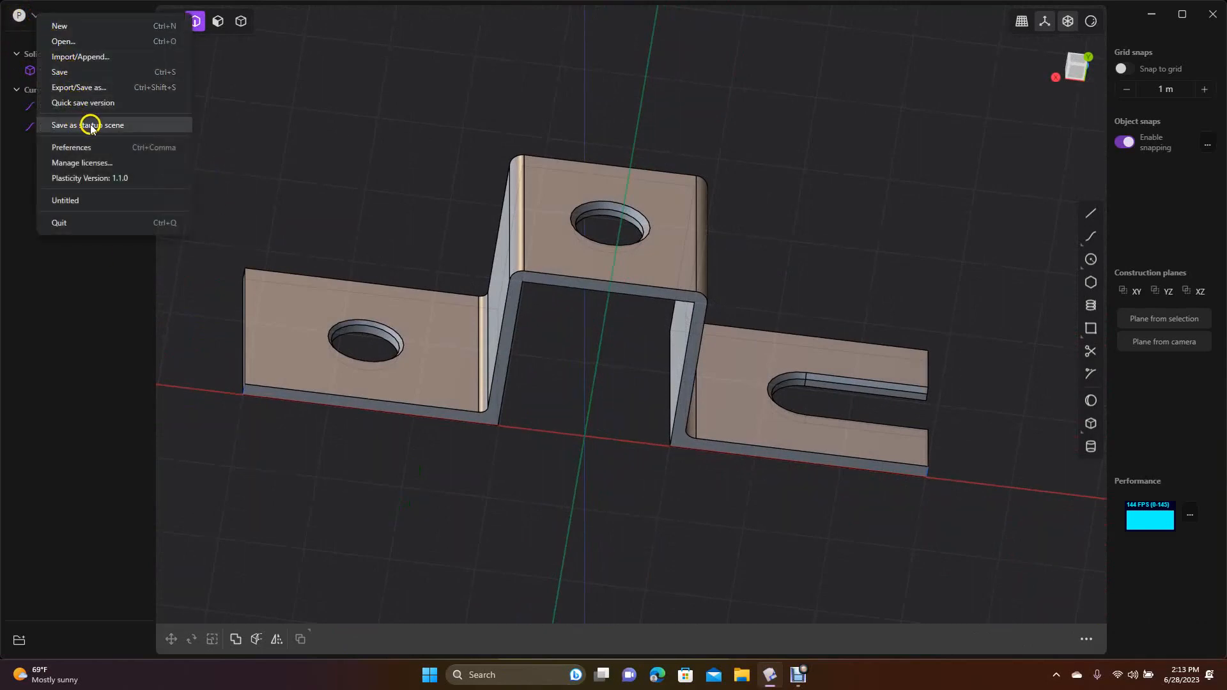
left_click(90, 91)
left_click(130, 296)
left_click(130, 356)
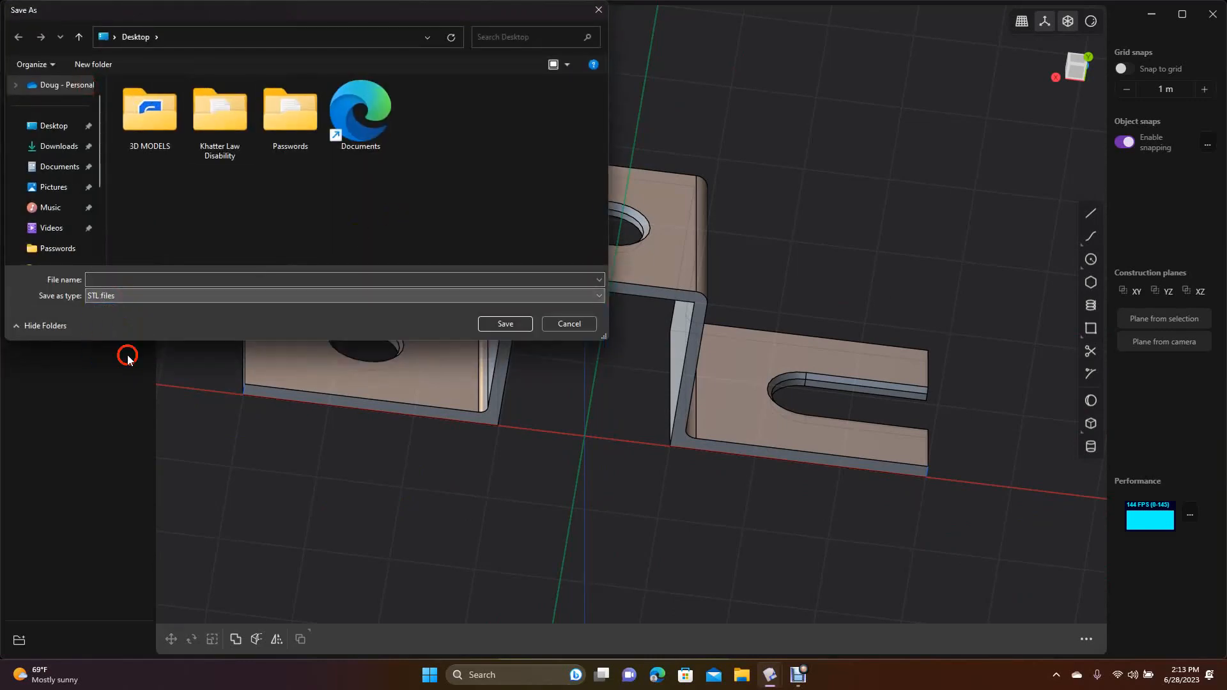
Export the STL as Mount Bracket to the Desktop with the proposed mesh settings, and minimise the window to show the desktop.
left_click(111, 278)
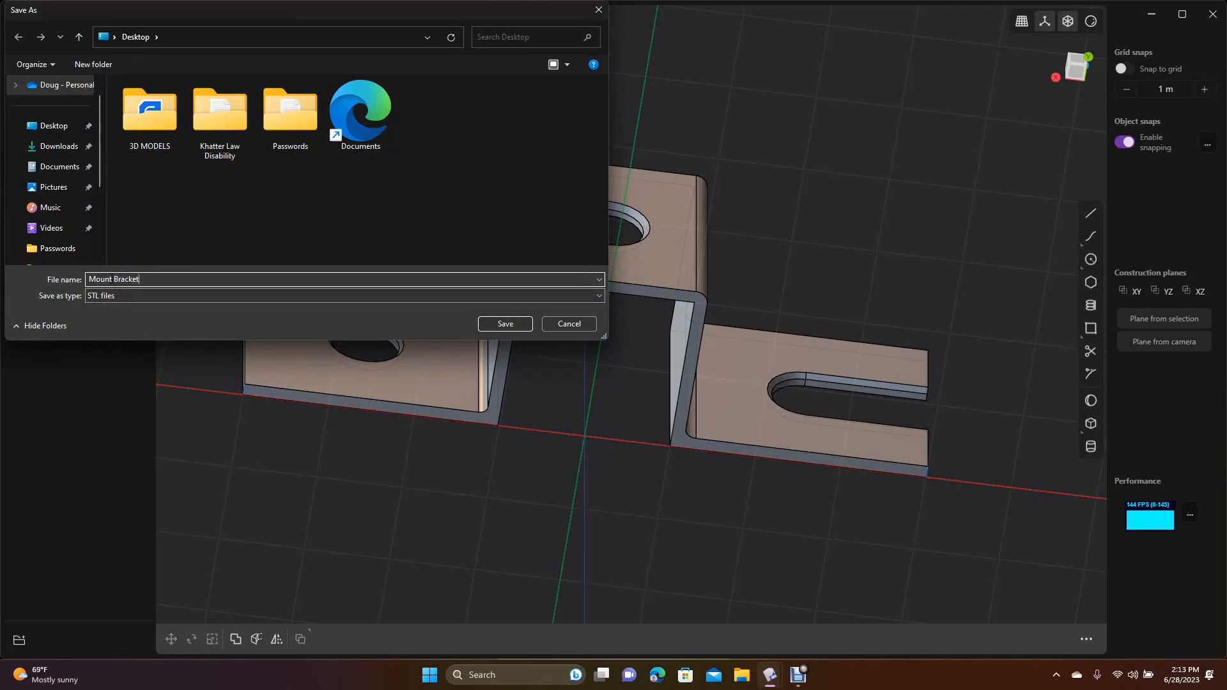
left_click(56, 126)
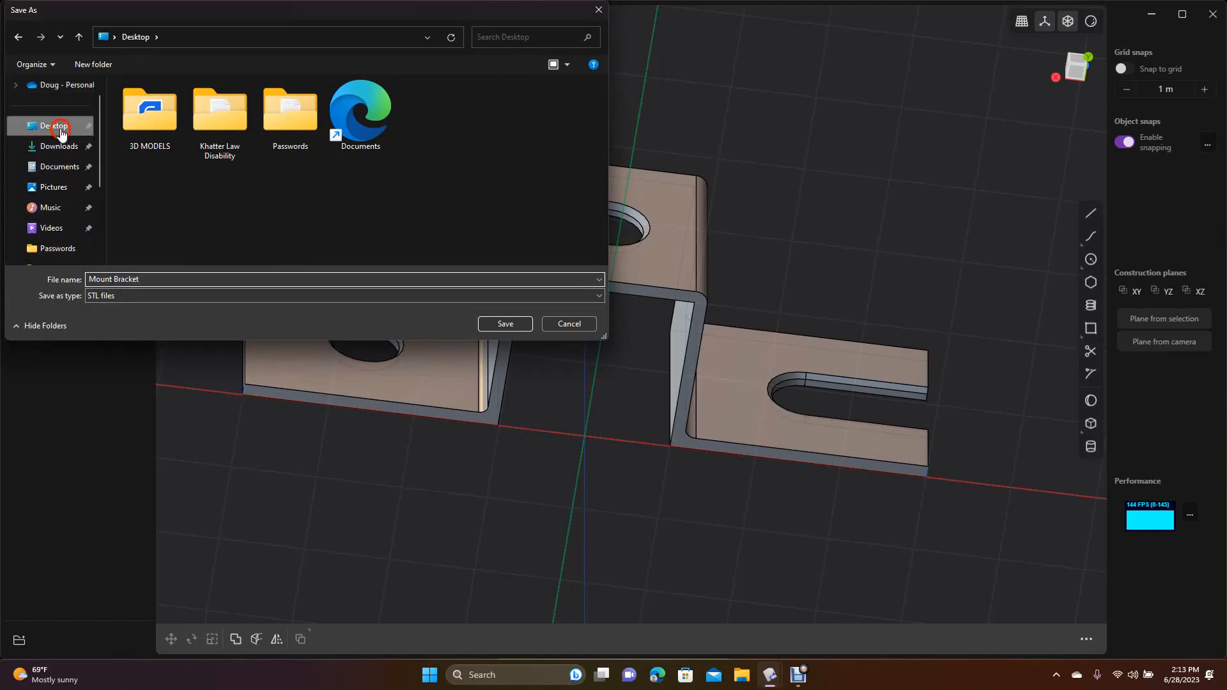
left_click(507, 324)
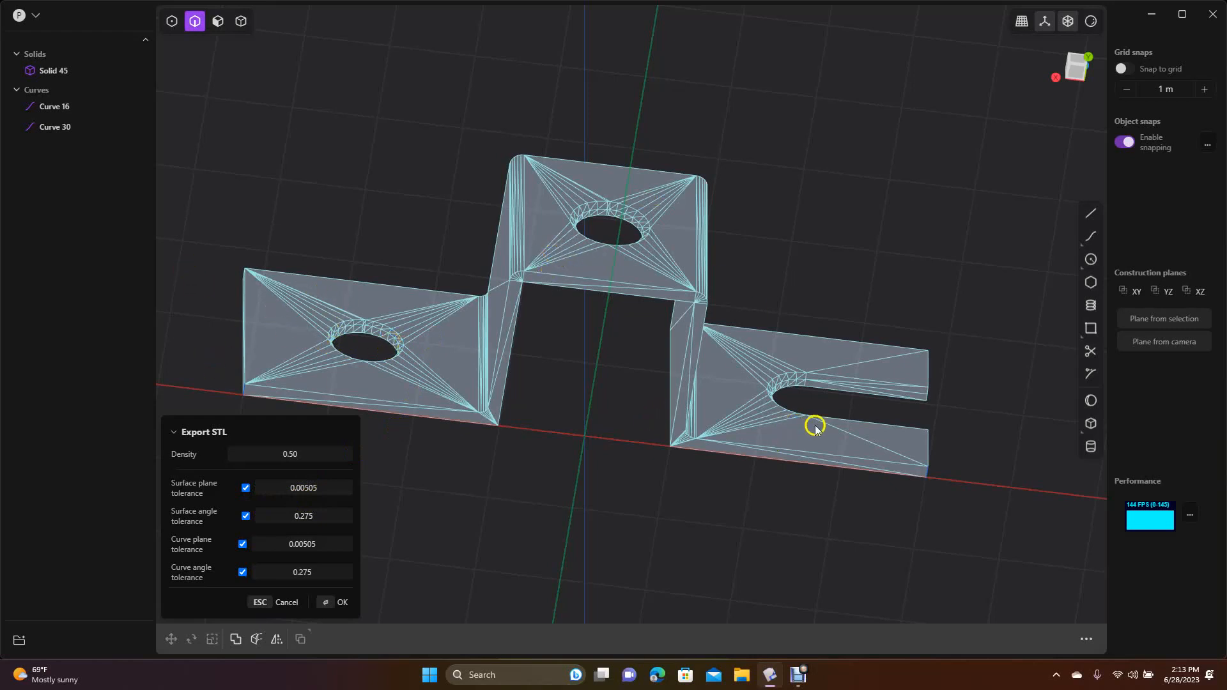
left_click(332, 603)
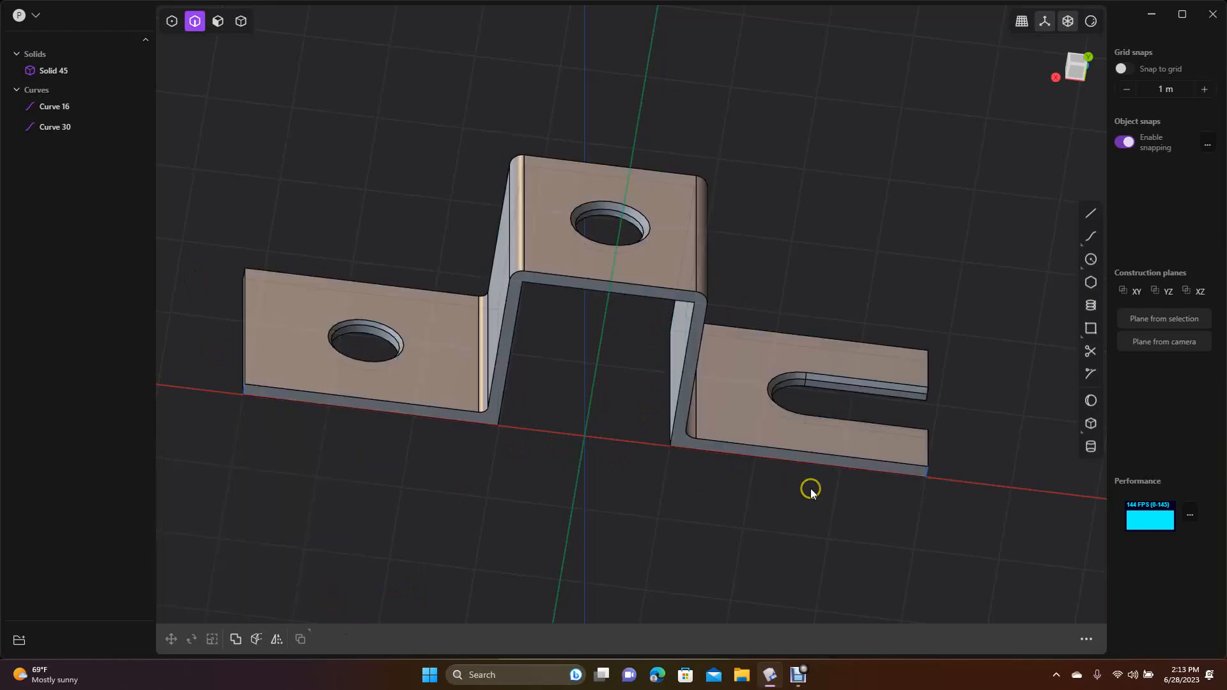
left_click(1150, 15)
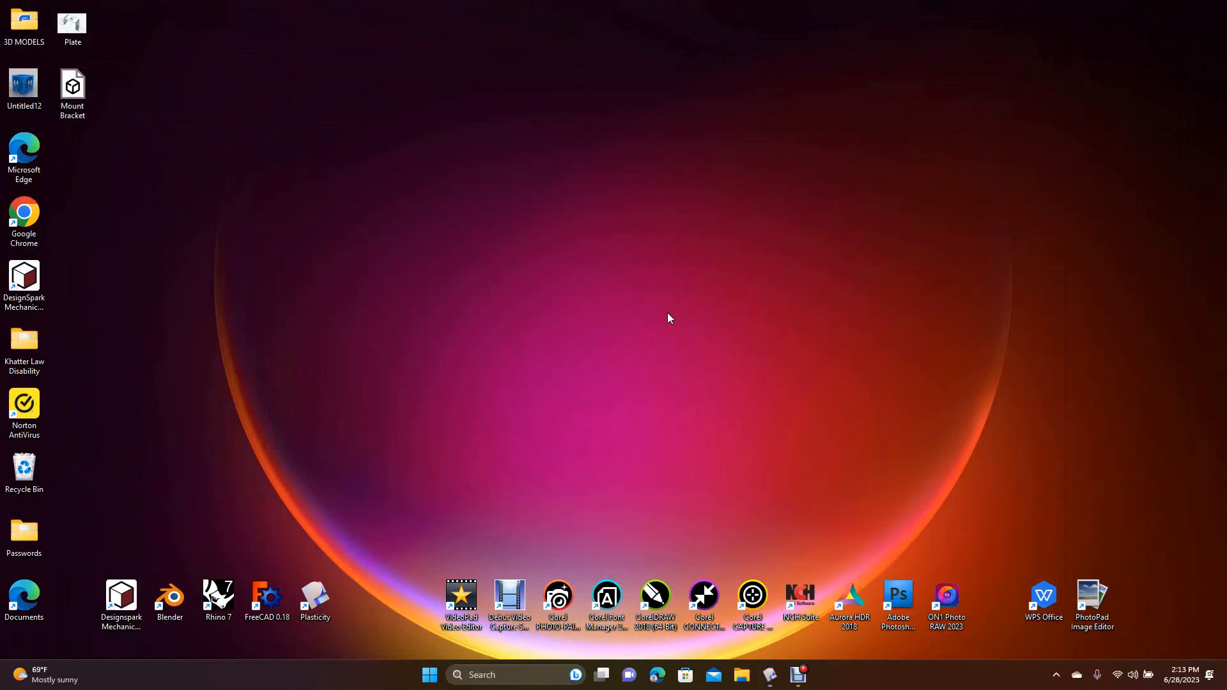